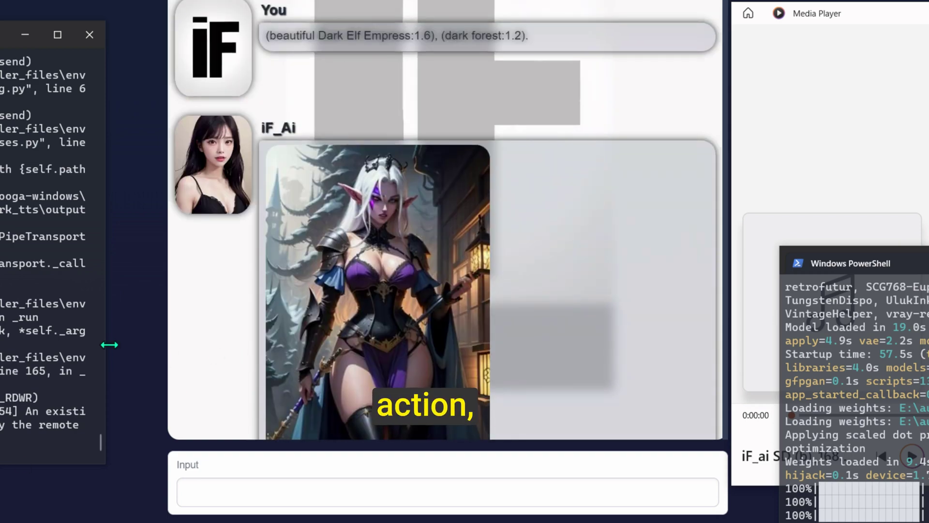
- Scroll down the chat to view the generated Dark Elf Empress and Conan pictures
scroll(502, 257, "down", 15)
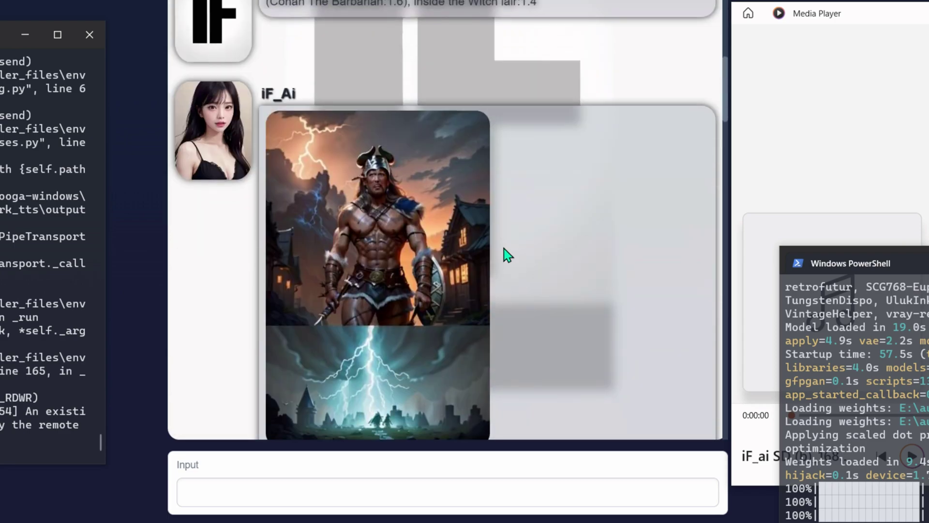
scroll(504, 249, "down", 7)
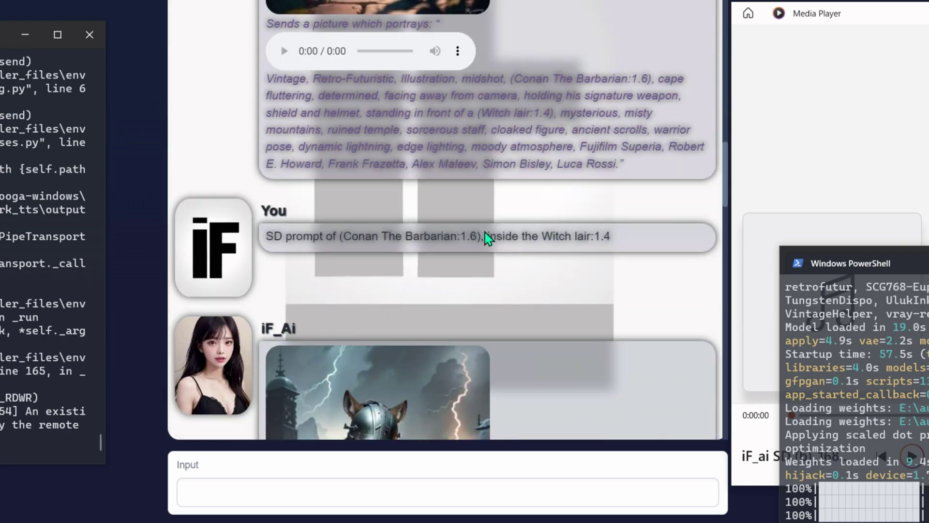
scroll(495, 239, "down", 7)
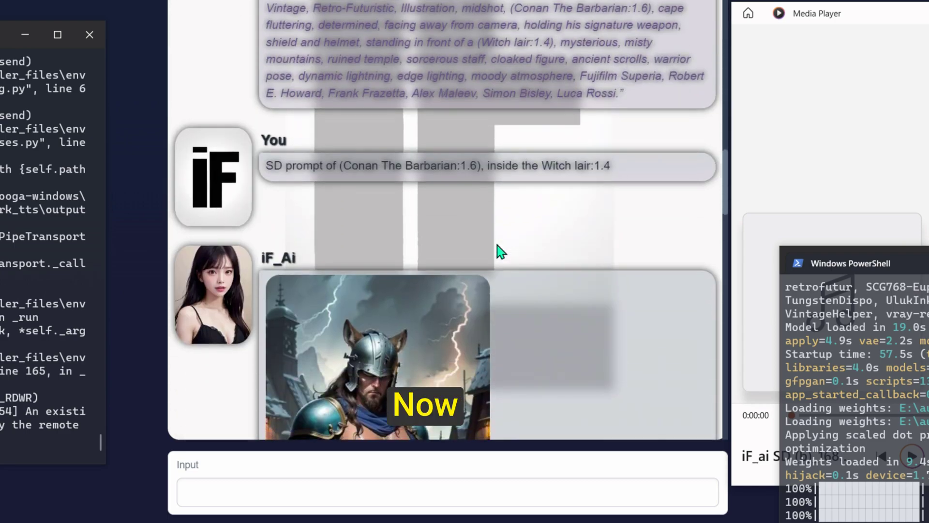
scroll(493, 240, "down", 15)
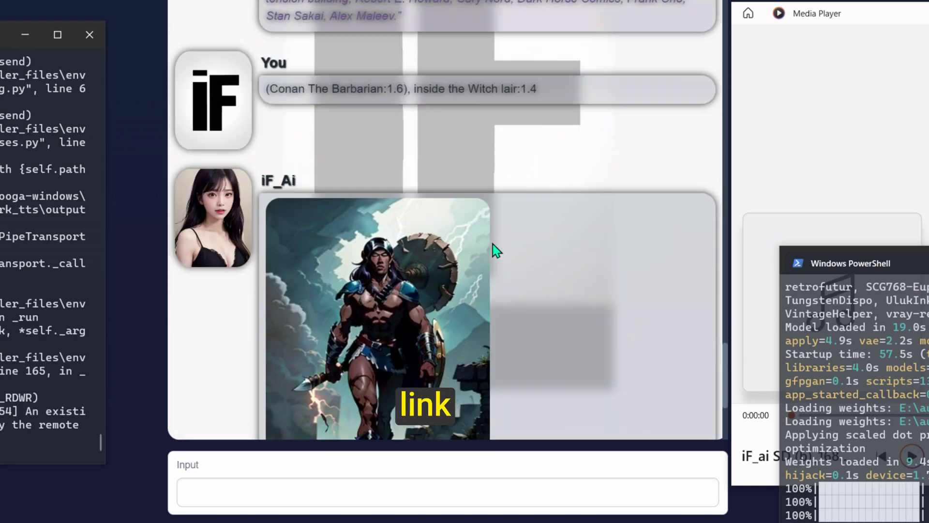
scroll(493, 250, "down", 2)
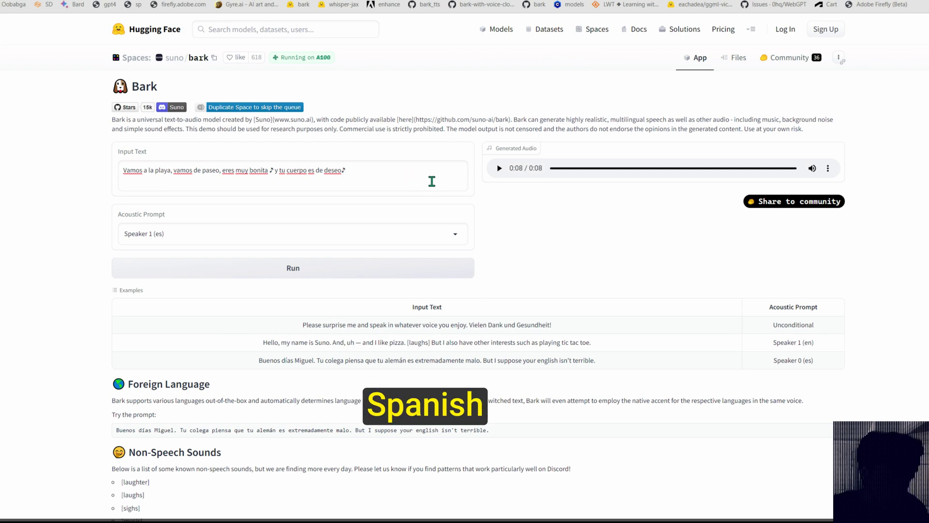
left_click(455, 235)
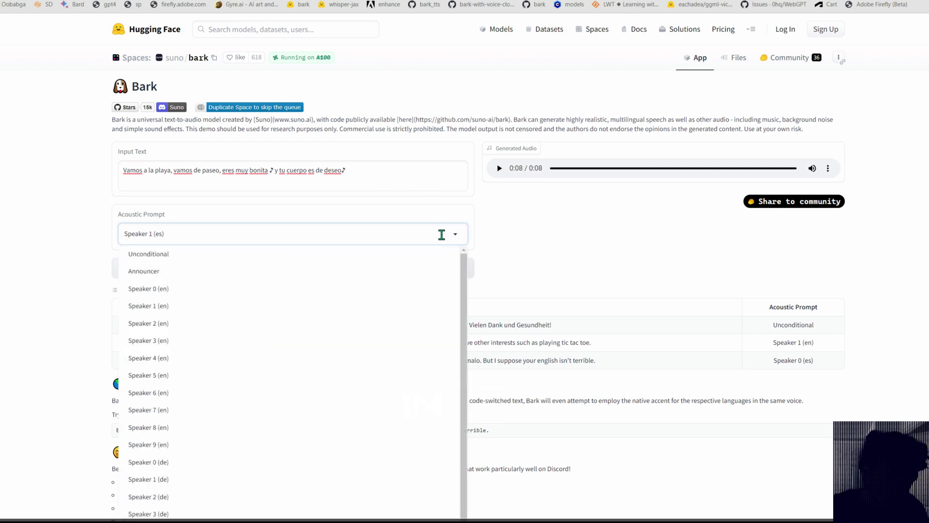
left_click(503, 234)
scroll(498, 227, "down", 5)
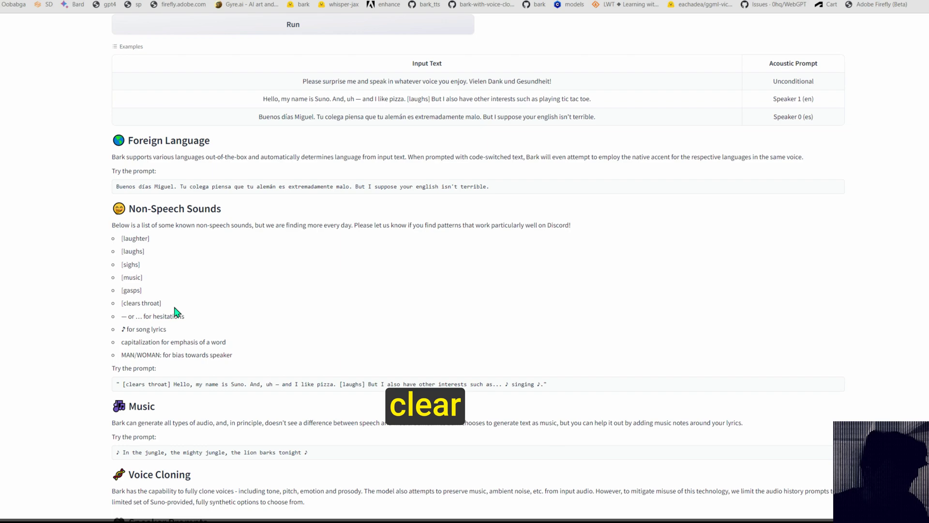
scroll(210, 337, "down", 1)
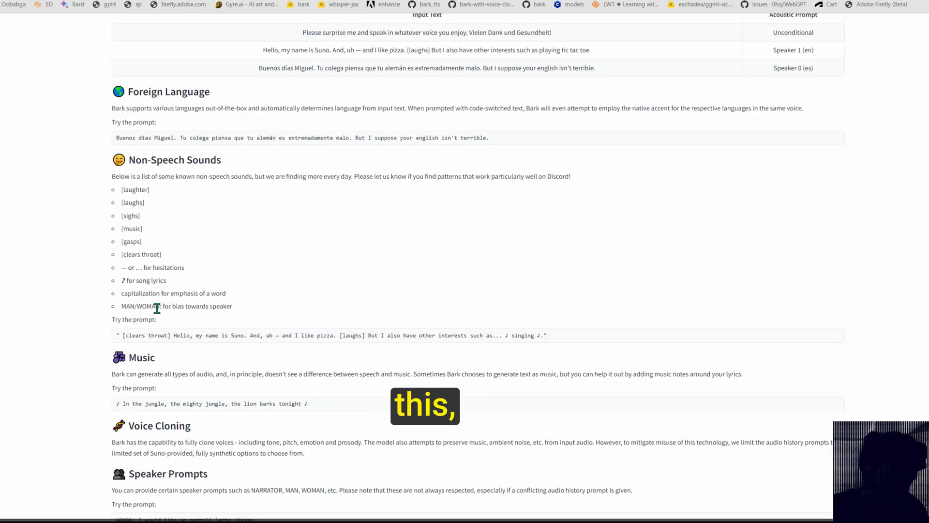
scroll(227, 149, "up", 5)
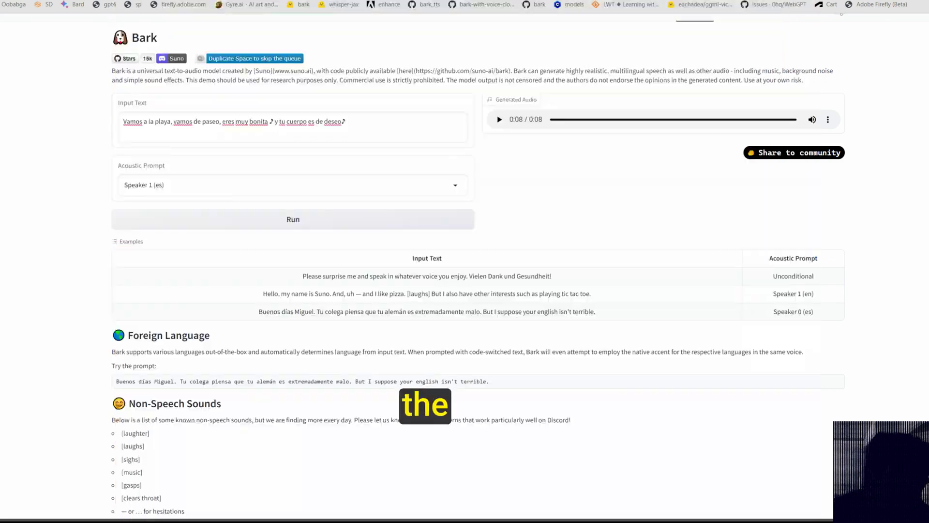
- Look over the suno-ai/bark, bark-webui and bark_tts repository pages
key("ctrl+Tab")
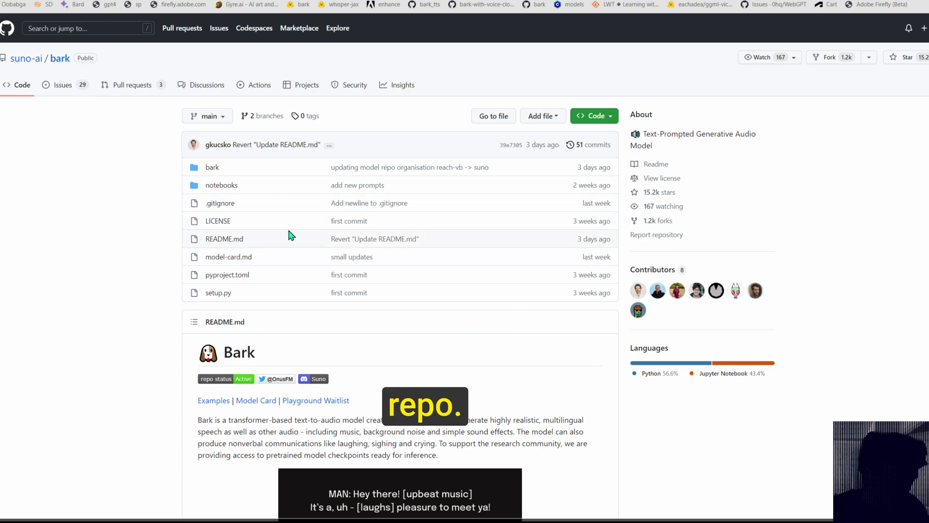
key("ctrl+Tab")
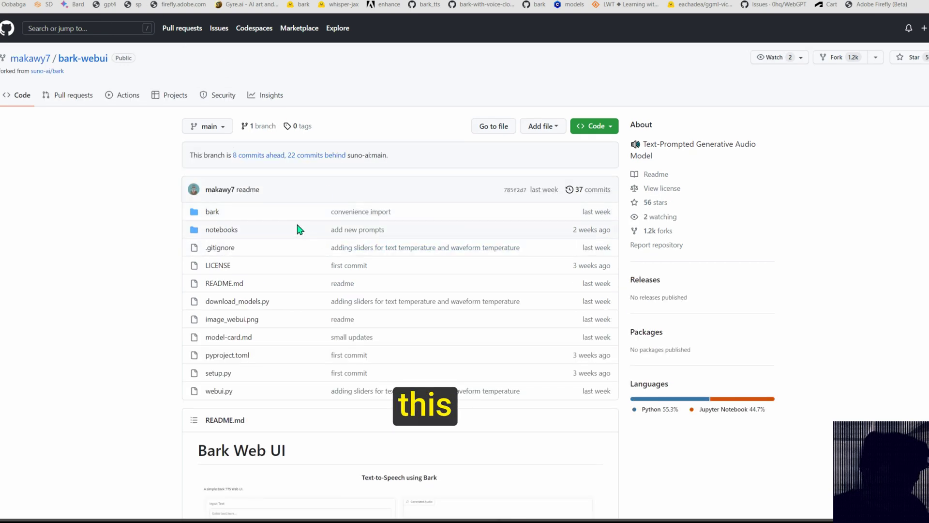
scroll(297, 227, "down", 2)
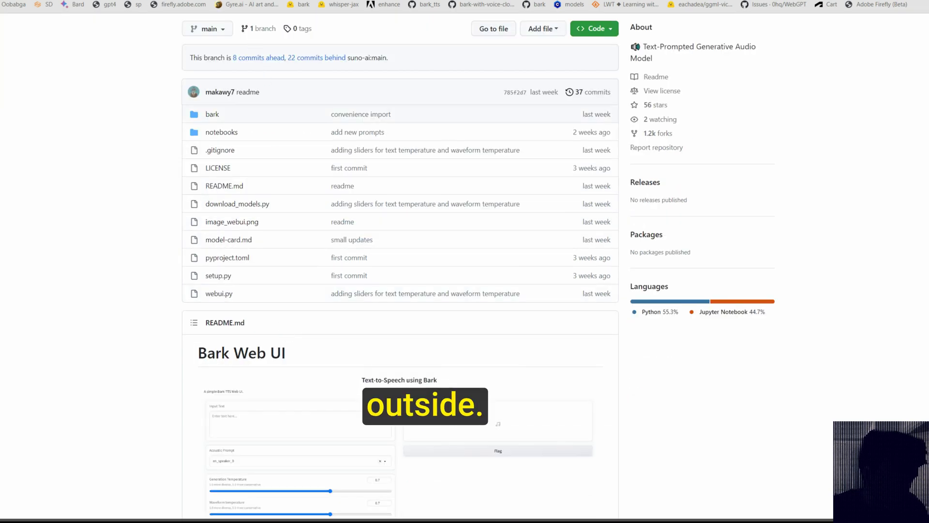
key("ctrl+Tab")
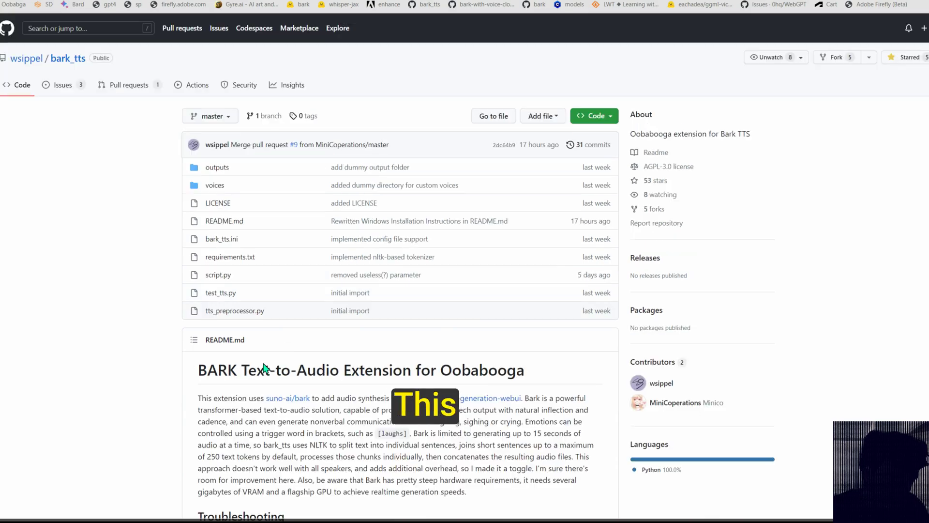
scroll(294, 306, "down", 10)
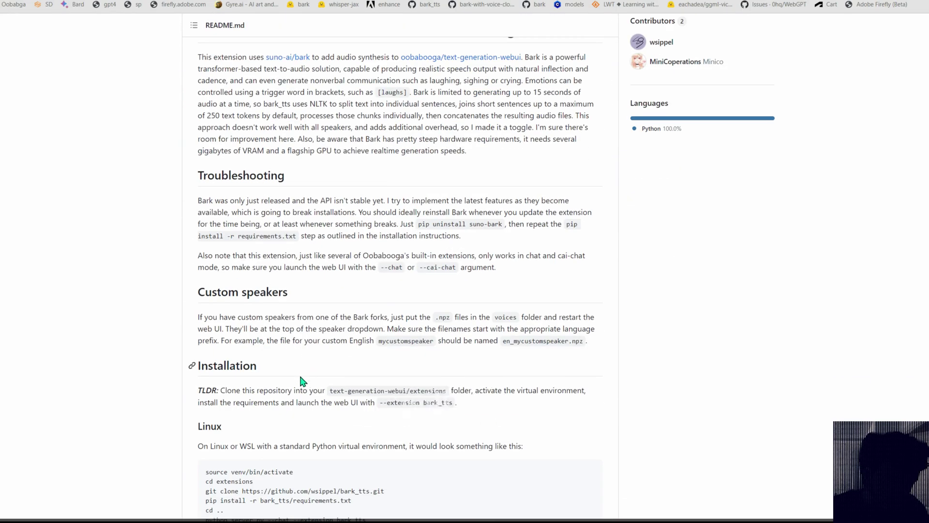
scroll(295, 373, "up", 5)
- Browse the bark-with-voice-clone README, then move on to the impactframes Civitai profile
key("ctrl+Tab")
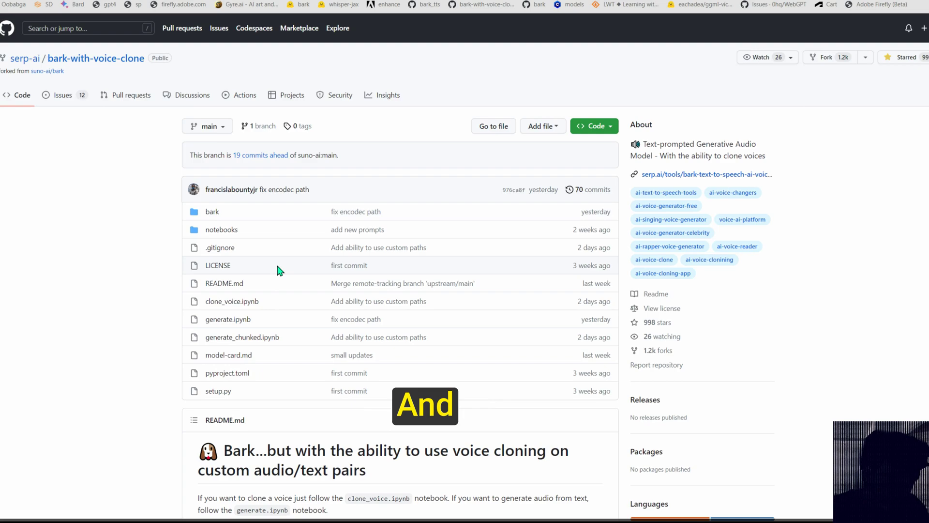
scroll(275, 262, "down", 3)
scroll(309, 271, "down", 7)
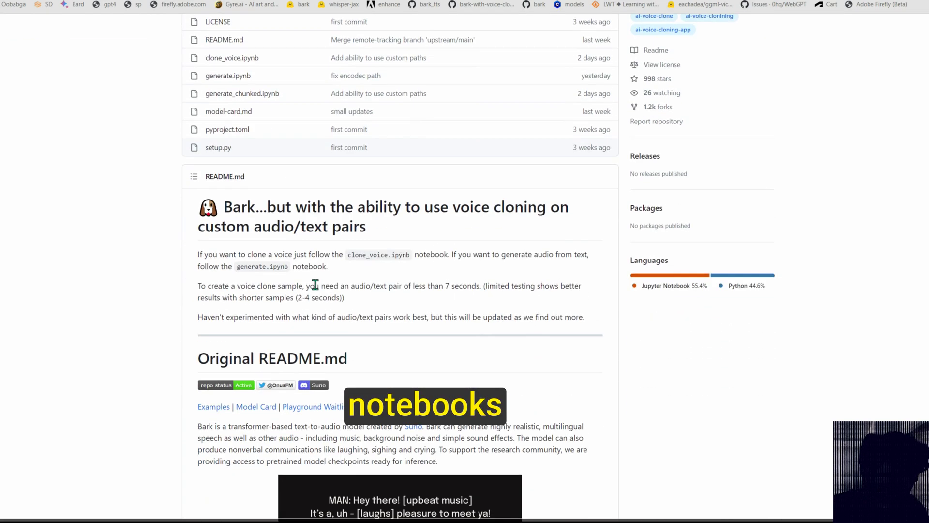
scroll(399, 218, "up", 5)
scroll(384, 193, "up", 5)
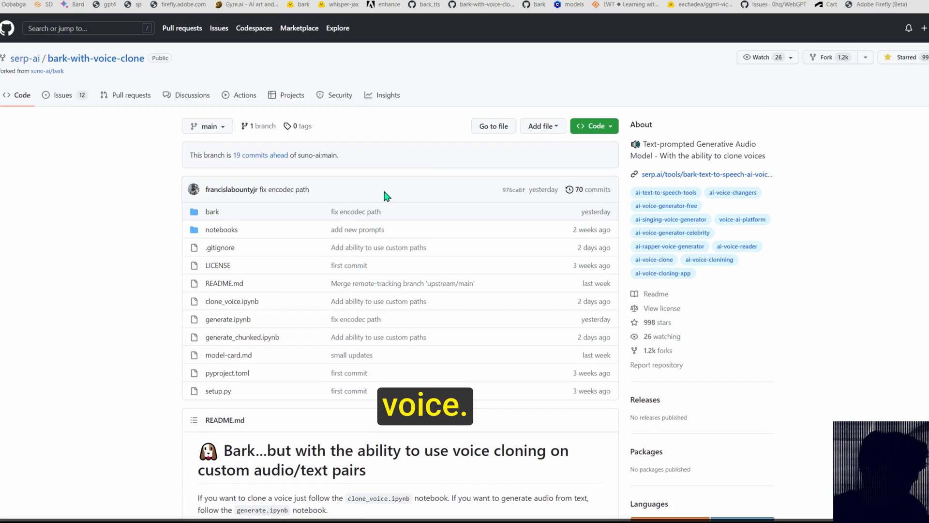
key("ctrl+Tab")
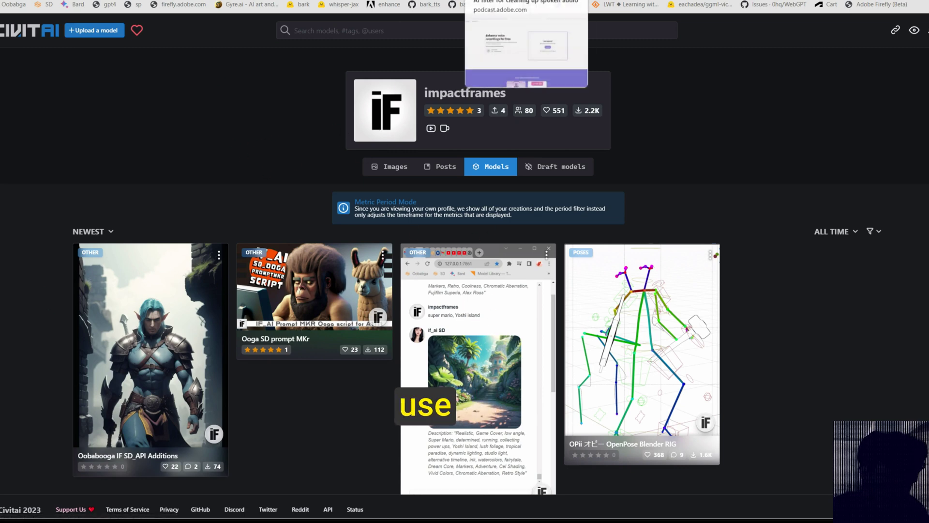
- Move on to the Adobe Podcast Enhance page, then the whisper-jax Space
left_click(484, 0)
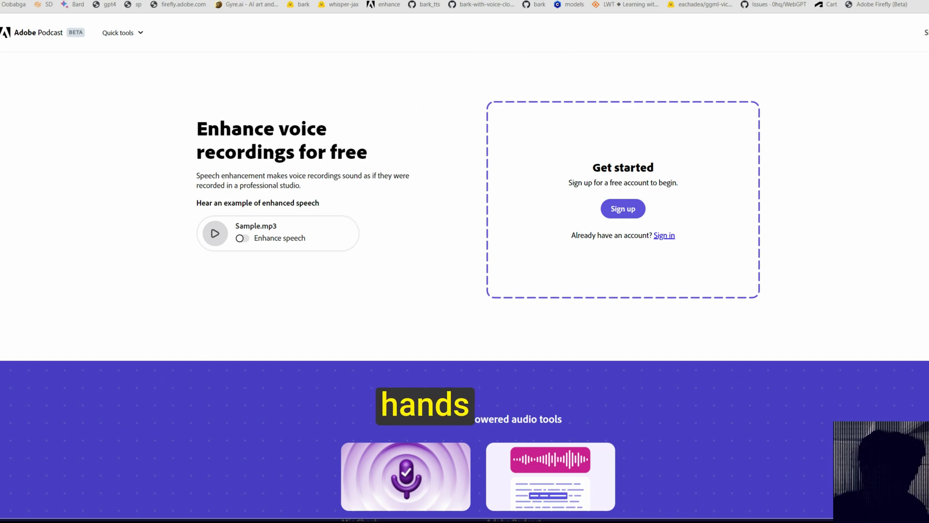
key("ctrl+Tab")
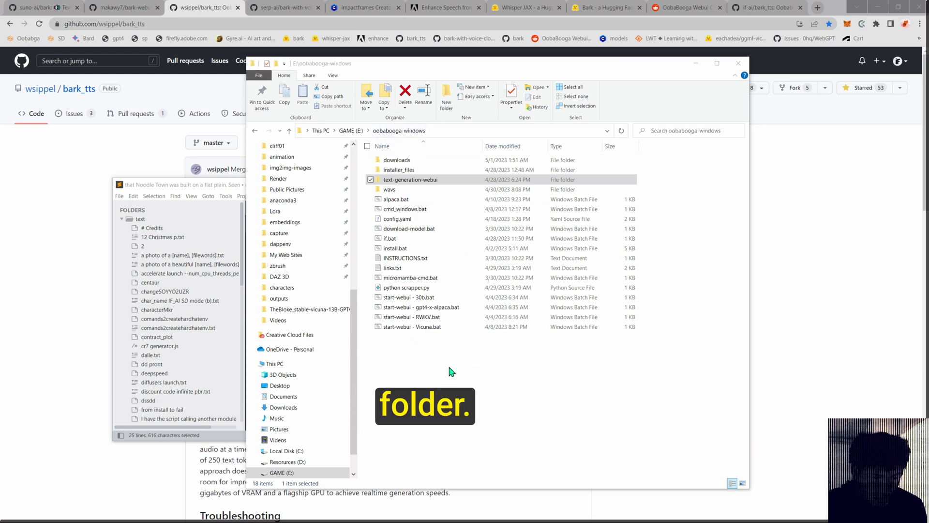
- Run cmd_windows.bat as administrator from the oobabooga-windows folder
left_click(397, 212)
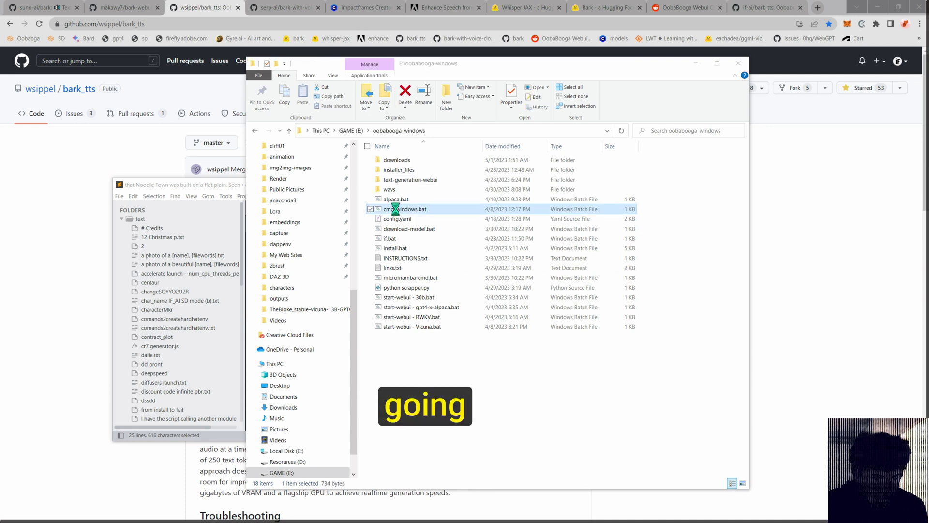
right_click(396, 213)
left_click(341, 247)
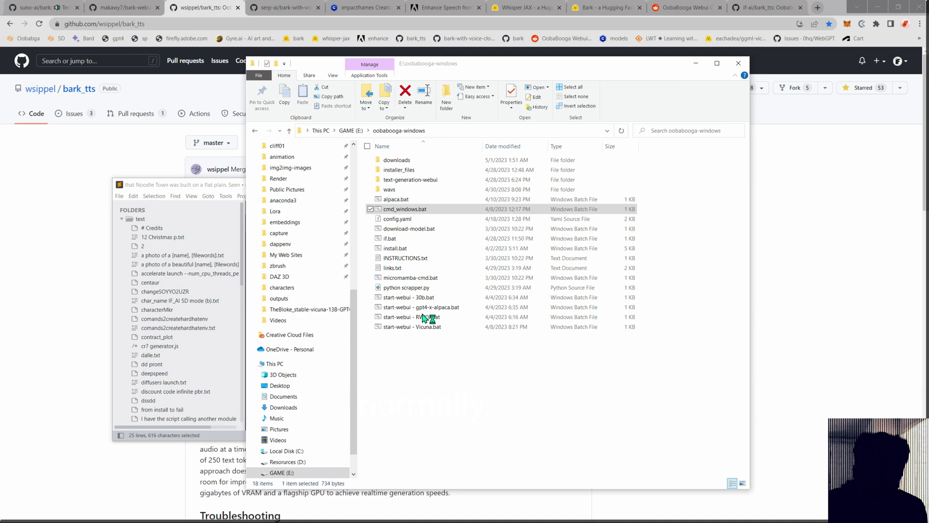
- Move the command window aside and select the three install commands in the notes
left_click_drag(361, 97, 240, 197)
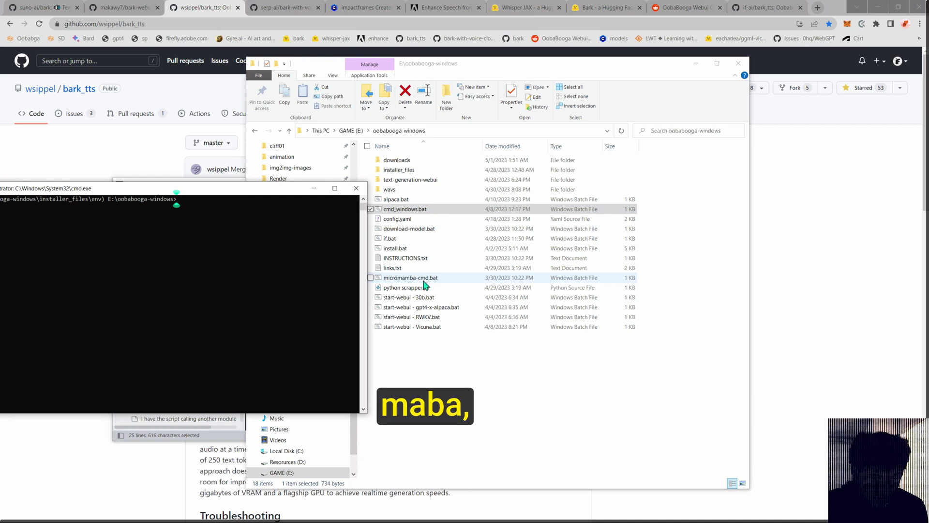
left_click_drag(243, 191, 589, 207)
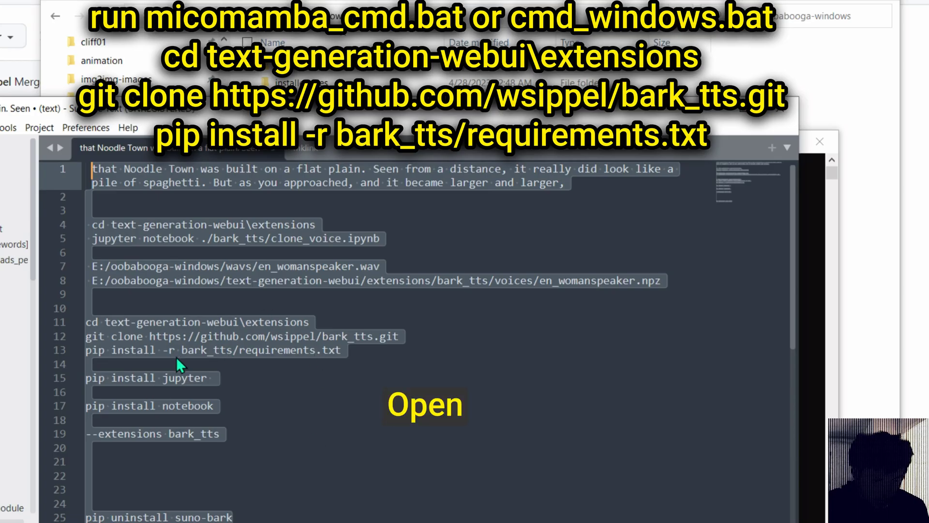
left_click_drag(348, 350, 86, 322)
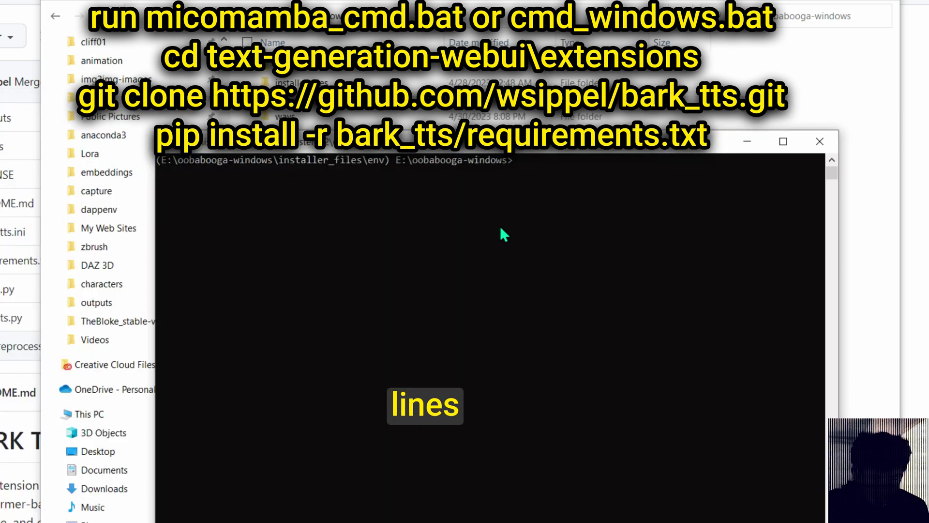
- Paste and run the cd, git clone bark_tts and pip install -r bark_tts/requirements.txt commands
left_click(513, 167)
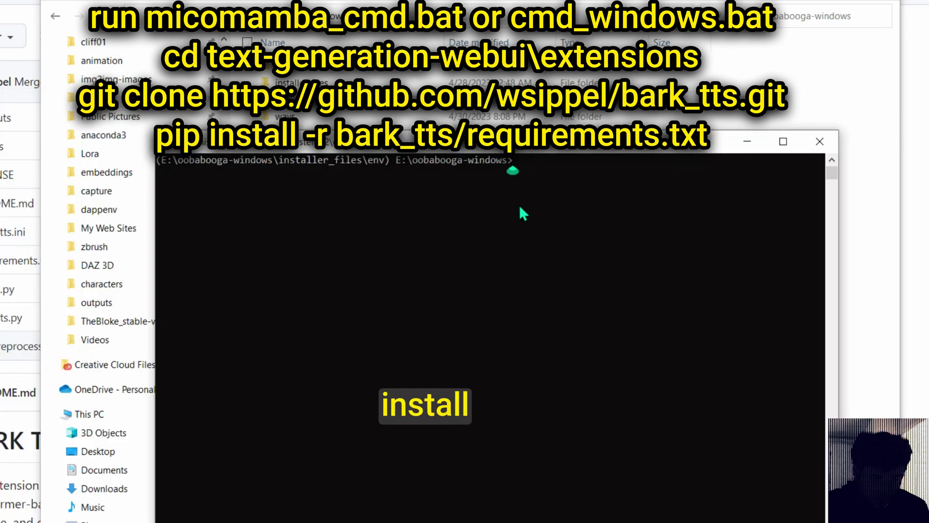
right_click(529, 164)
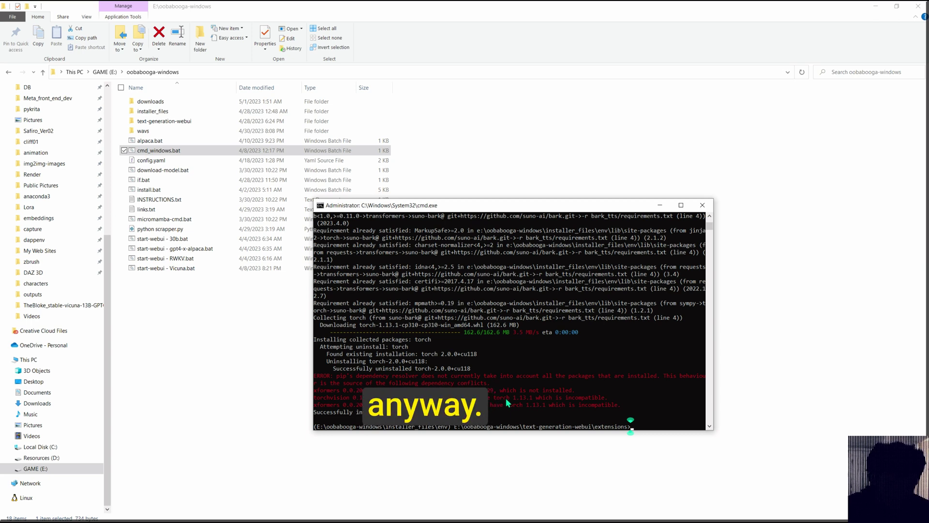
- Copy the pip install jupyter and notebook lines from Sublime Text and run them in the prompt
left_click(303, 517)
key("super")
key("alt+Tab")
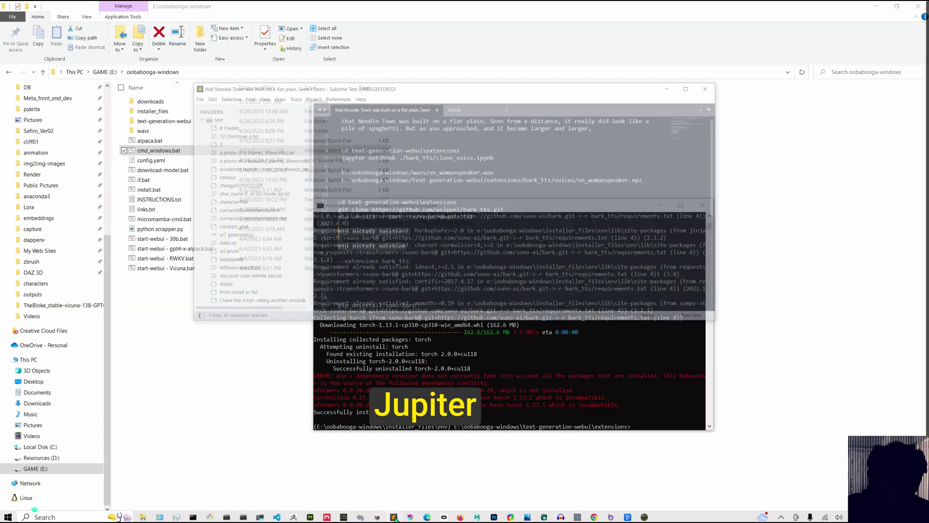
right_click(375, 196)
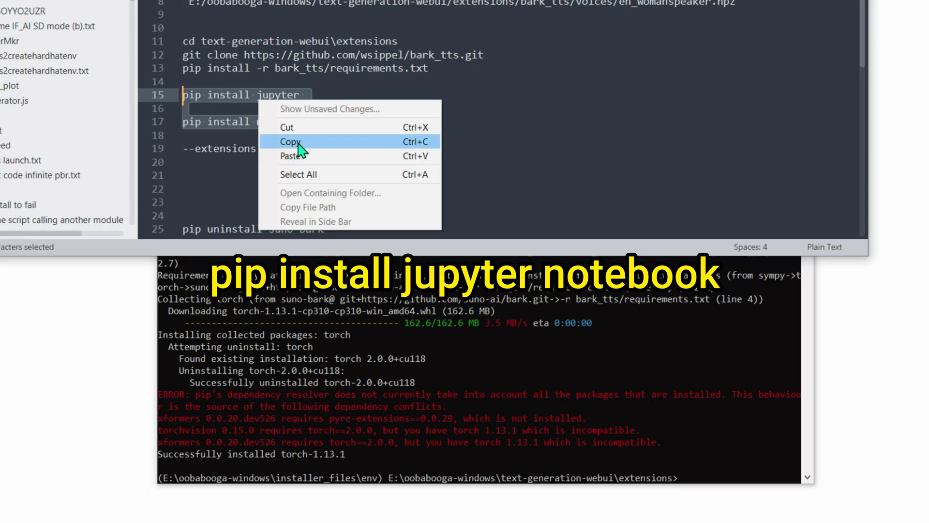
left_click(297, 144)
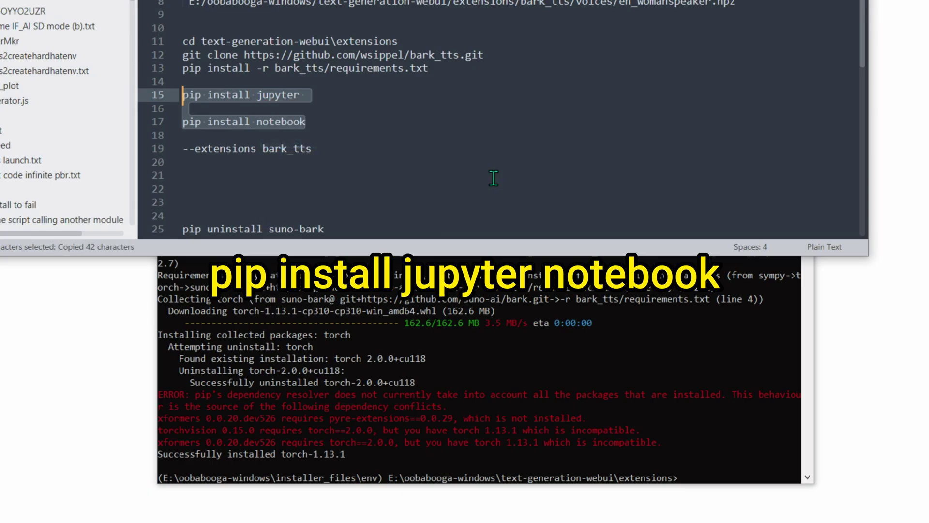
left_click(687, 476)
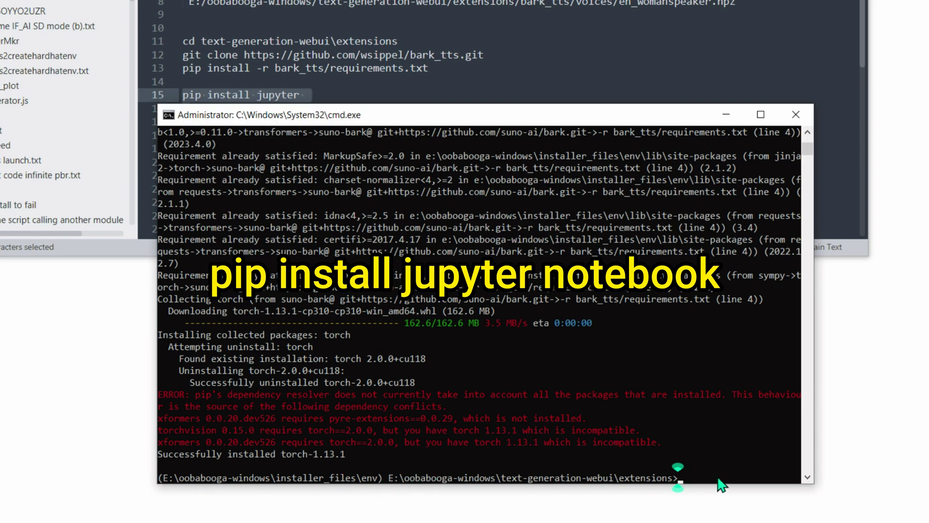
right_click(700, 477)
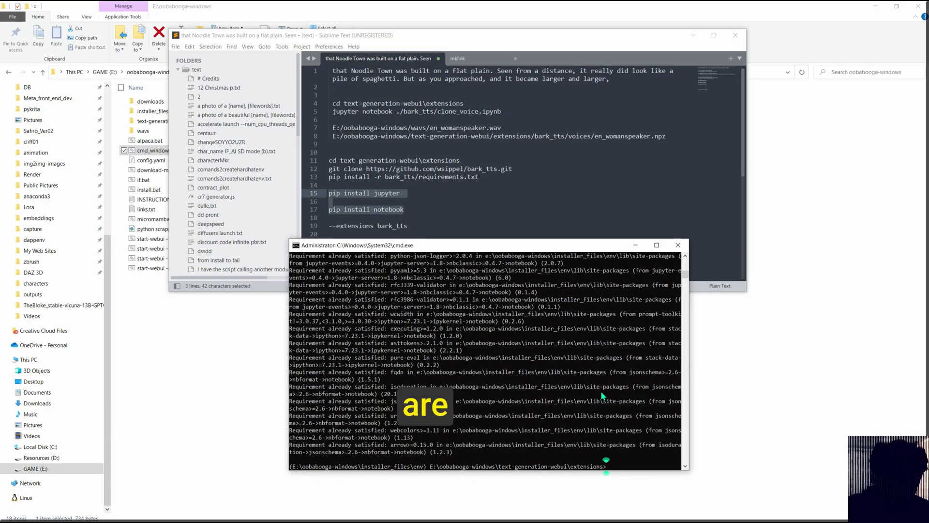
key("super")
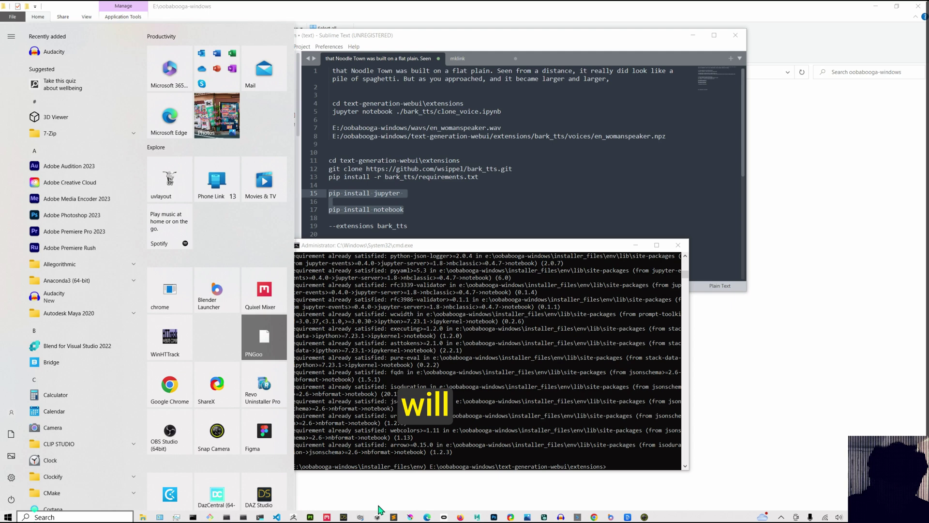
- Download the bark-with-voice-clone repository as a ZIP and show it in its folder
left_click(529, 513)
left_click(284, 8)
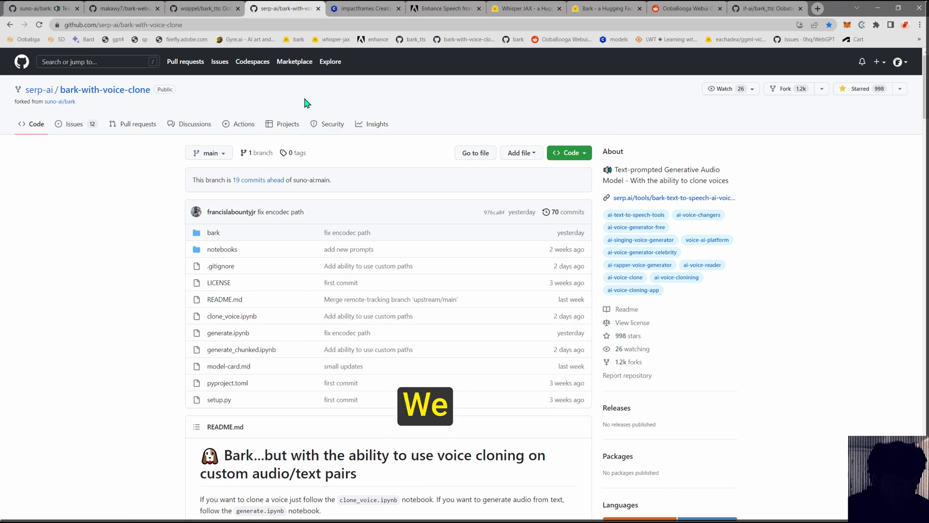
scroll(411, 271, "down", 2)
scroll(395, 341, "down", 3)
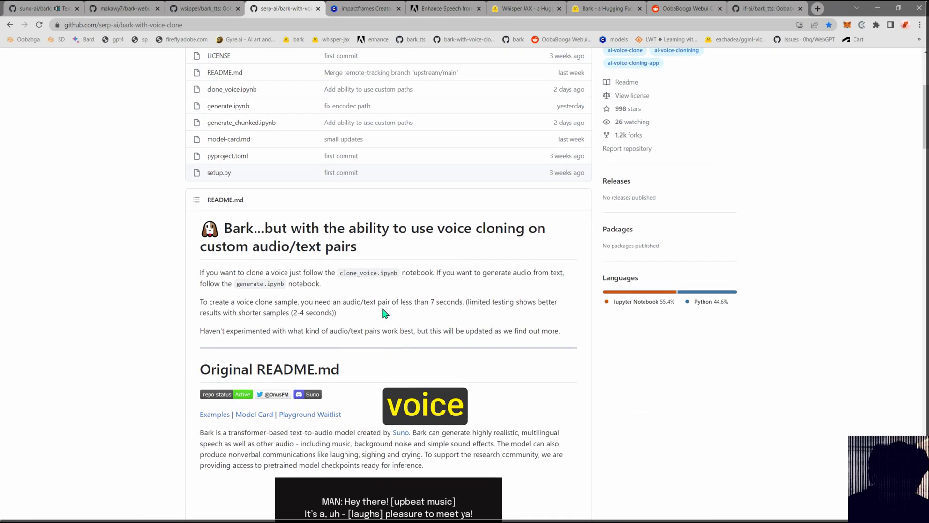
scroll(380, 299, "up", 5)
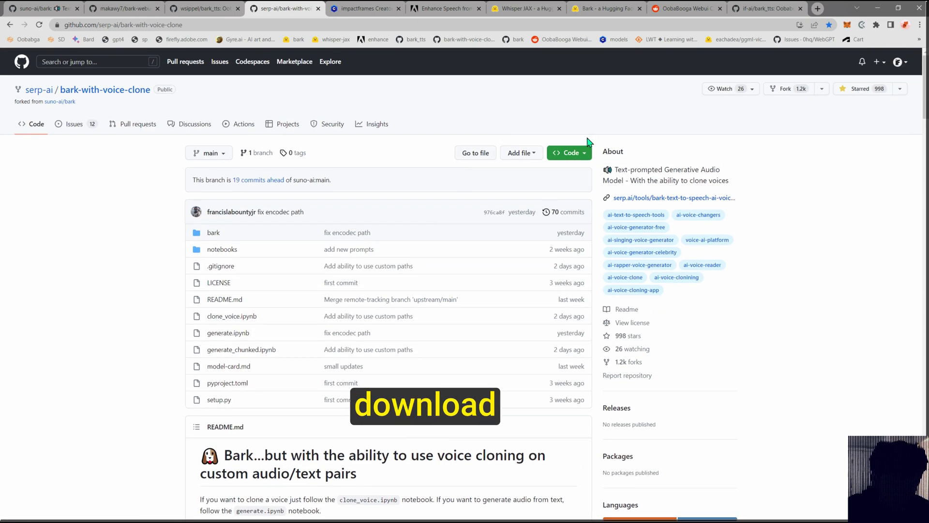
left_click(569, 153)
left_click(464, 295)
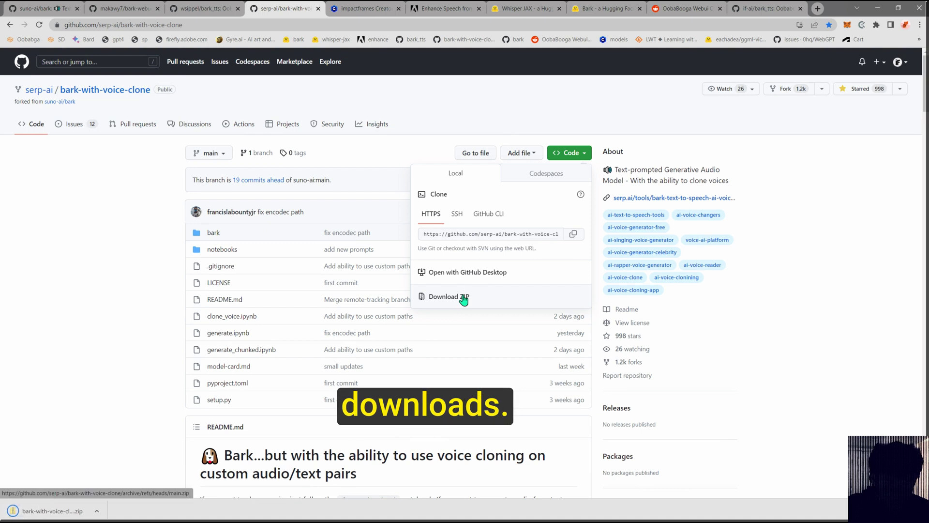
left_click(460, 297)
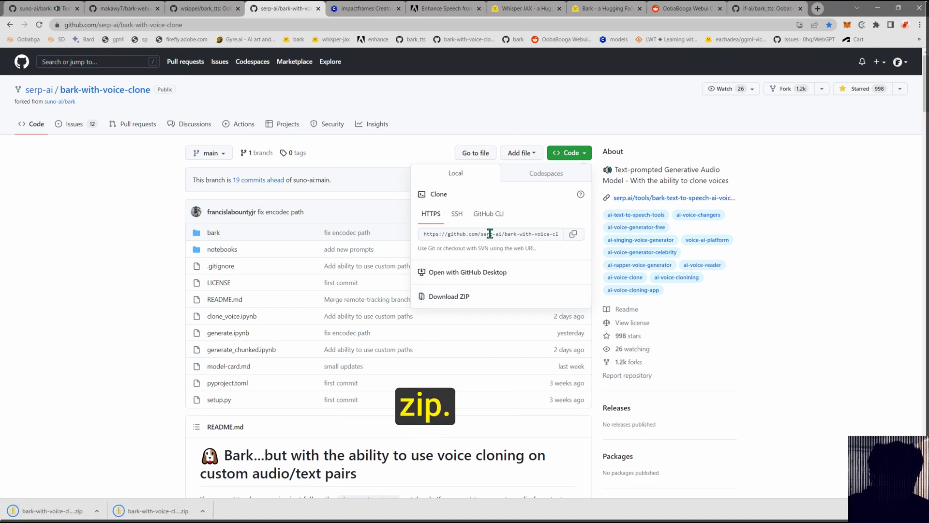
left_click(202, 511)
left_click(225, 479)
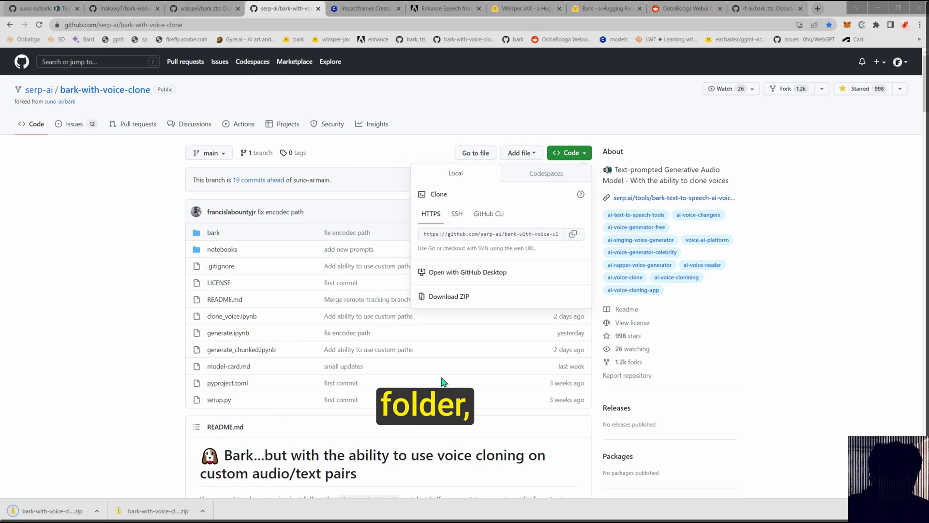
- Extract the bark-with-voice-clone ZIP with 7-Zip and open the extracted folder
right_click(440, 206)
mouse_move(376, 283)
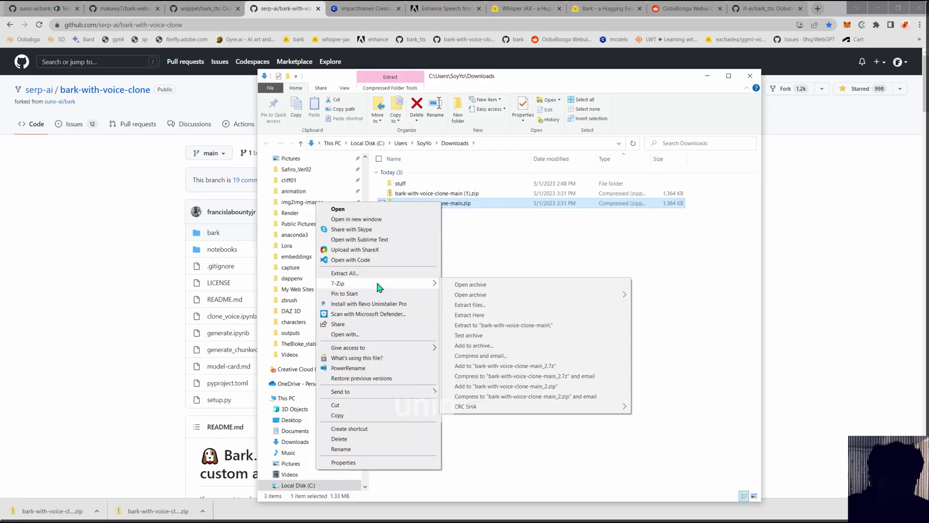
left_click(488, 329)
double_click(412, 183)
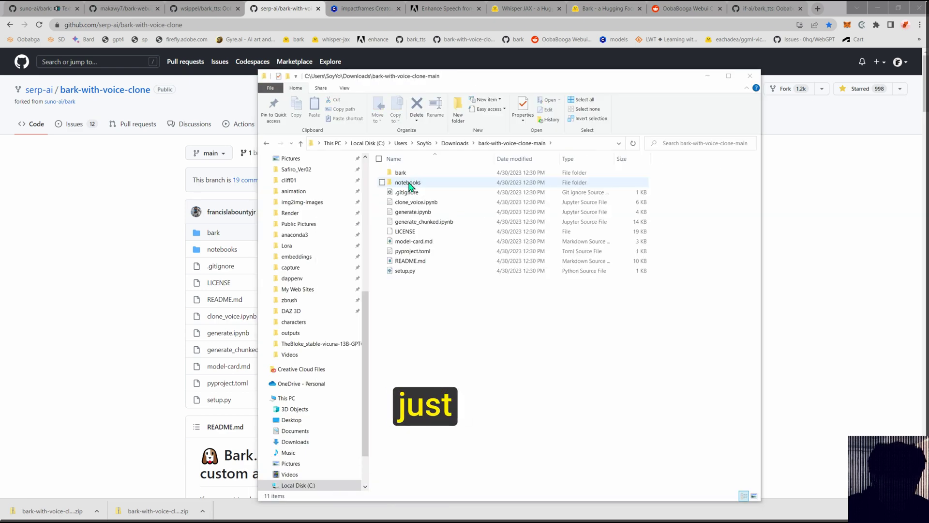
- Copy the notebooks folder plus clone_voice, generate and generate_chunked notebooks
left_click(422, 221)
left_click(419, 213, "ctrl")
left_click(416, 202, "ctrl")
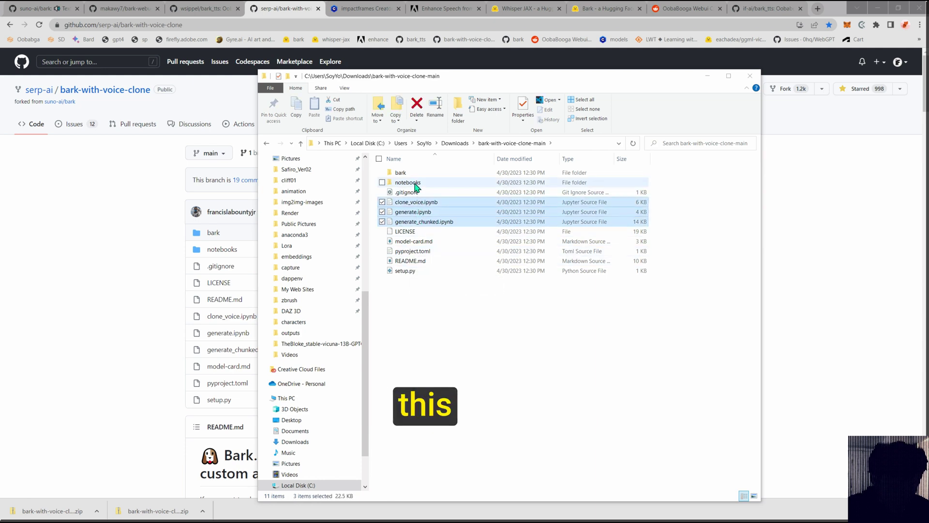
left_click(414, 183, "ctrl")
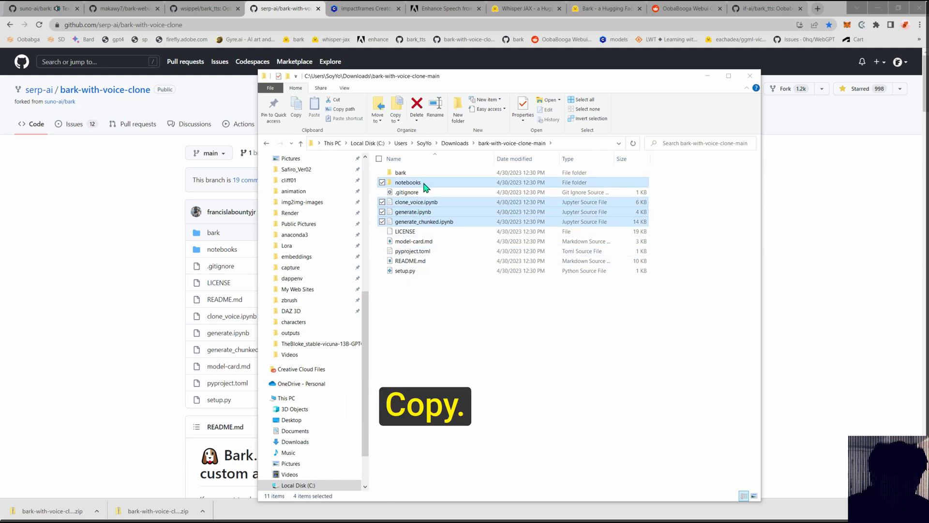
right_click(426, 187)
left_click(359, 313)
- Paste the copied items into text-generation-webui\extensions\bark_tts
scroll(332, 221, "up", 7)
scroll(324, 213, "up", 2)
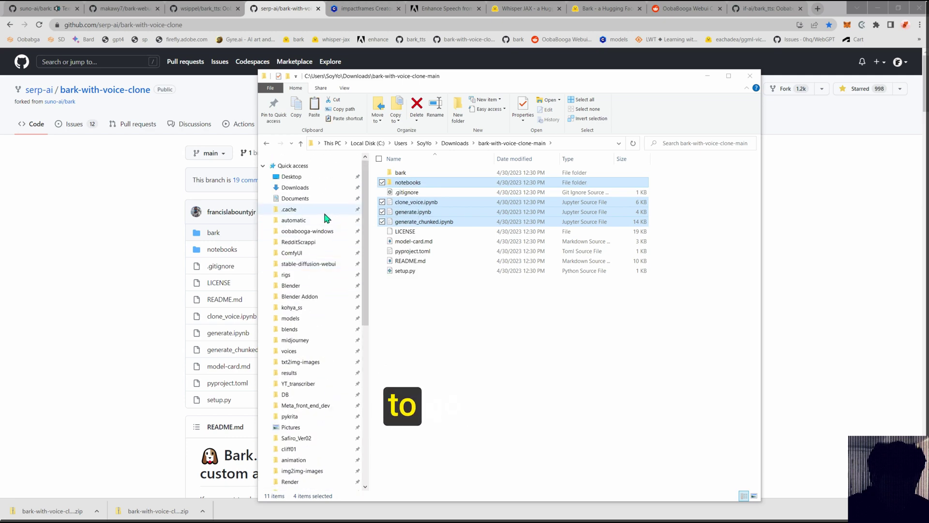
left_click(315, 231)
left_click(415, 193)
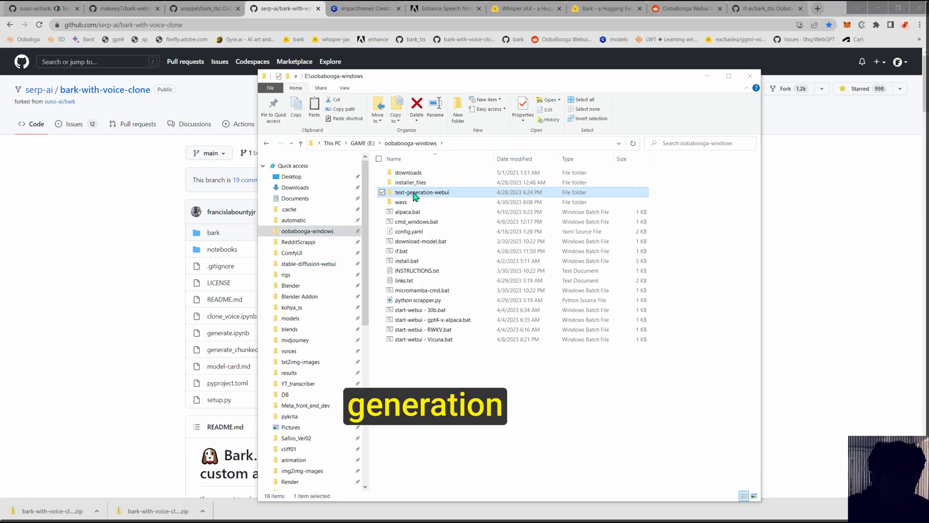
double_click(415, 193)
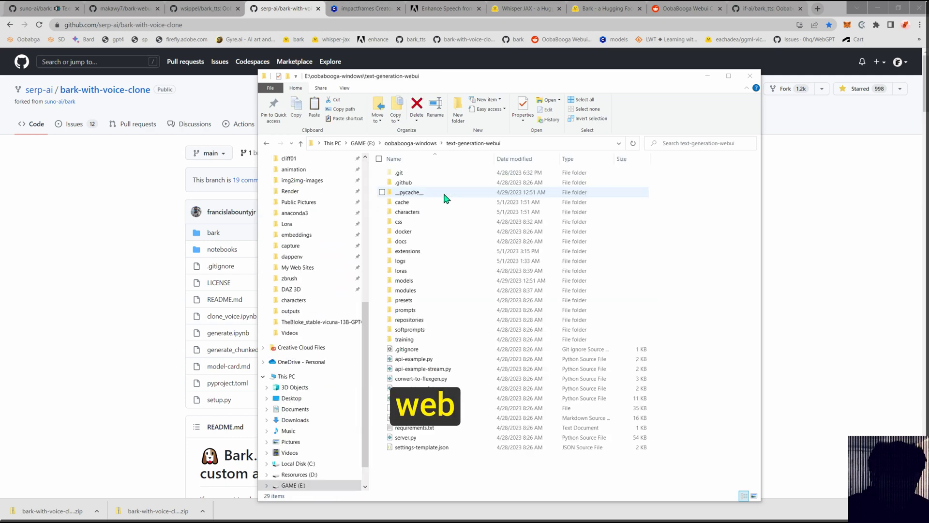
double_click(409, 251)
left_click(414, 183)
double_click(413, 183)
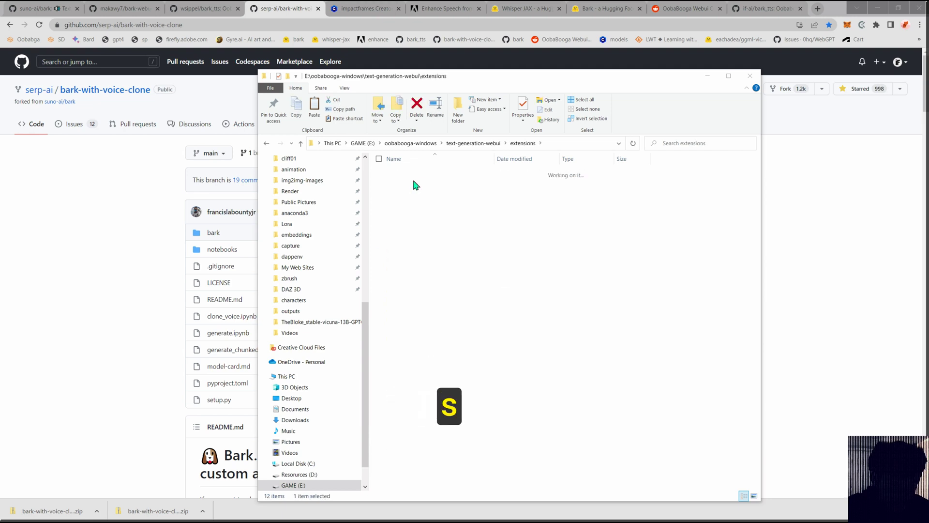
right_click(406, 303)
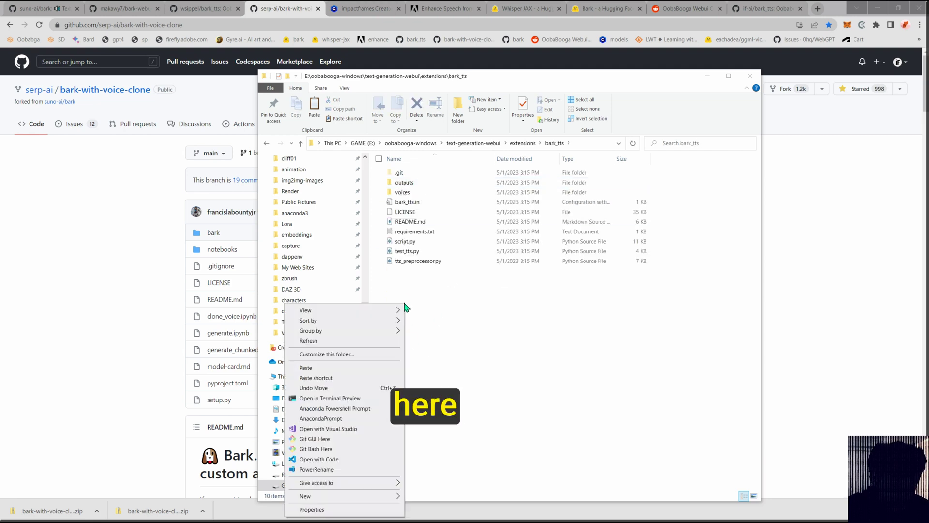
left_click(325, 368)
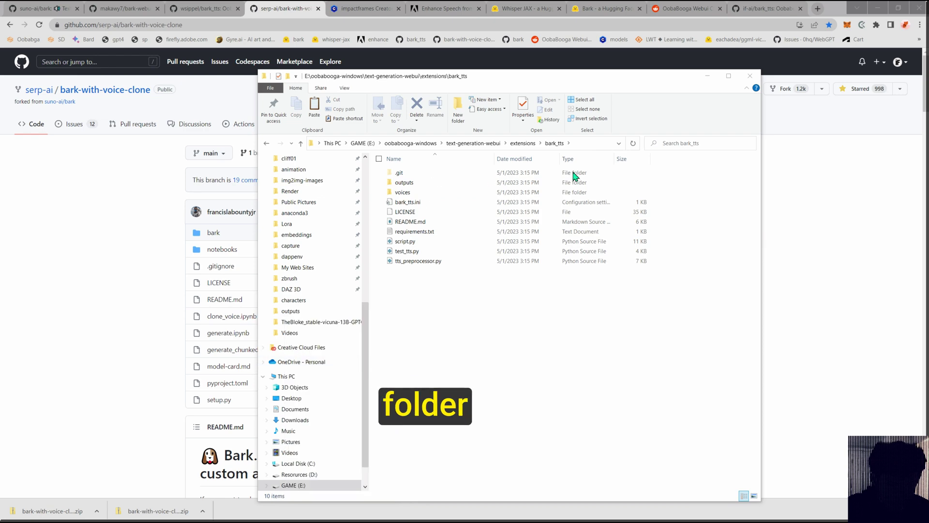
left_click(439, 437)
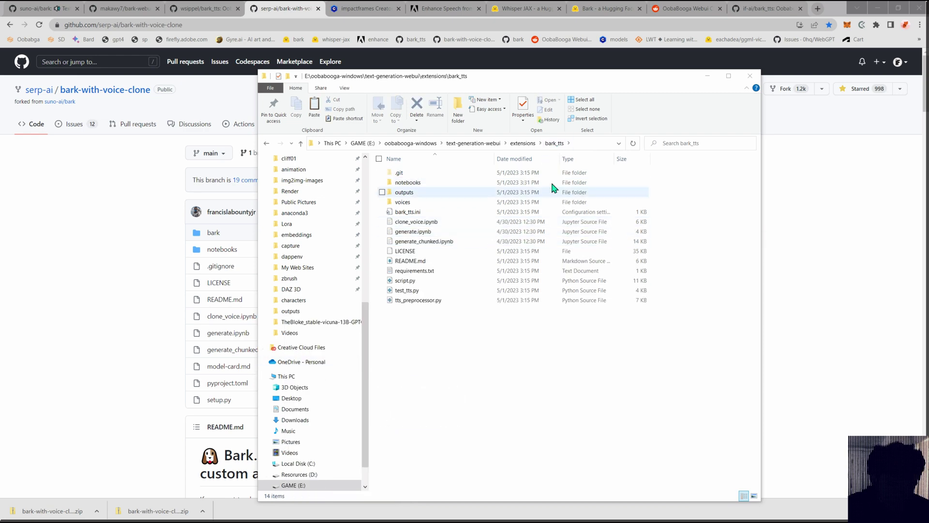
- Copy the 'jupyter notebook ./bark_tts/clone_voice.ipynb' line from Sublime Text and run it in the prompt
key("alt+Tab")
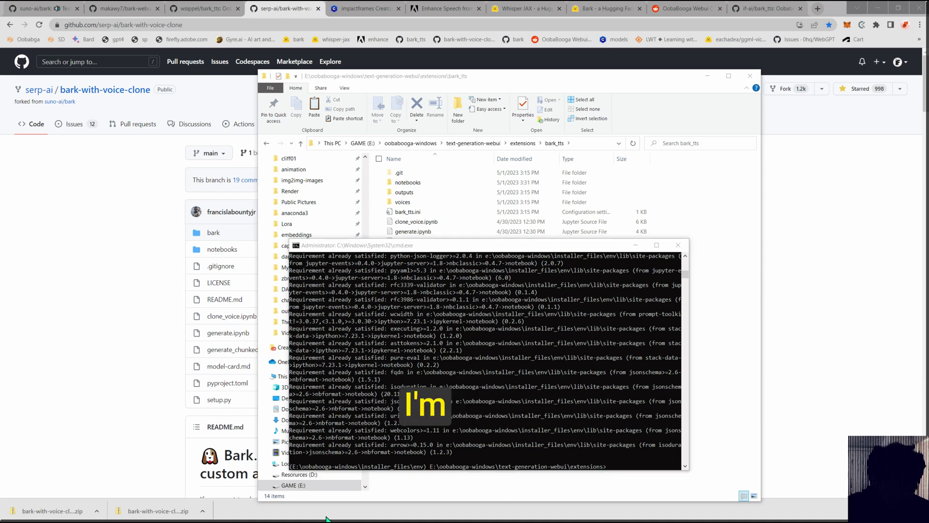
left_click(7, 520)
left_click(399, 520)
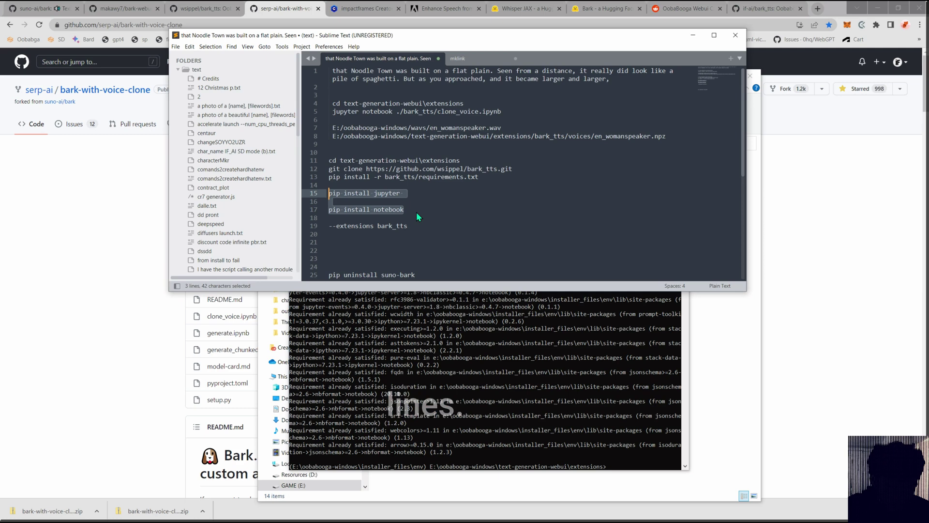
mouse_move(328, 103)
left_mouse_down()
mouse_move(503, 111)
mouse_move(340, 112)
left_mouse_up()
left_click(512, 107)
left_click_drag(502, 111, 332, 112)
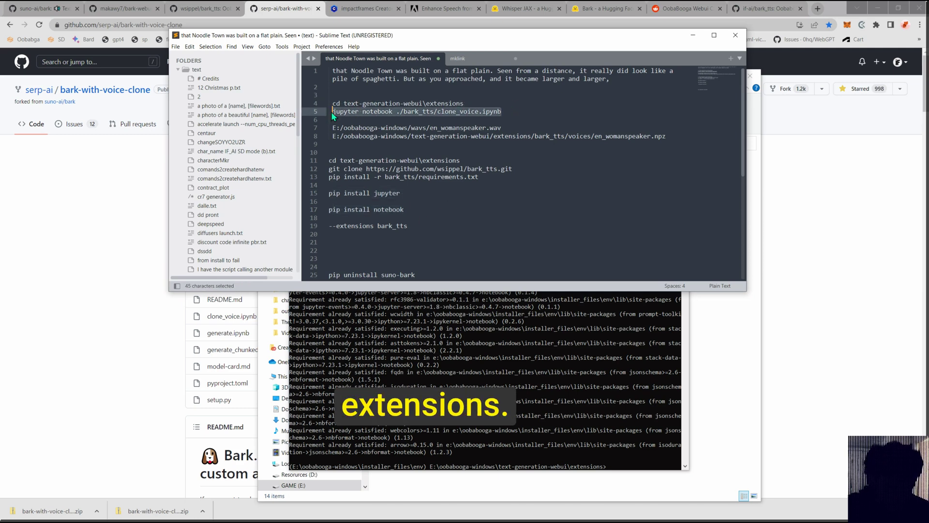
key("ctrl+c")
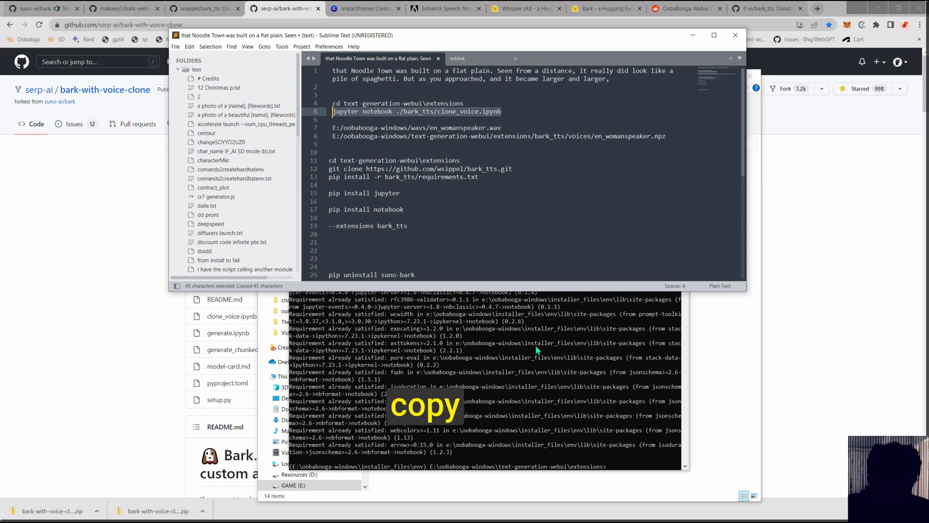
left_click(610, 467)
right_click(610, 466)
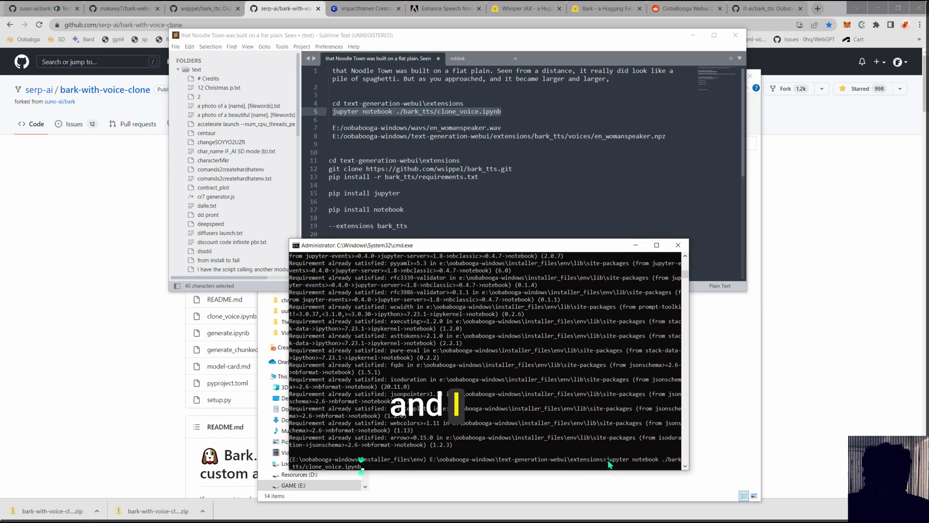
key("Return")
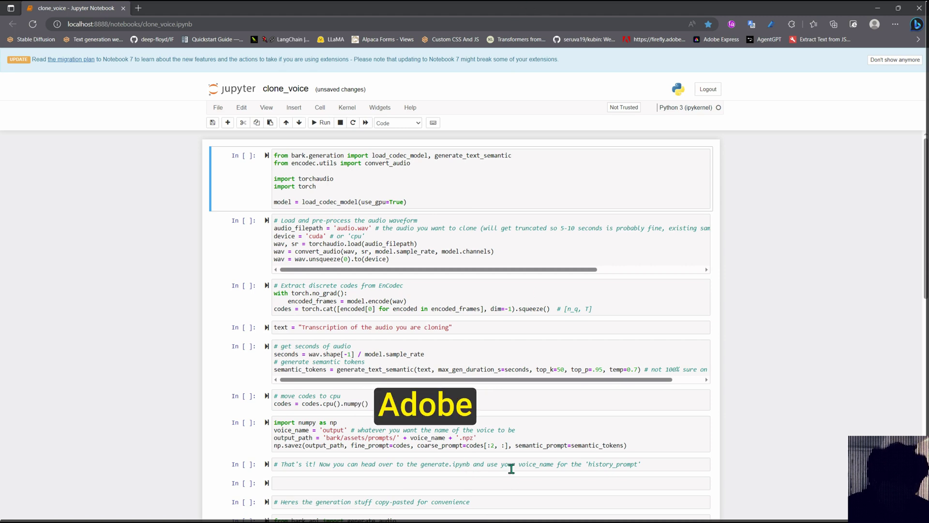
- Leave the clone_voice notebook and head back to the GitHub bark-with-voice-clone page
key("super")
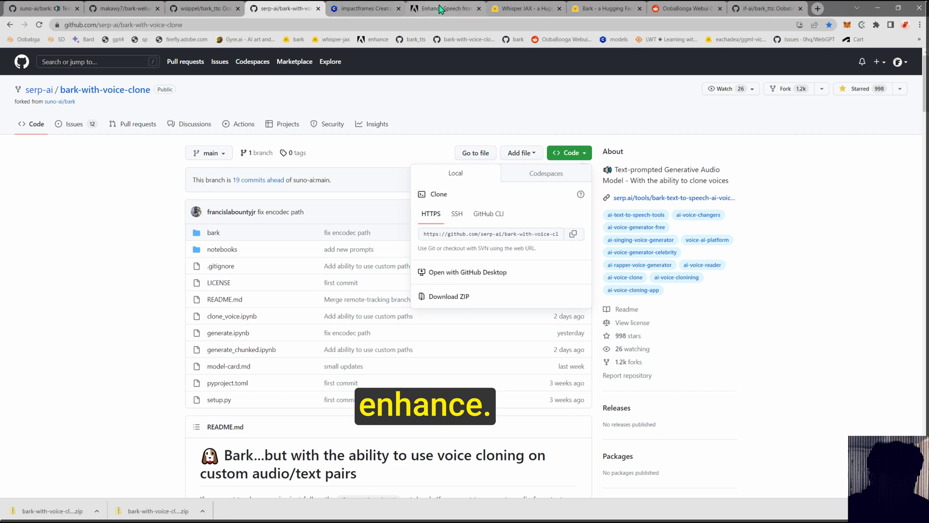
- Look over Adobe Podcast's Enhance Speech page, then switch to the Hugging Face whisper-jax Space
left_click(441, 8)
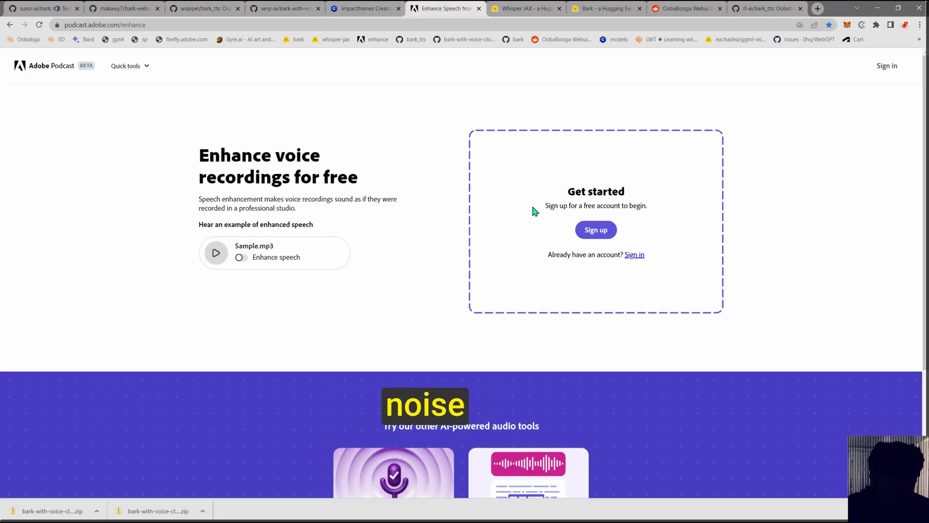
left_click(514, 8)
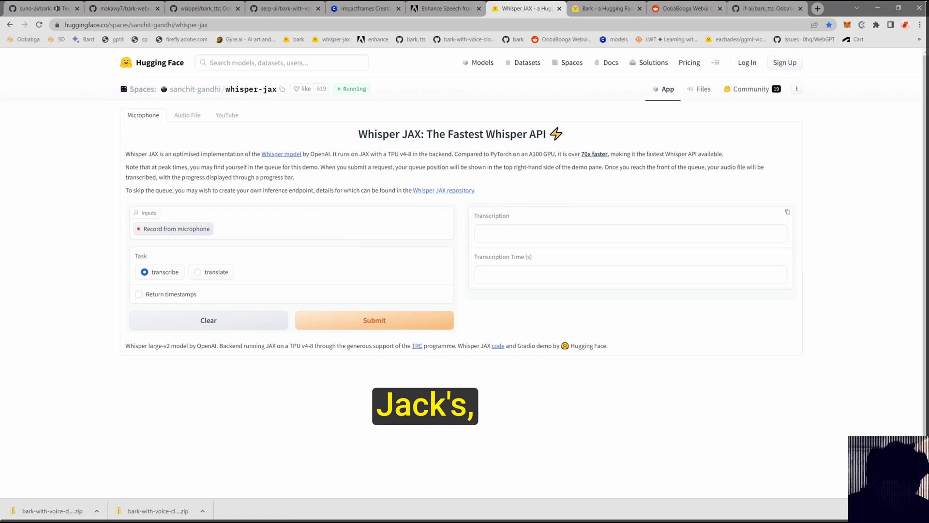
- Open the oobabooga-windows wavs folder in File Explorer and place it beside the Whisper page
key("super")
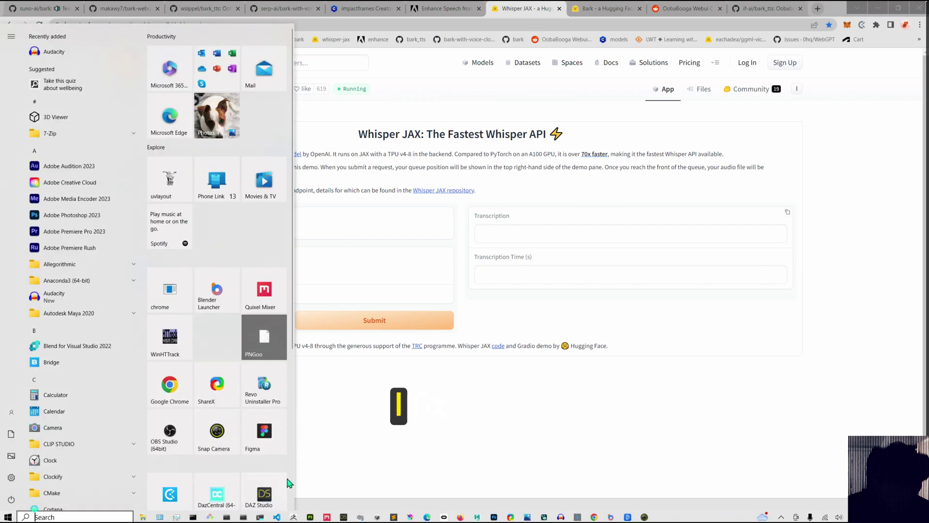
left_click(264, 494)
double_click(196, 132)
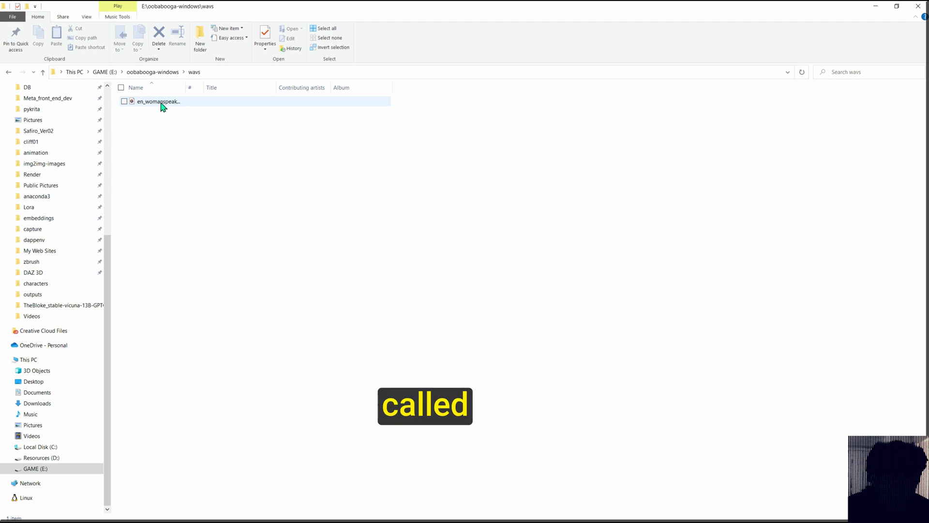
right_click(162, 103)
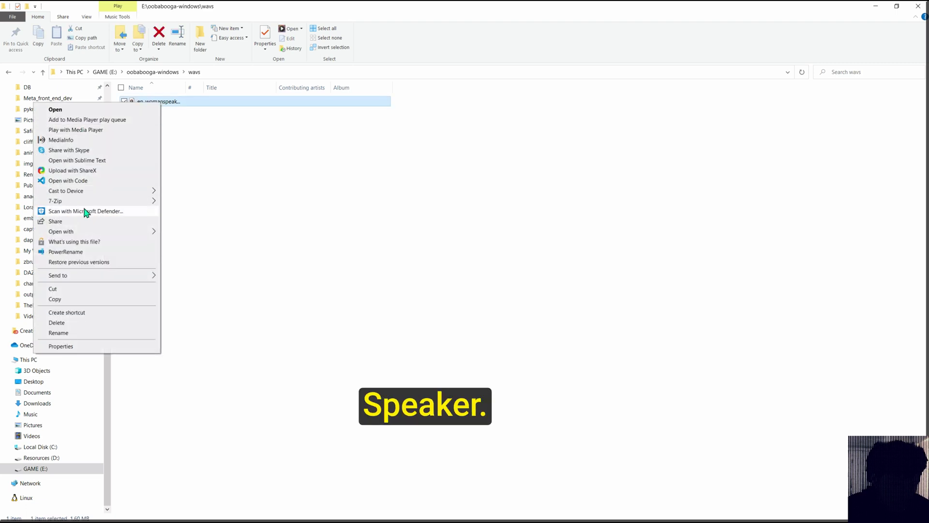
left_click(896, 6)
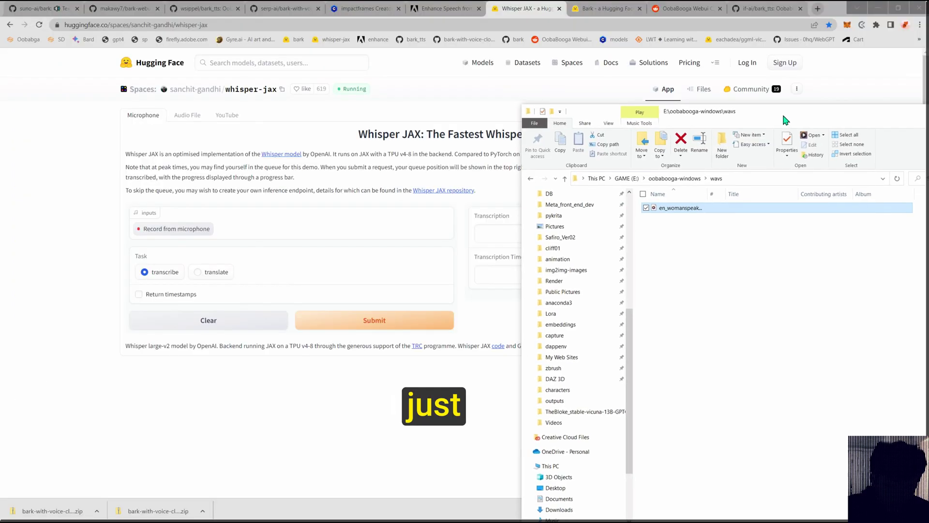
- Upload the woman-speaker WAV in Whisper JAX's Audio File tab and submit it for transcription
left_click(184, 118)
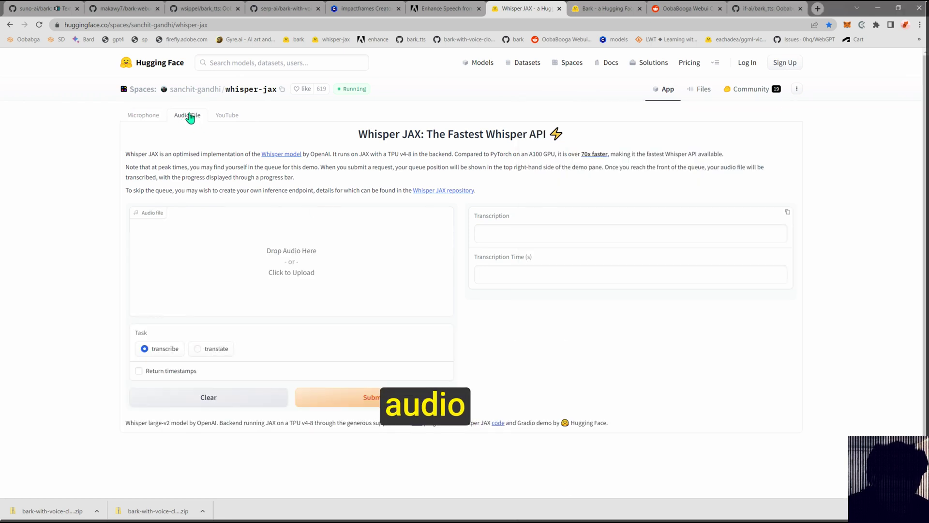
left_click_drag(269, 517, 434, 253)
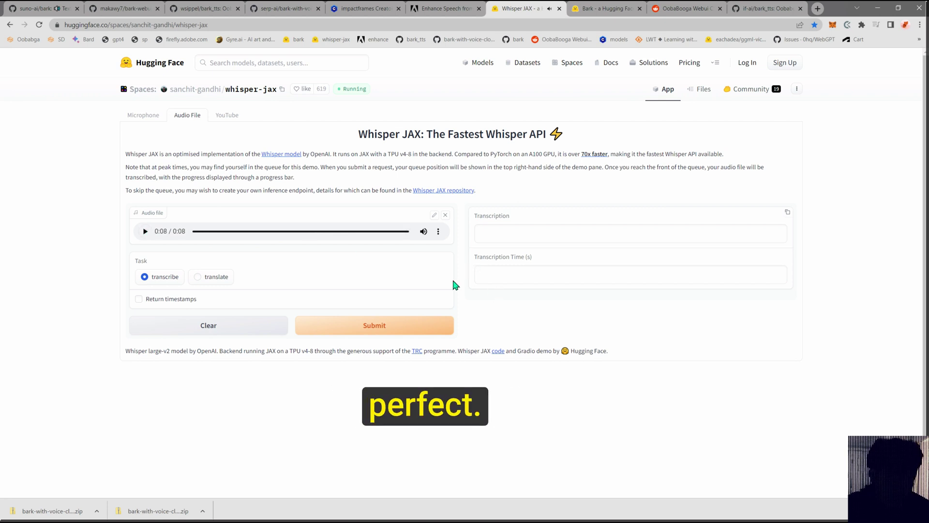
left_click(439, 232)
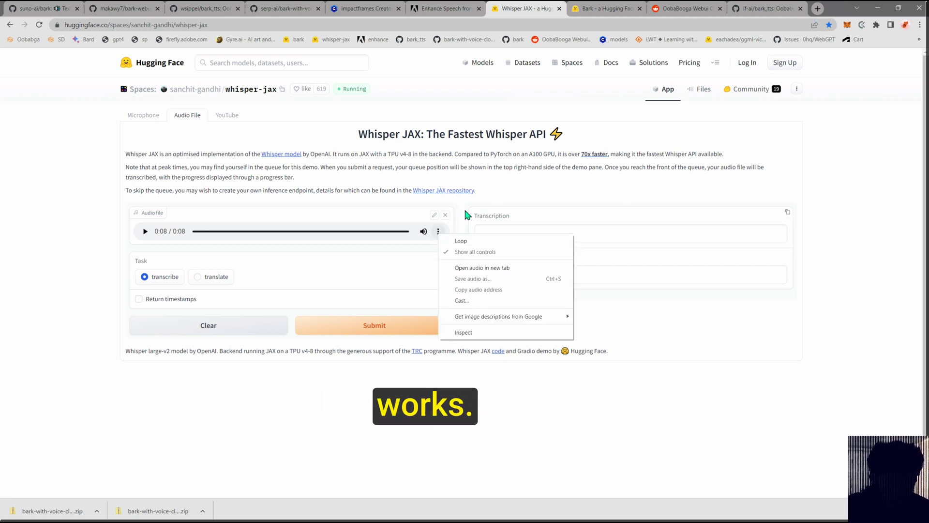
left_click(542, 194)
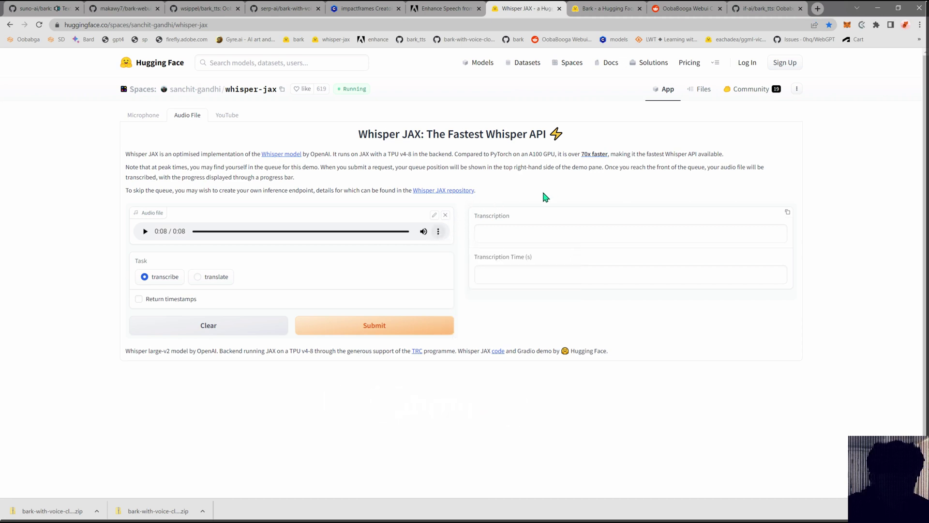
left_click(347, 333)
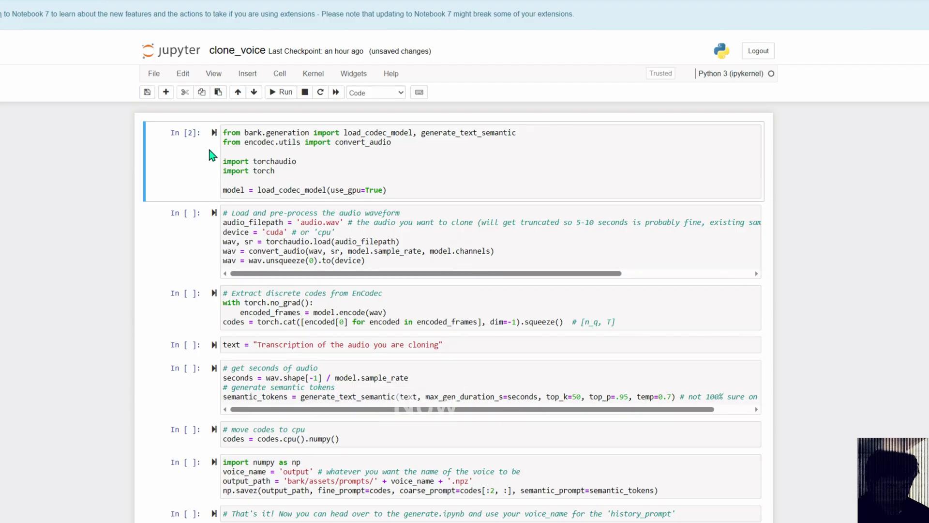
- Run the import and codec-loading cell, then preview the woman-speaker sample in Media Player
left_click(213, 135)
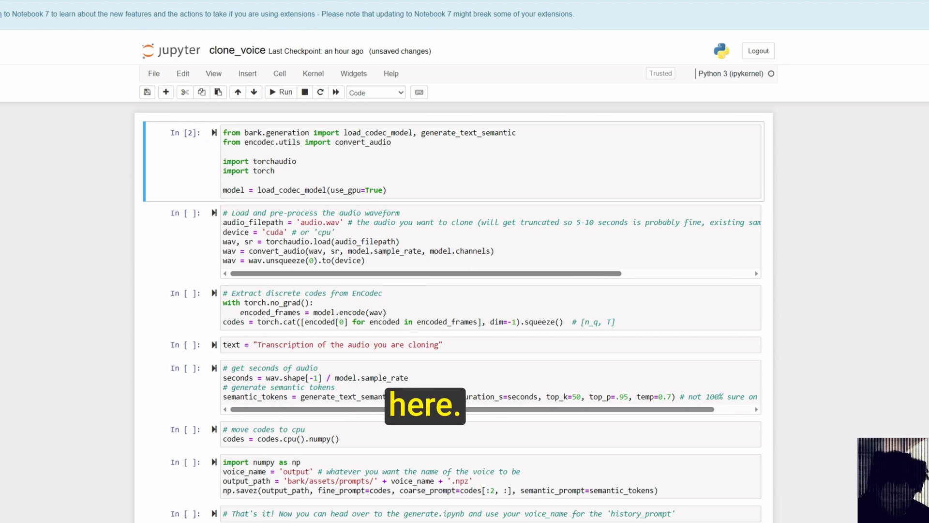
key("super")
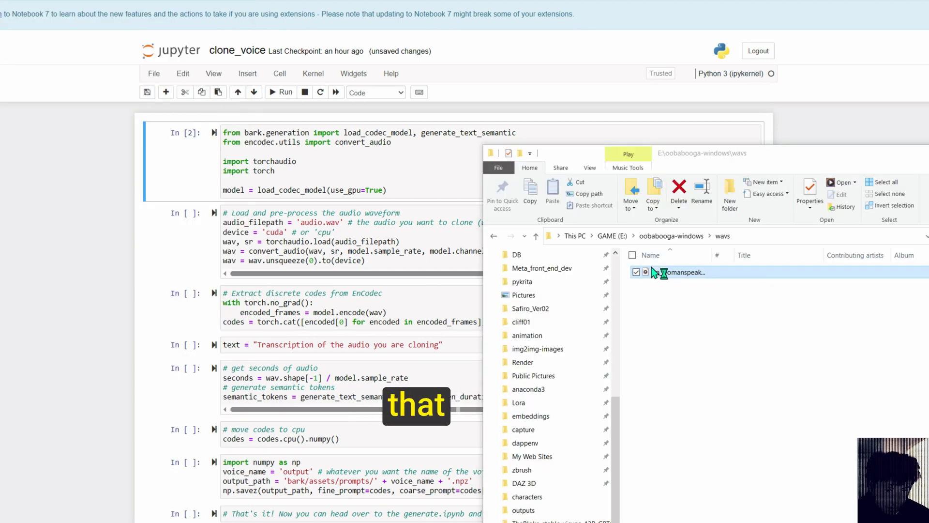
left_click(673, 272)
key("Return")
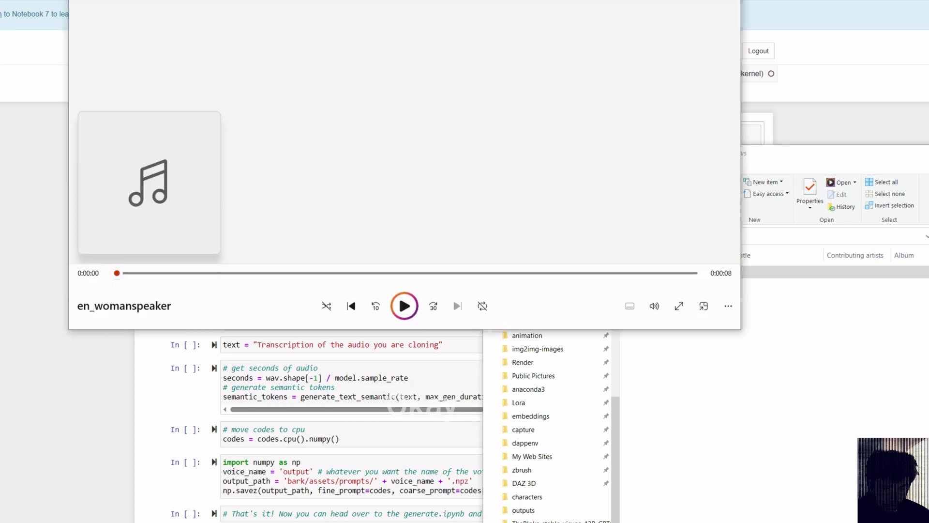
key("alt+F4")
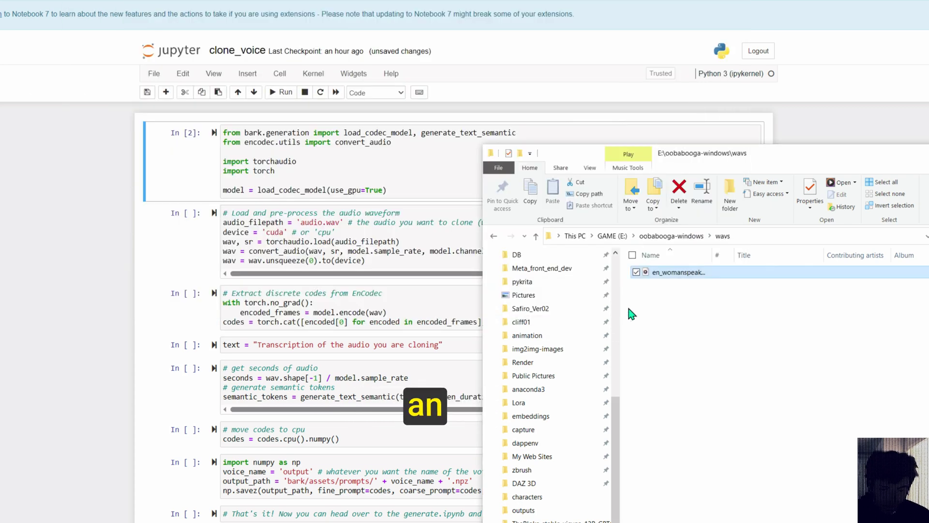
- Copy the woman-speaker WAV file's full path from the Sublime Text notes
left_click_drag(818, 164, 787, 97)
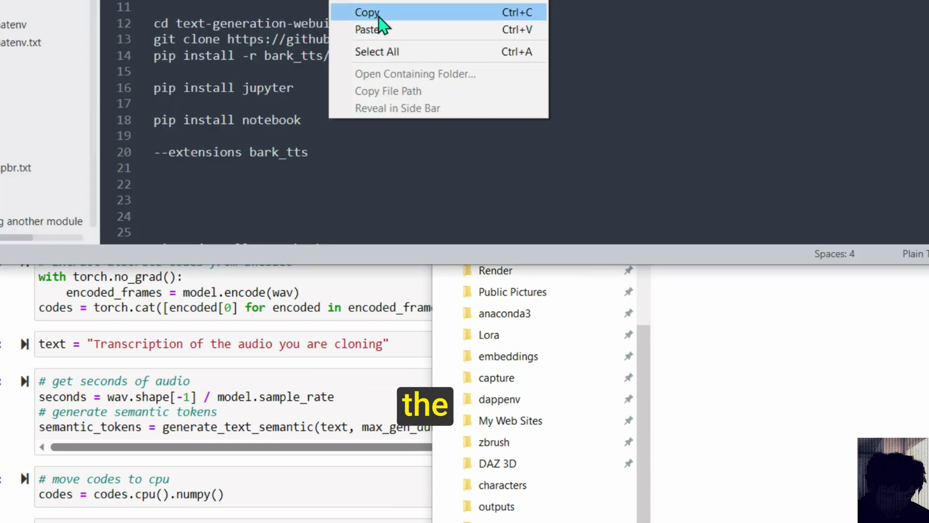
left_click(368, 13)
key("alt+Tab")
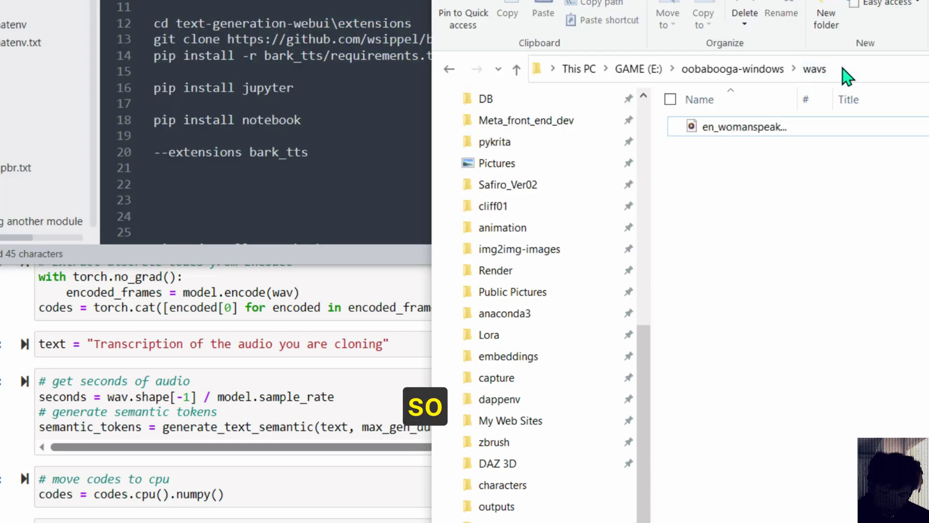
- Replace 'audio.wav' with E:/oobabooga-windows/wavs/en_womanspeaker.wav in audio_filepath and run the cell
left_click(836, 68)
left_click(27, 297)
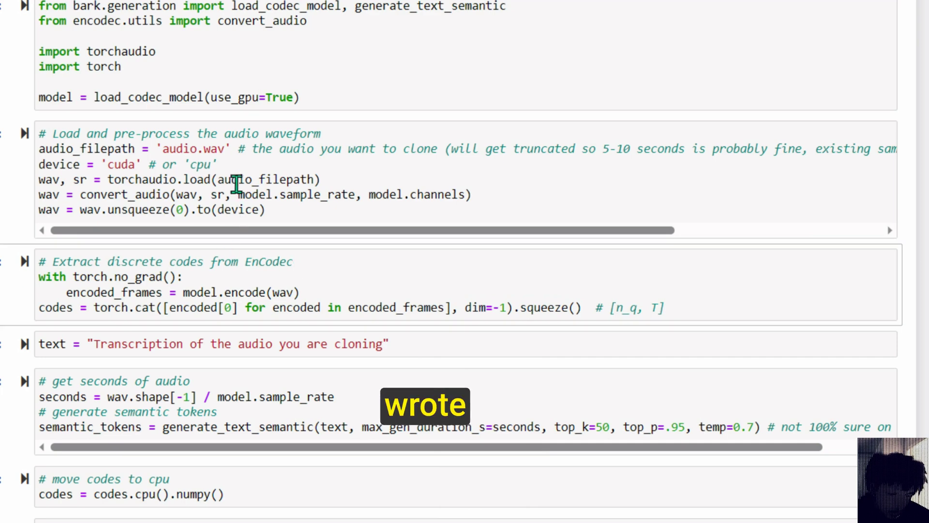
left_click_drag(227, 146, 170, 150)
key("ctrl+v")
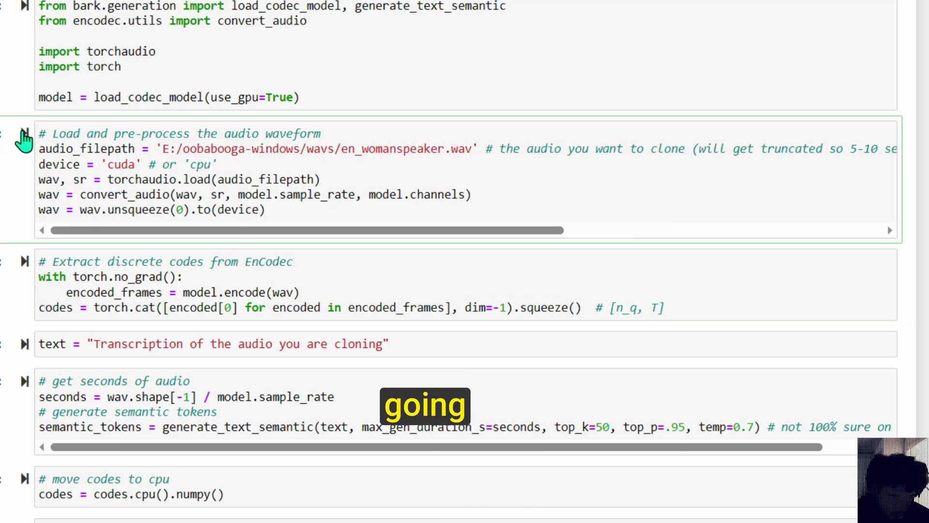
left_click(24, 133)
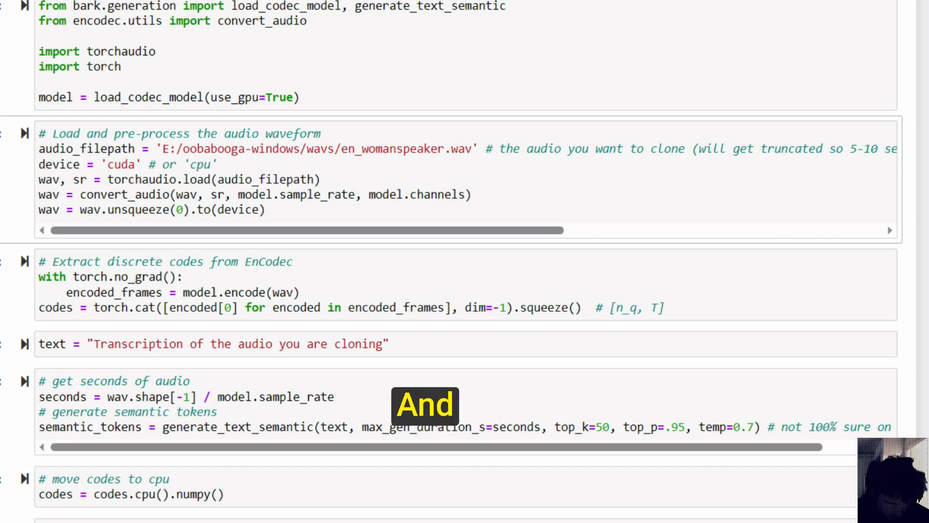
- Check the notes, then select the placeholder transcription text in the notebook
key("super")
key("alt+Tab")
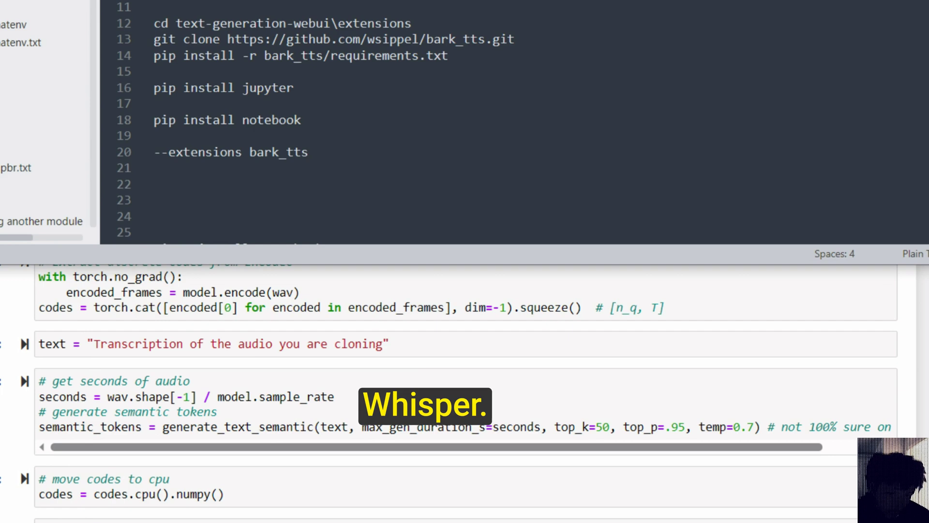
key("alt+Tab")
left_click_drag(378, 344, 94, 338)
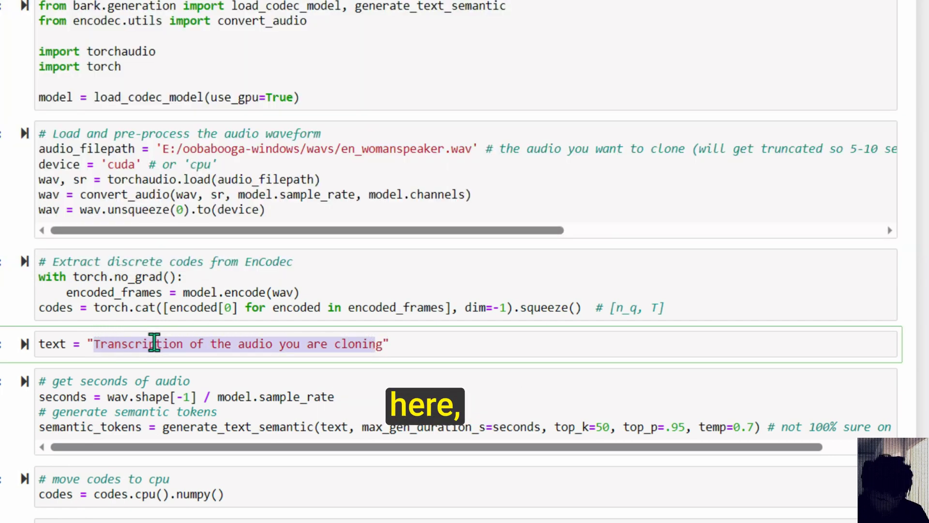
- Paste the spaghetti transcription over the placeholder text and run through 100/100 semantic-token generation
left_click(382, 344)
left_click_drag(381, 345, 93, 344)
key("ctrl+v")
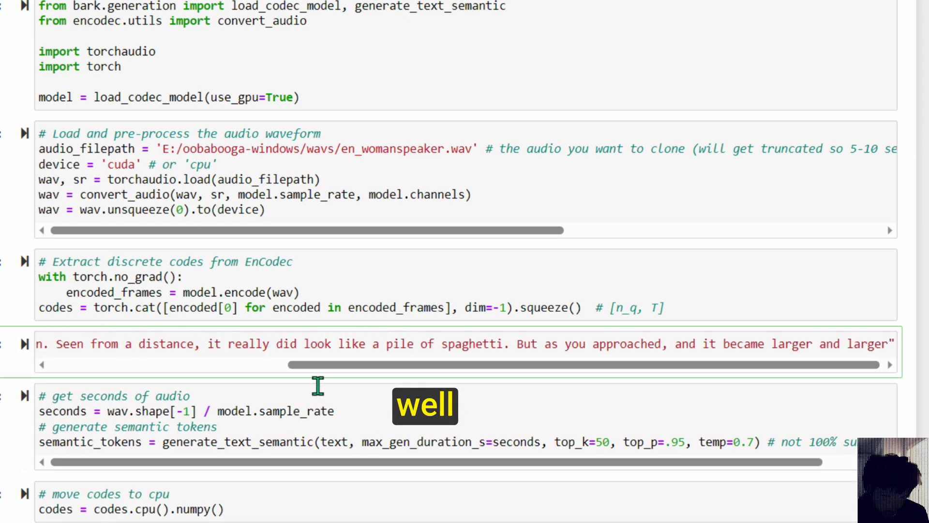
left_click(25, 345)
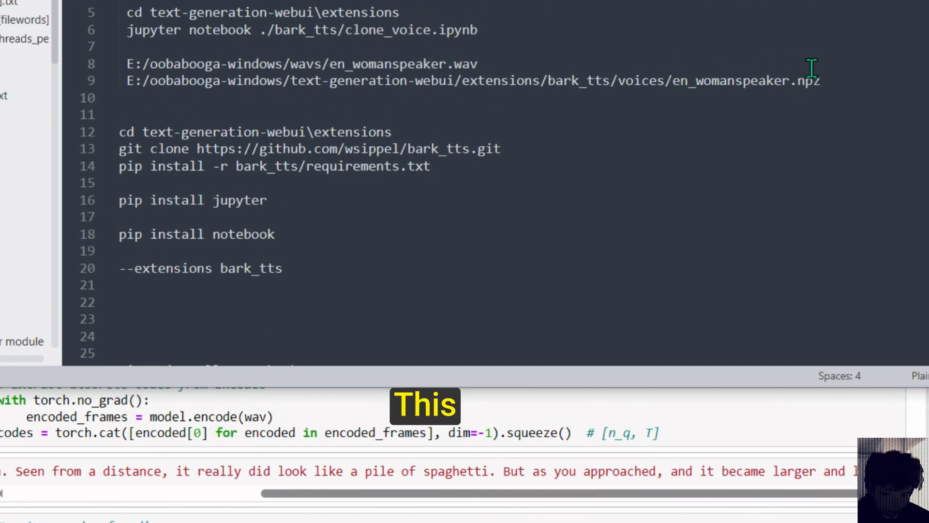
left_click_drag(821, 80, 127, 80)
key("ctrl+c")
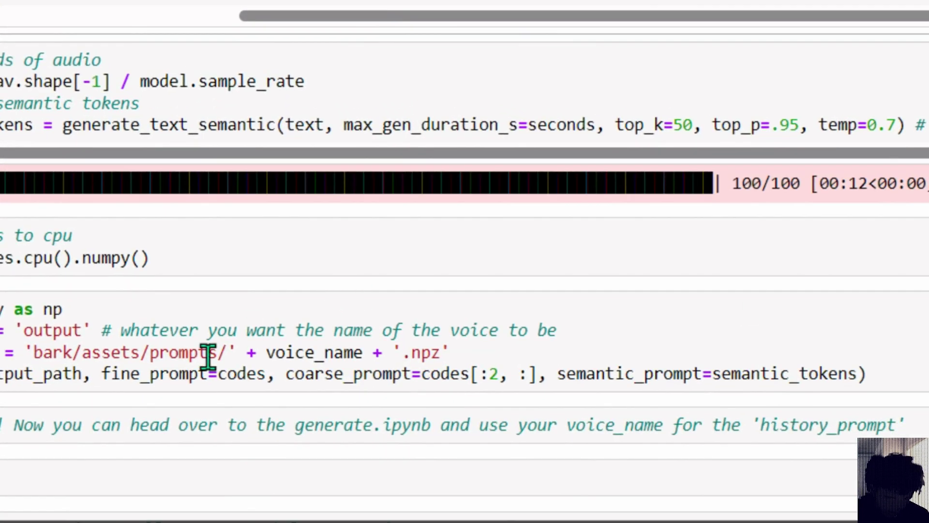
- Replace bark/assets/prompts/ in the save cell with the bark_tts voices folder path
left_click(228, 430)
left_click_drag(224, 352, 34, 352)
key("ctrl+v")
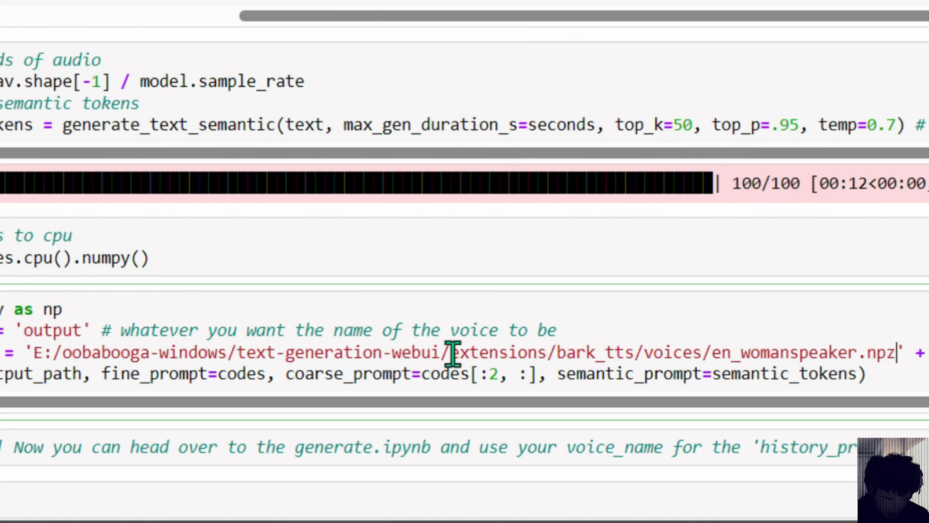
left_click_drag(897, 349, 713, 352)
key("ctrl+c")
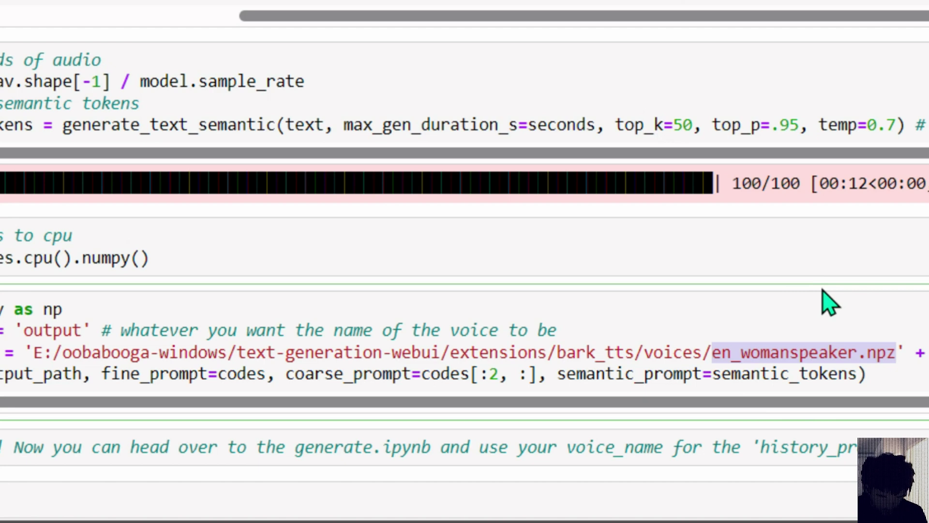
key("BackSpace")
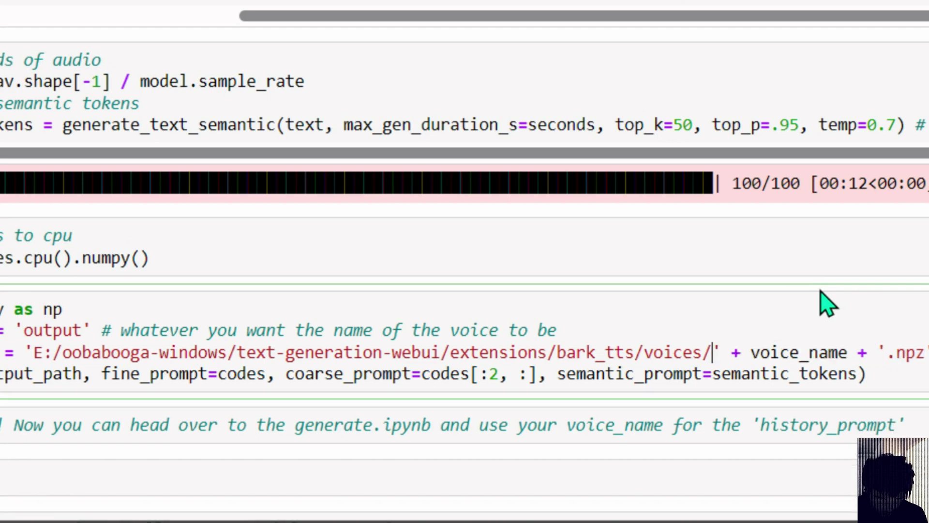
- Change voice_name from 'output' to 'en_womanspeaker'
left_click_drag(81, 327, 25, 328)
key("ctrl+v")
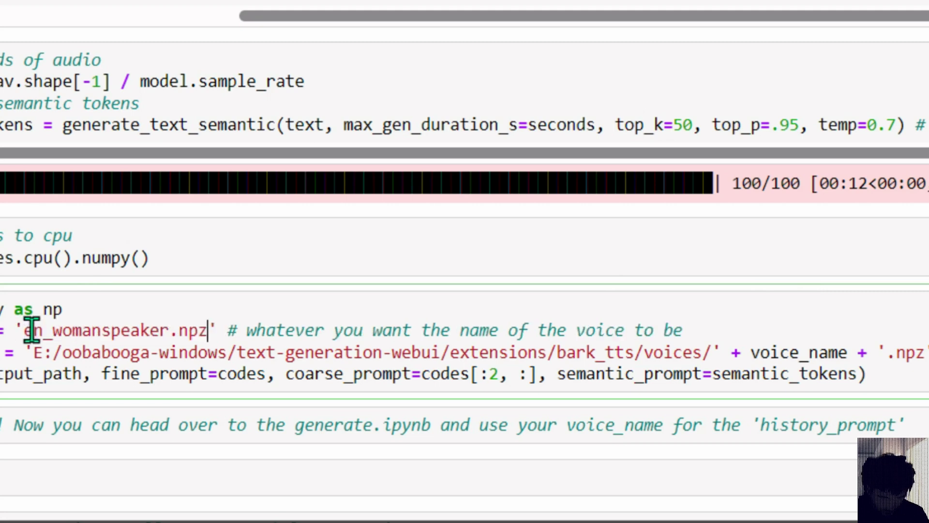
key("BackSpace")
key("BackSpace")
key("BackSpace")
key("BackSpace")
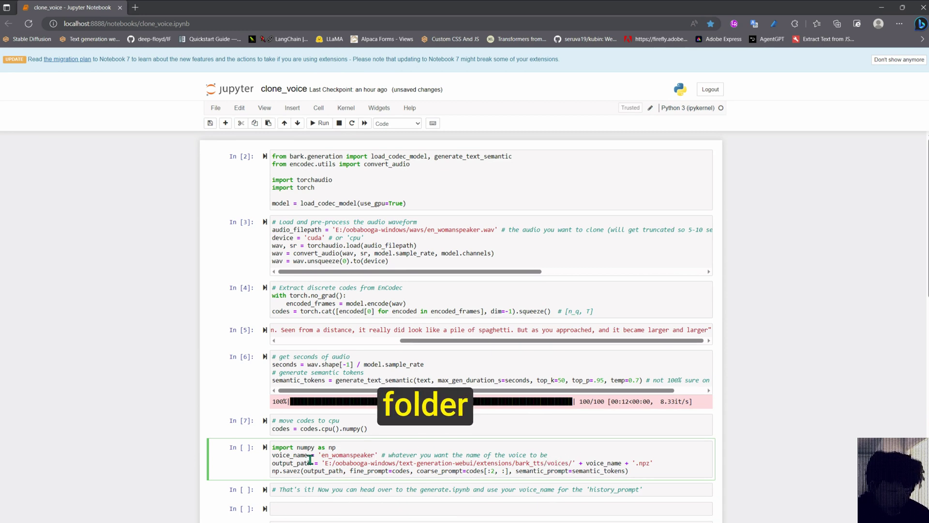
- Run the save cell for the voice prompt and bring File Explorer forward
left_click(265, 448)
scroll(389, 431, "down", 3)
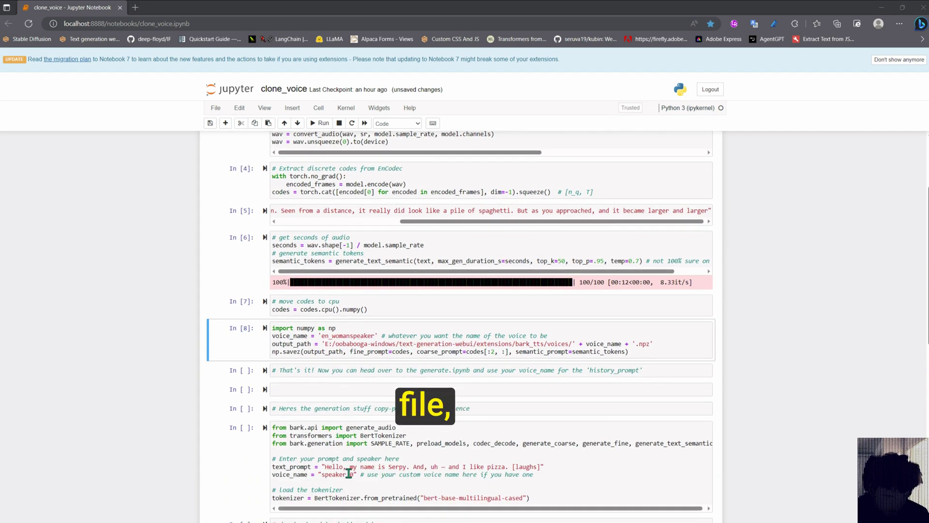
key("super")
mouse_move(145, 517)
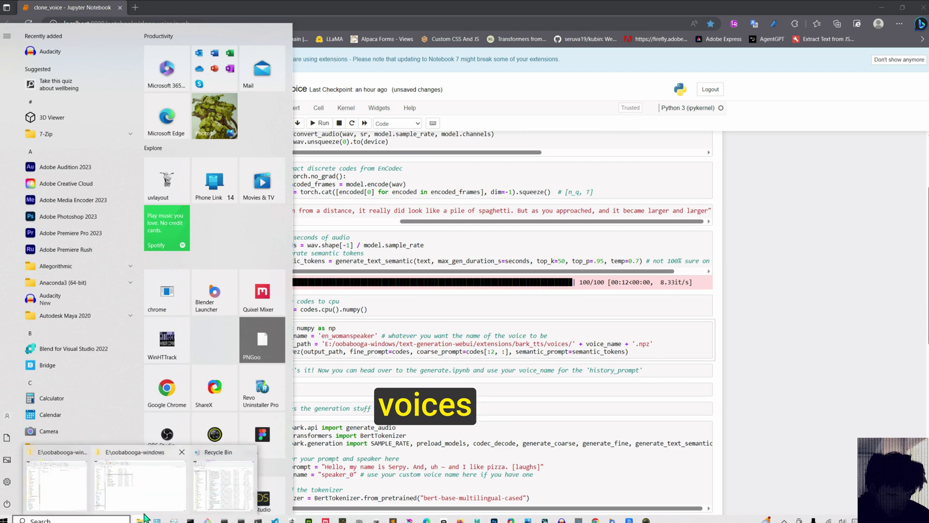
left_click(95, 486)
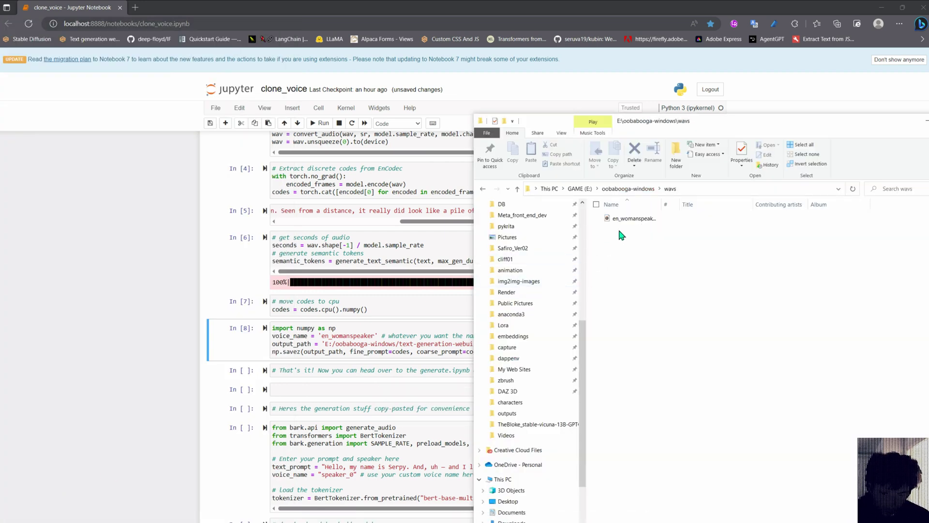
- Browse to text-generation-webui > extensions > bark_tts > voices, confirm en_womanspeaker.npz, then minimize Explorer
left_click(626, 189)
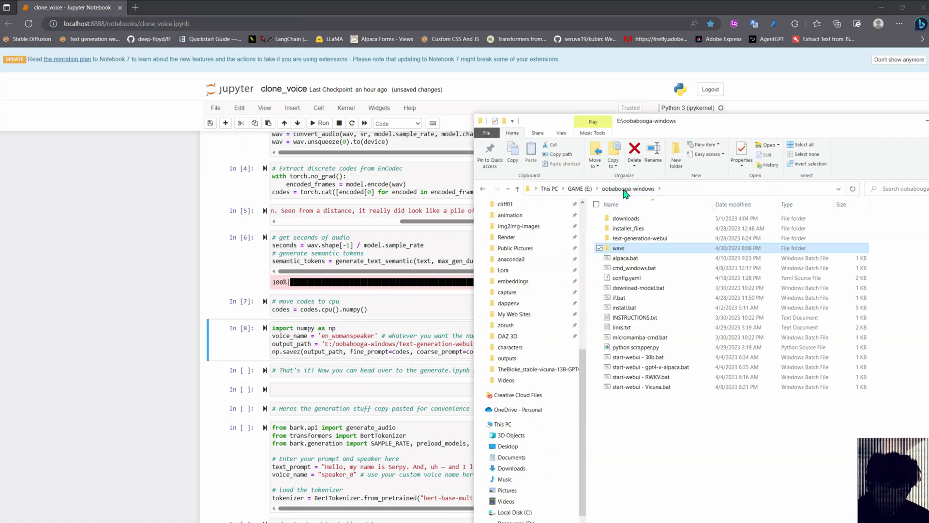
double_click(622, 239)
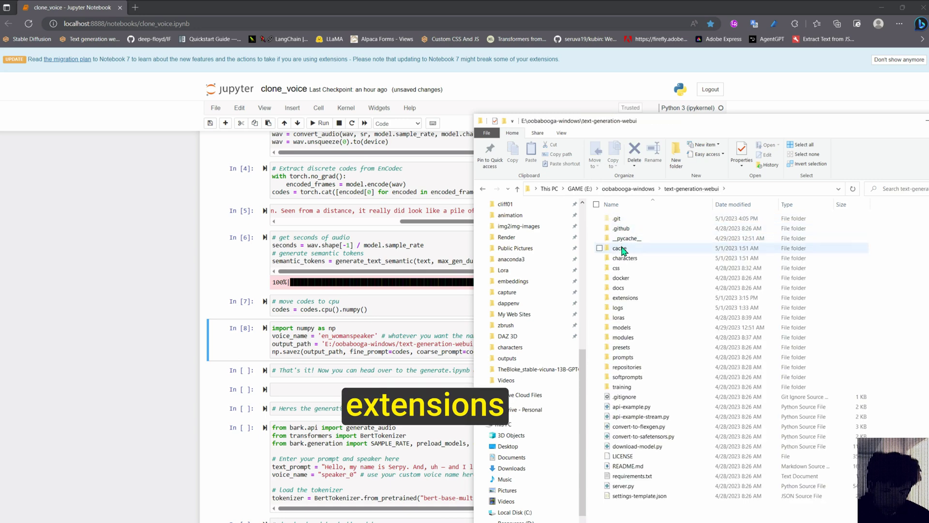
double_click(625, 297)
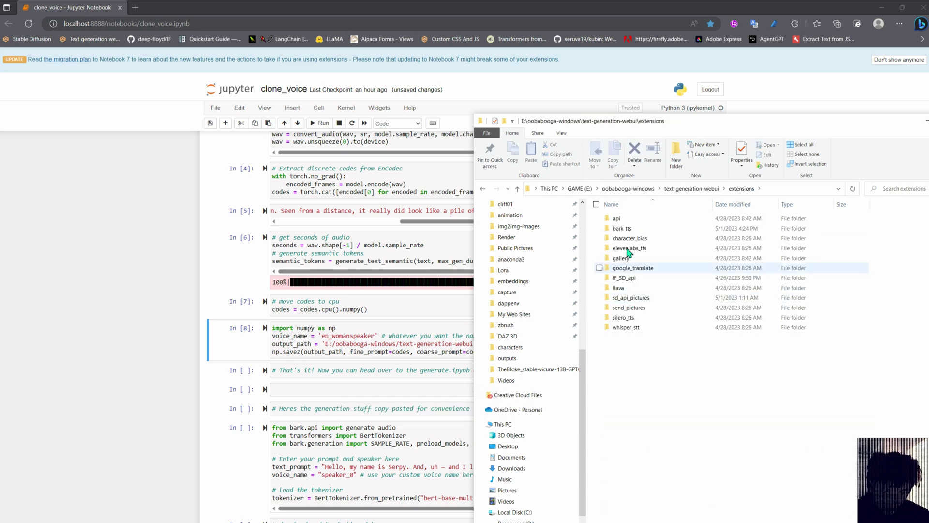
double_click(621, 228)
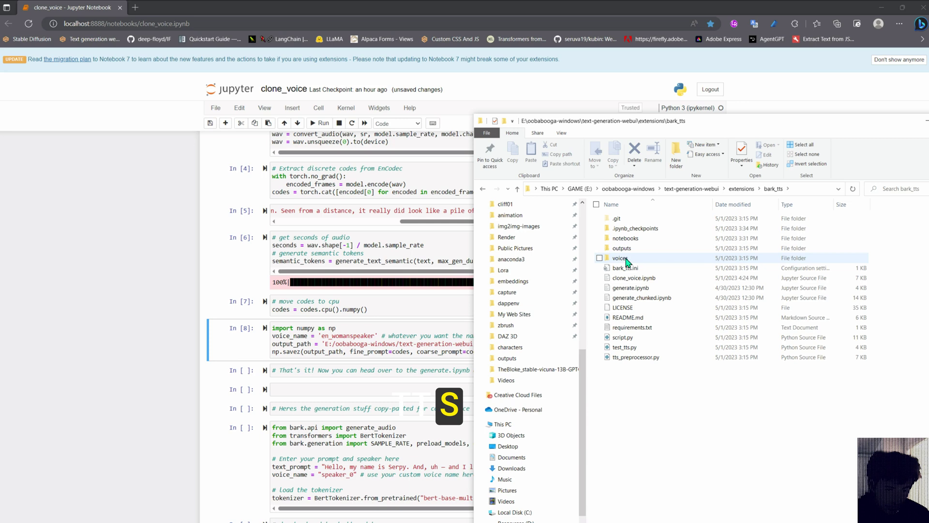
left_click(627, 259)
double_click(620, 258)
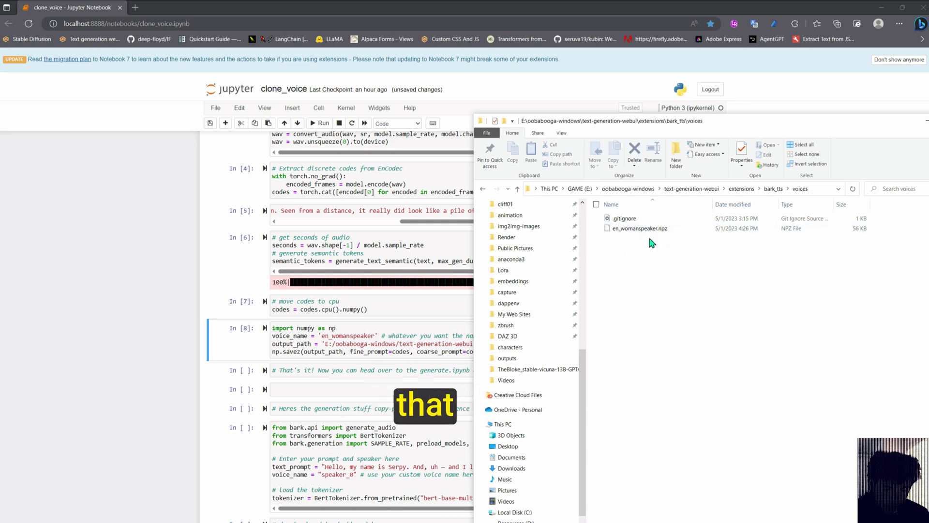
left_click_drag(742, 119, 608, 88)
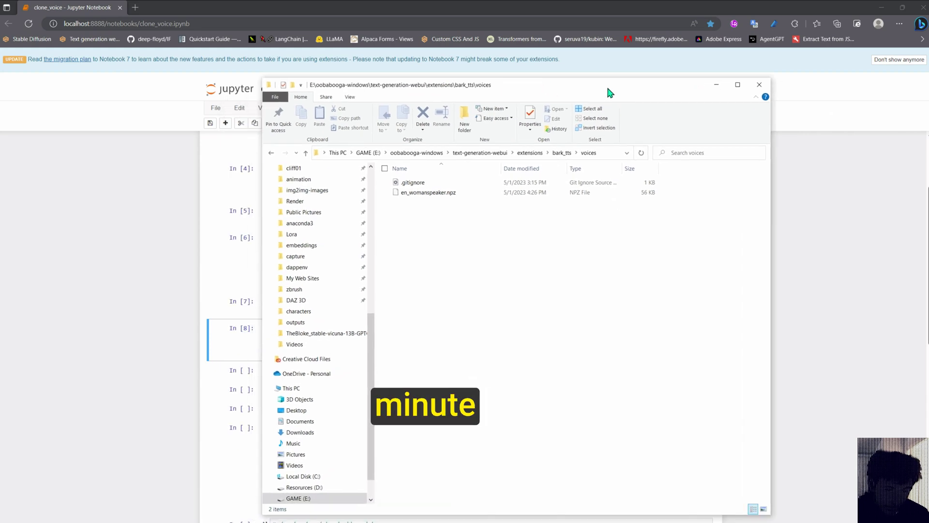
left_click(716, 86)
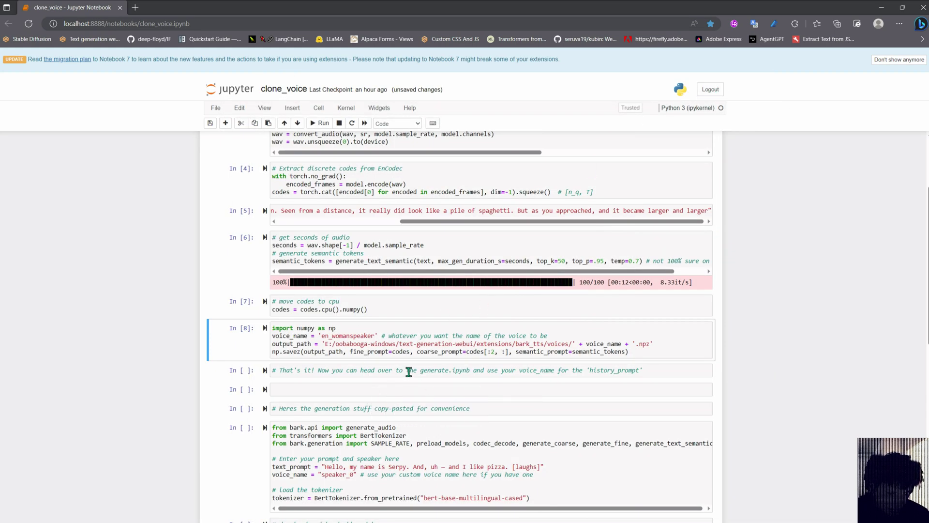
scroll(409, 372, "down", 2)
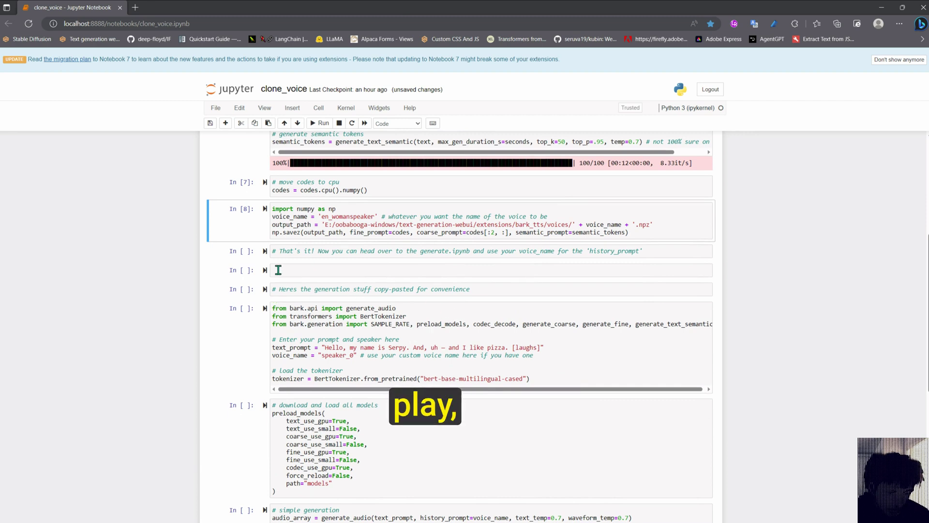
scroll(446, 313, "down", 1)
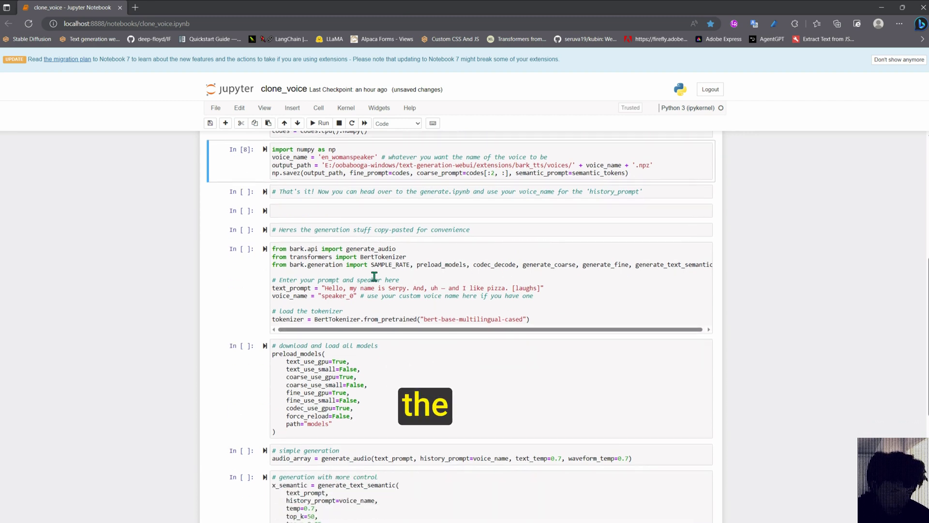
scroll(423, 289, "down", 1)
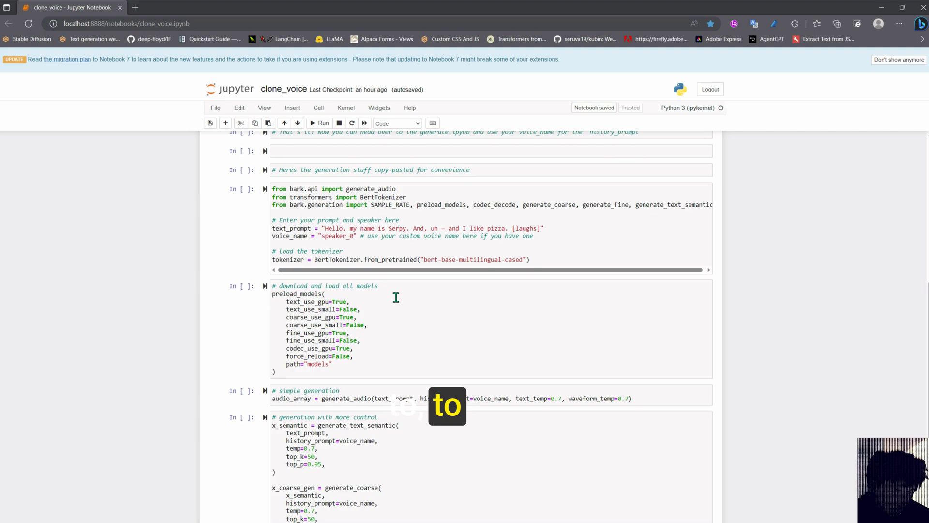
scroll(396, 297, "up", 1)
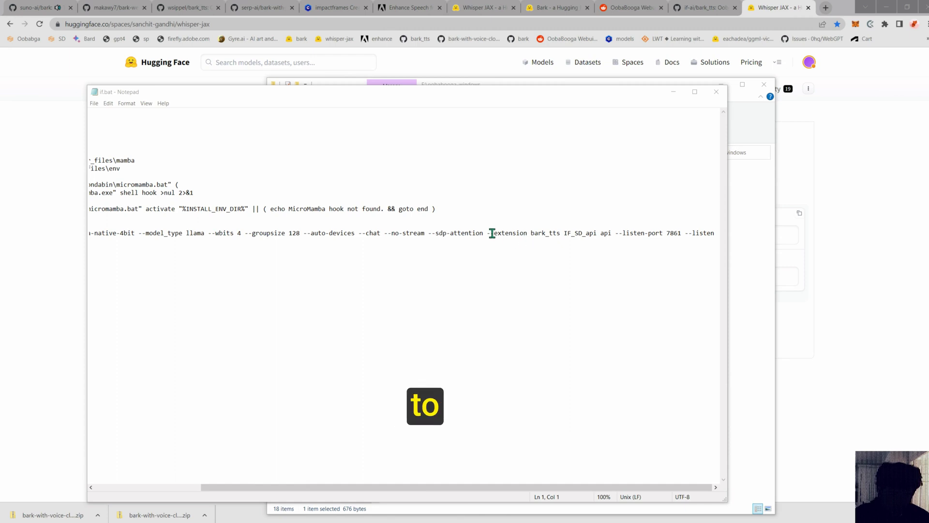
left_click_drag(560, 233, 514, 229)
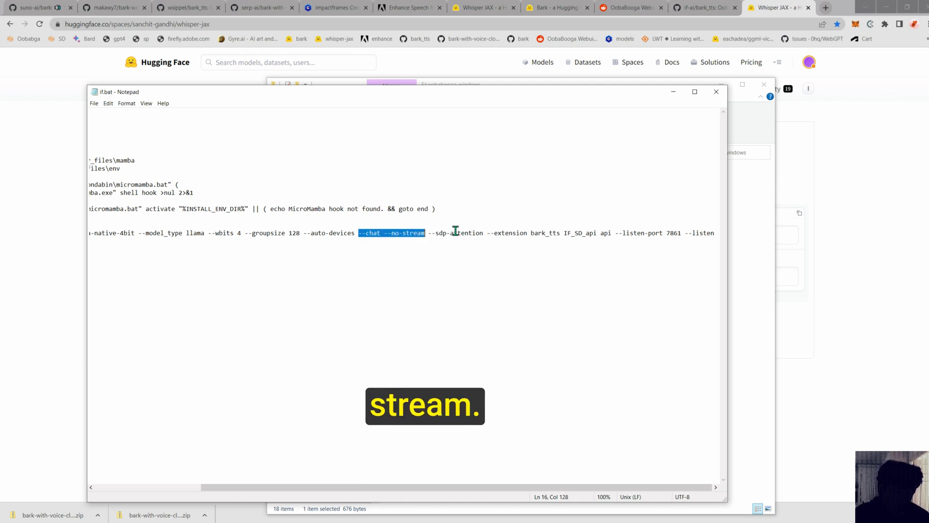
left_click_drag(427, 233, 468, 248)
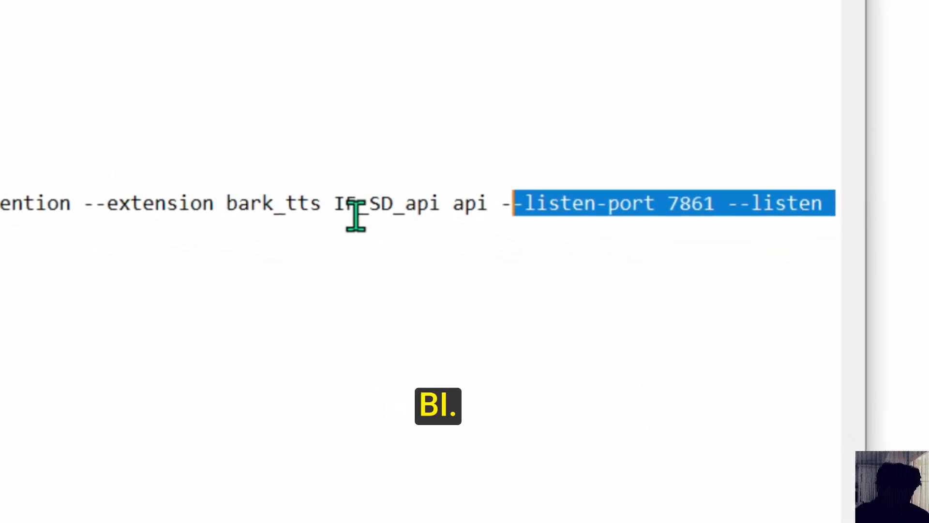
left_click_drag(485, 211, 527, 212)
left_click_drag(457, 193, 688, 192)
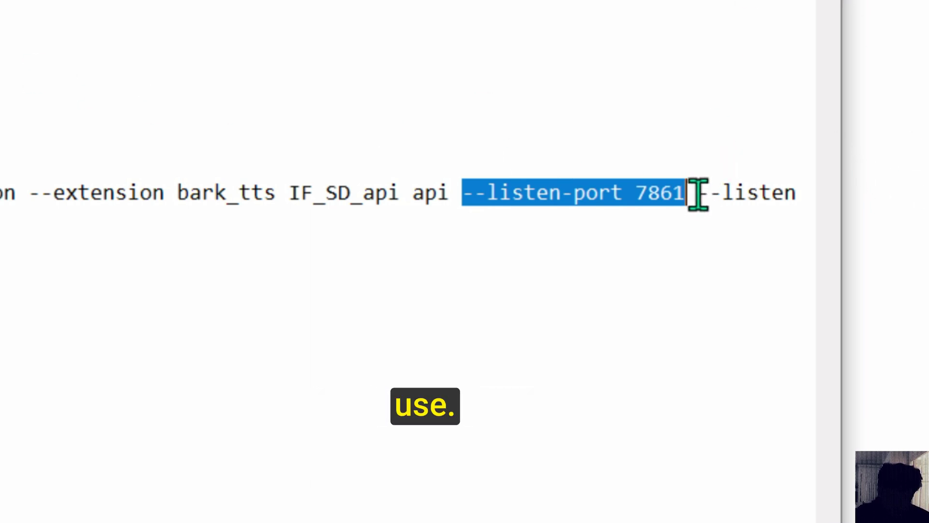
left_click_drag(697, 193, 796, 194)
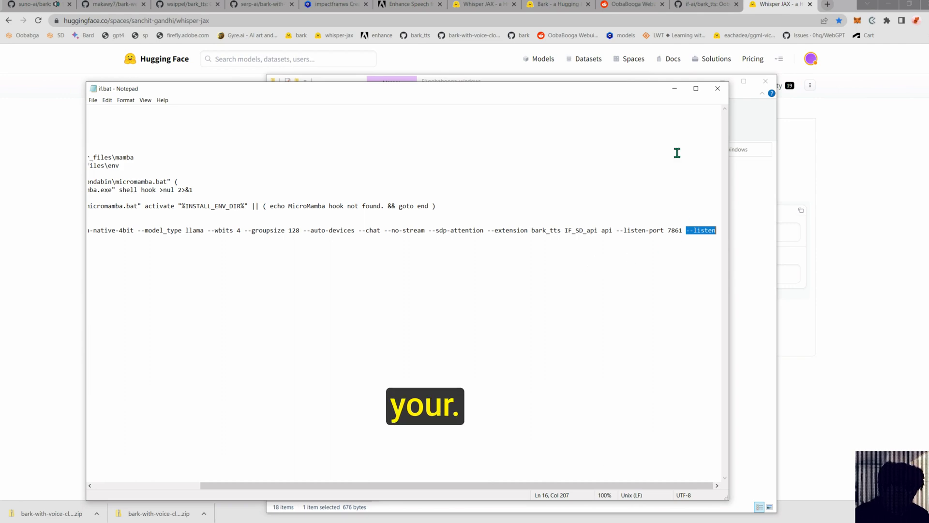
- Close if.bat, open PowerShell in the oobabooga-windows folder and run ./if
left_click(718, 90)
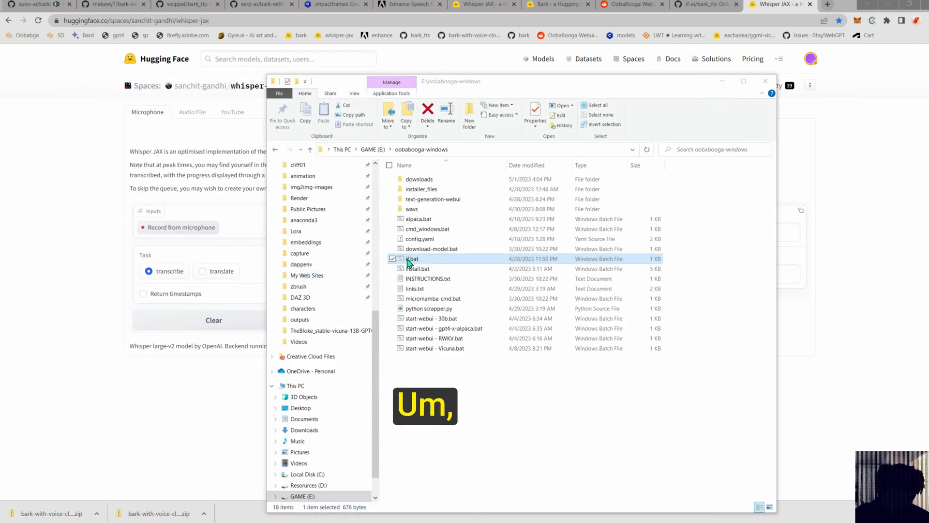
left_click(401, 381)
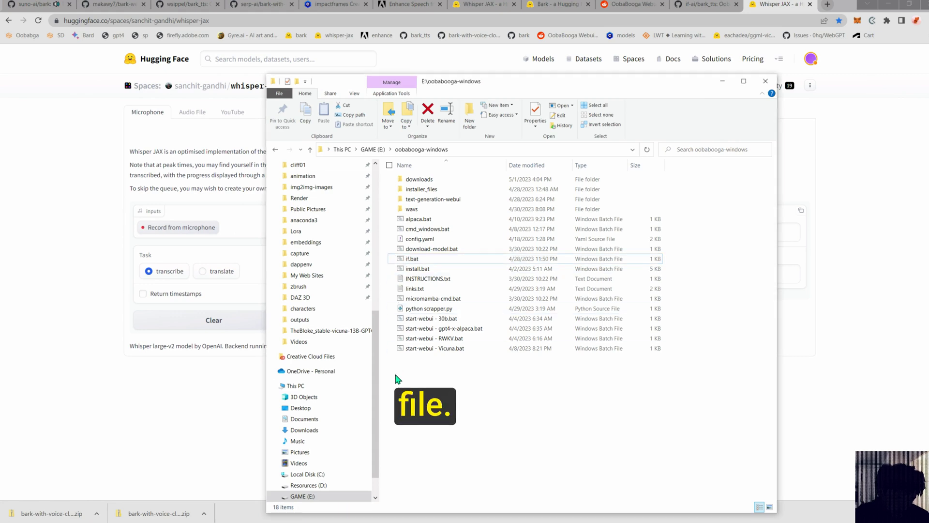
right_click(398, 379)
left_click(492, 408)
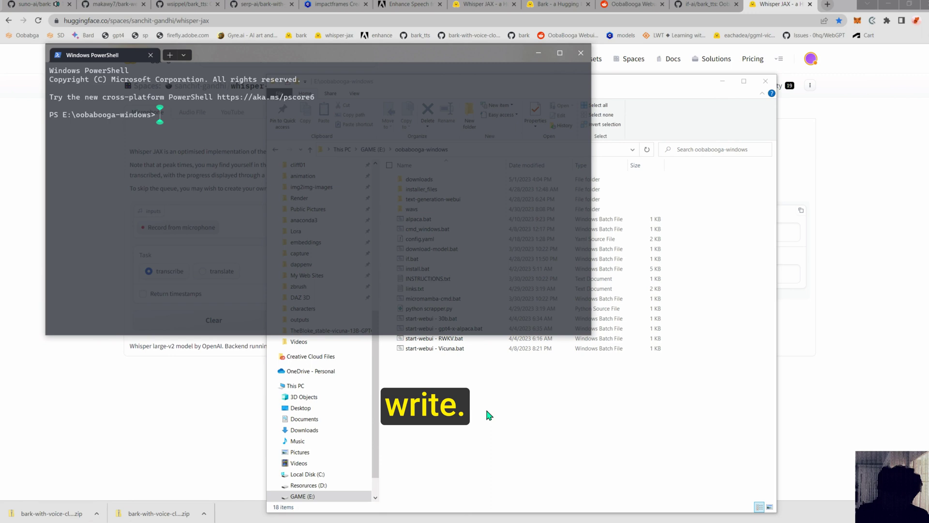
type("./if")
key("Return")
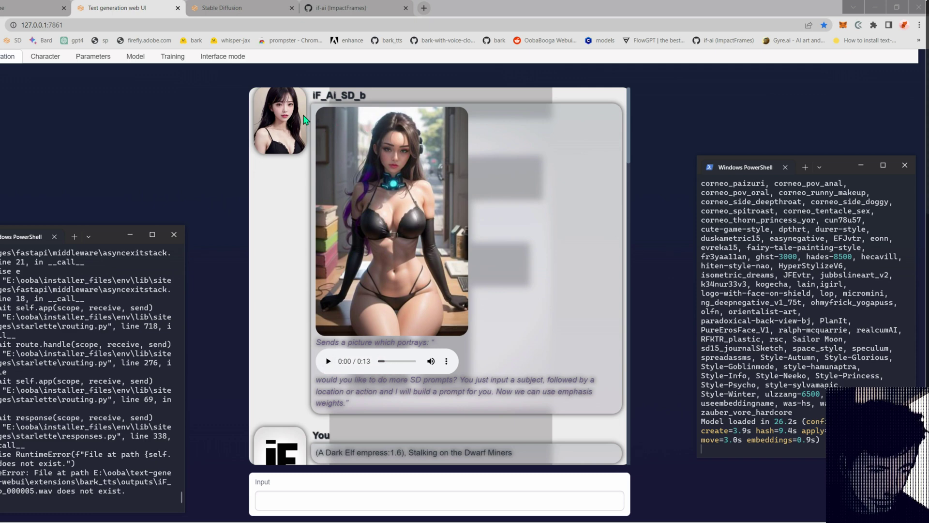
- Play the 13-second spoken reply, then scroll down to the Bark TTS settings
left_click(329, 362)
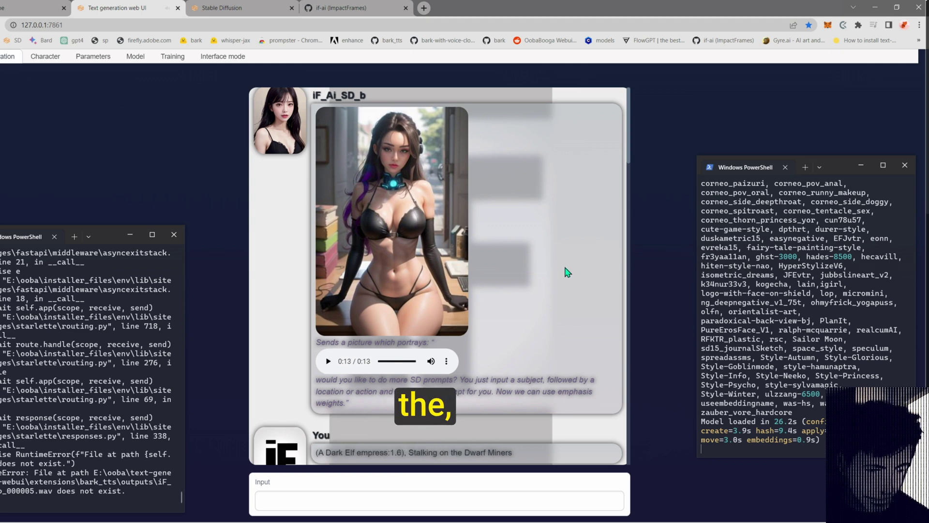
scroll(536, 292, "down", 10)
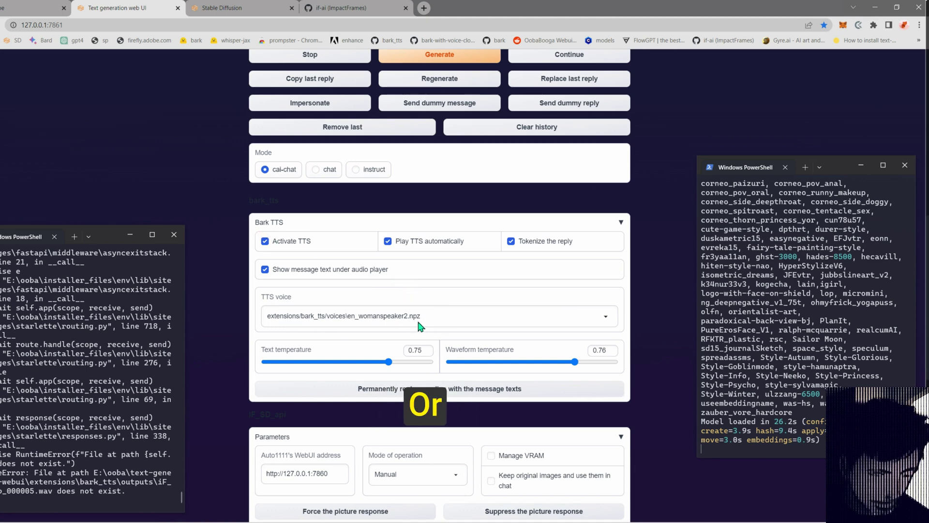
- Paste the Dark Elf empress prompt, replacing 'Stalking on the Dwarf Miners' with 'on an enchanted forest'
scroll(637, 304, "up", 2)
scroll(637, 299, "up", 10)
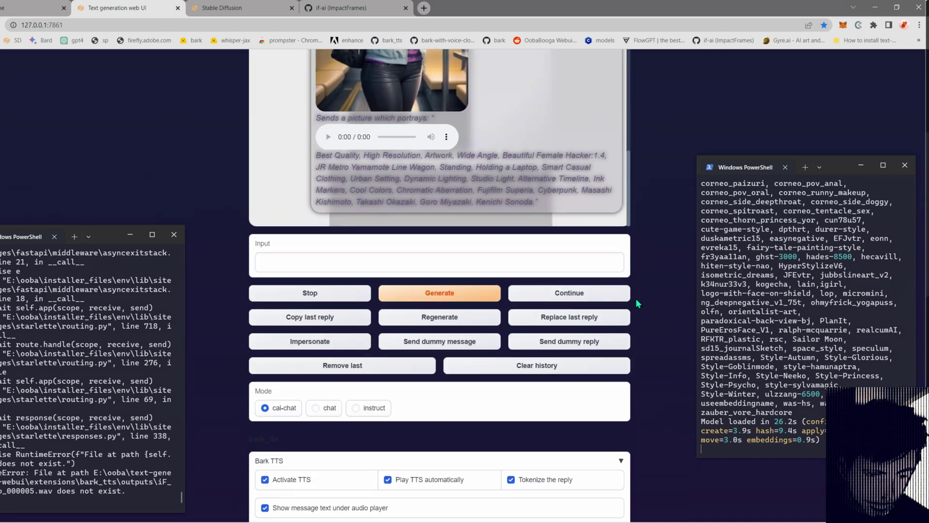
scroll(632, 292, "down", 6)
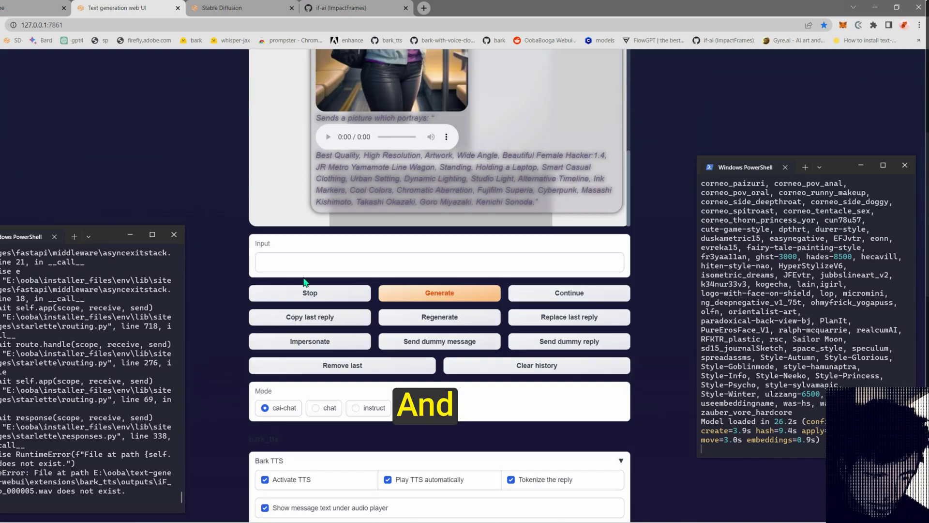
right_click(307, 258)
left_click(340, 338)
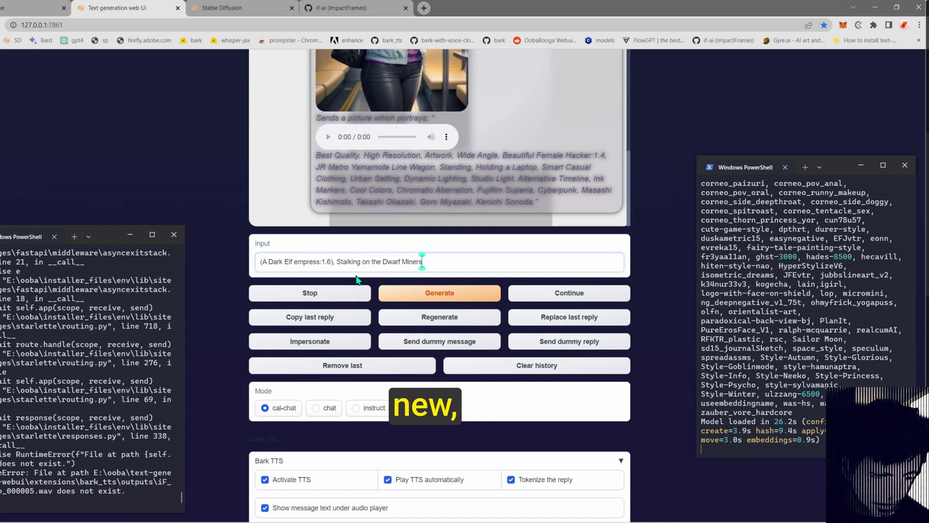
left_click_drag(337, 262, 491, 260)
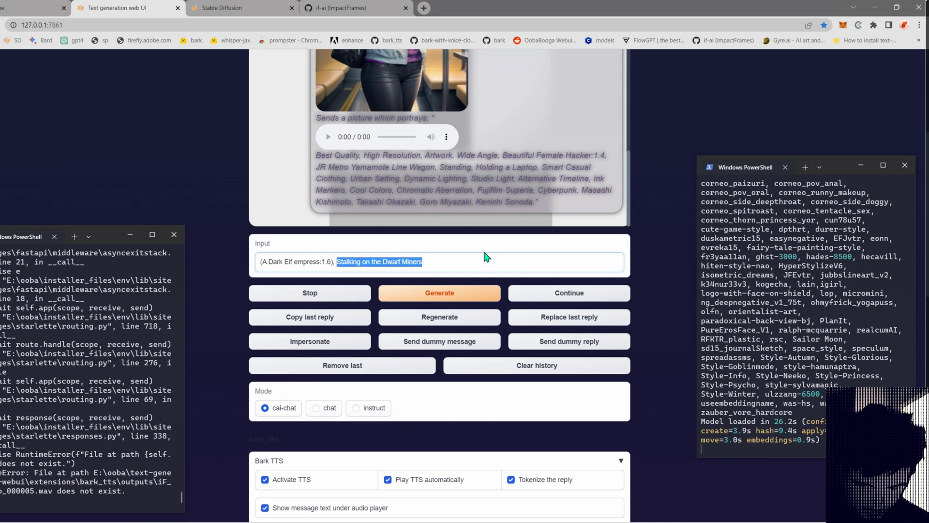
type("on an enchanted forest")
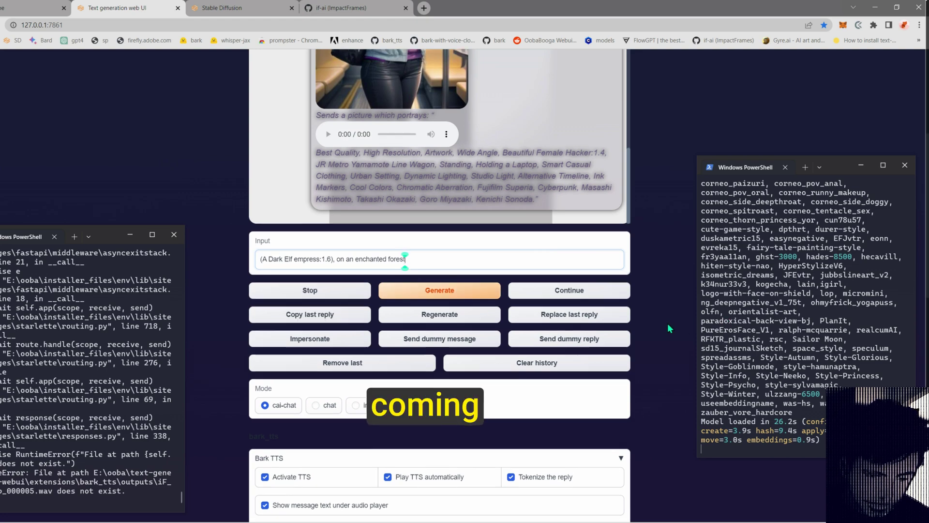
- Expand the picture generation parameters and connect to the Stable Diffusion API address
scroll(667, 327, "down", 15)
scroll(659, 324, "up", 5)
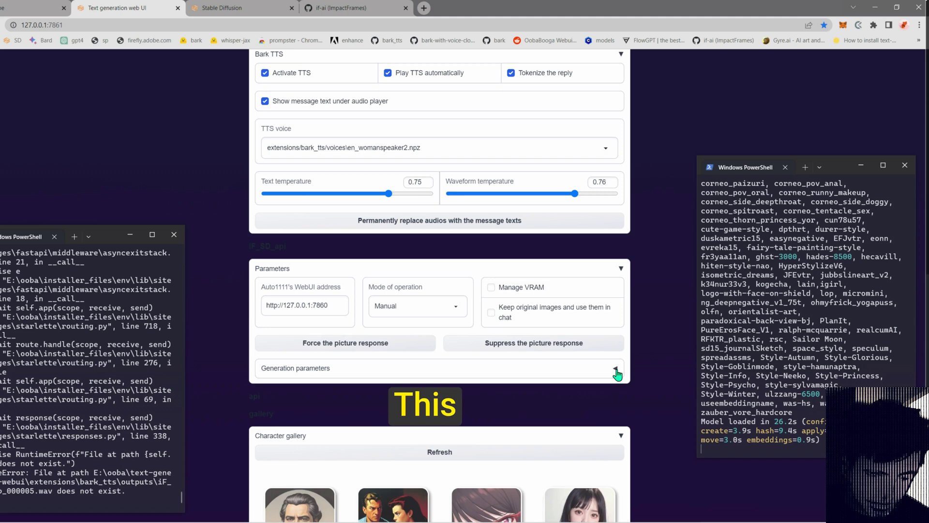
left_click(616, 368)
scroll(642, 334, "down", 9)
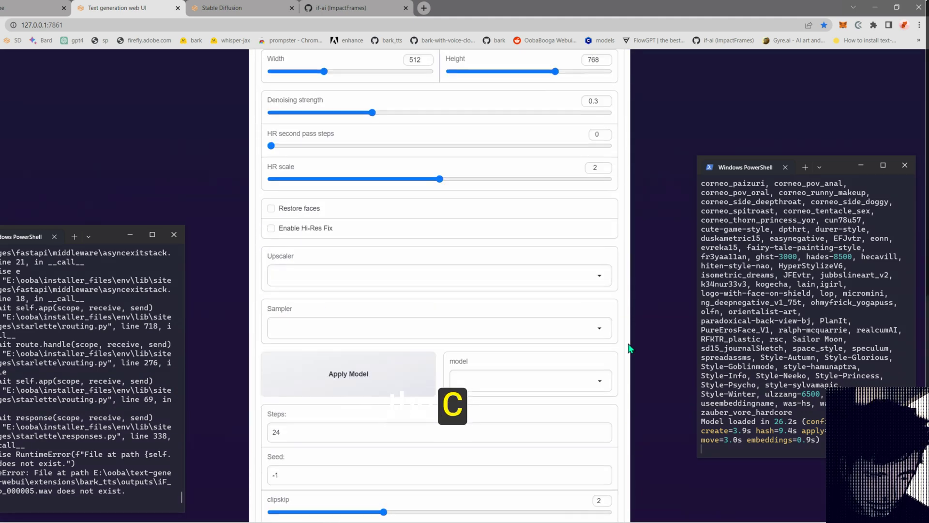
scroll(630, 348, "down", 5)
scroll(607, 327, "up", 4)
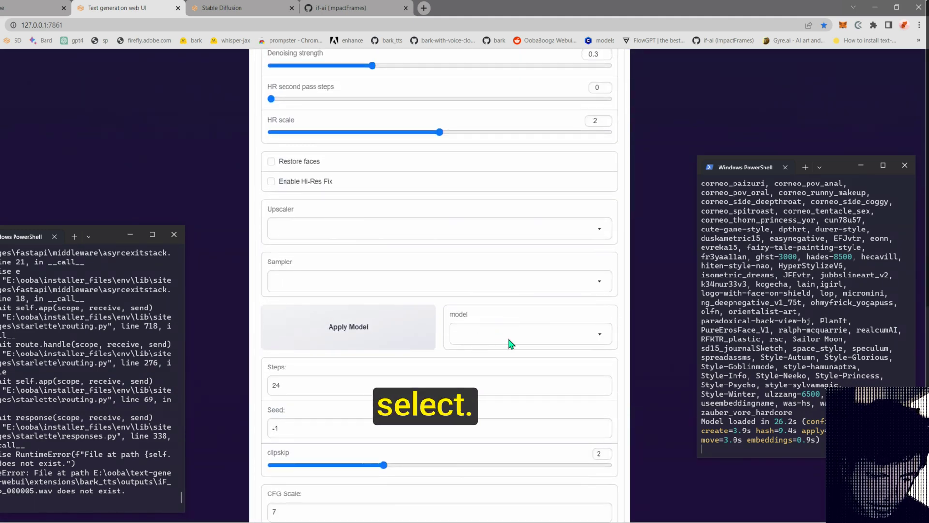
scroll(555, 330, "up", 5)
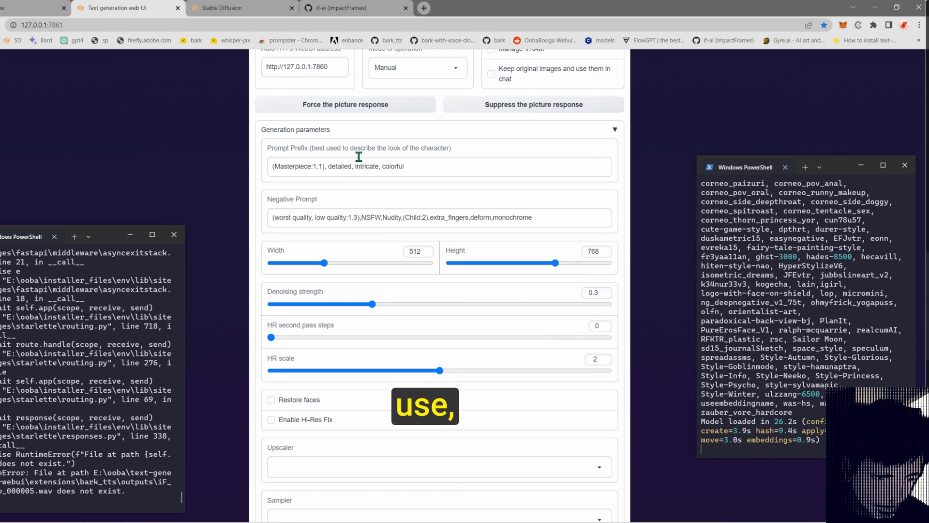
scroll(359, 157, "up", 2)
key("Return")
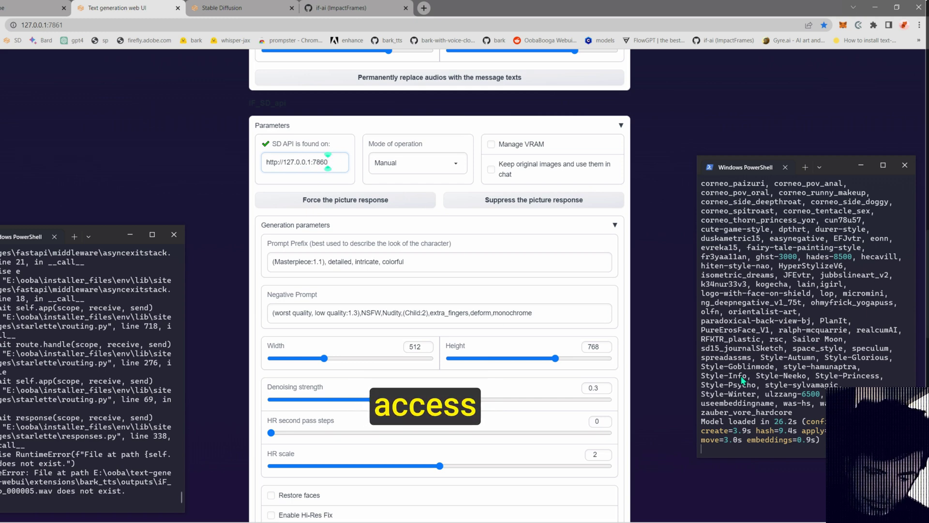
- Load the revAnimated_v122 checkpoint into Stable Diffusion
scroll(585, 298, "down", 8)
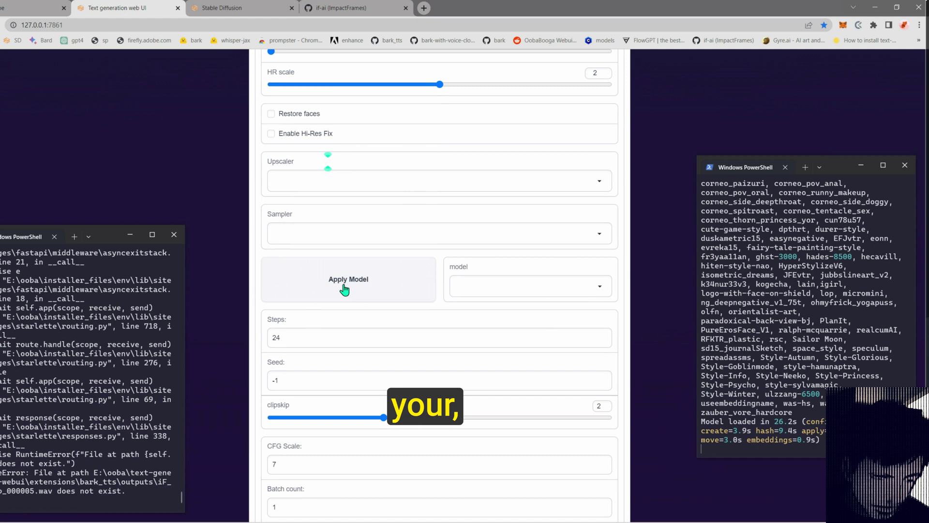
left_click(498, 294)
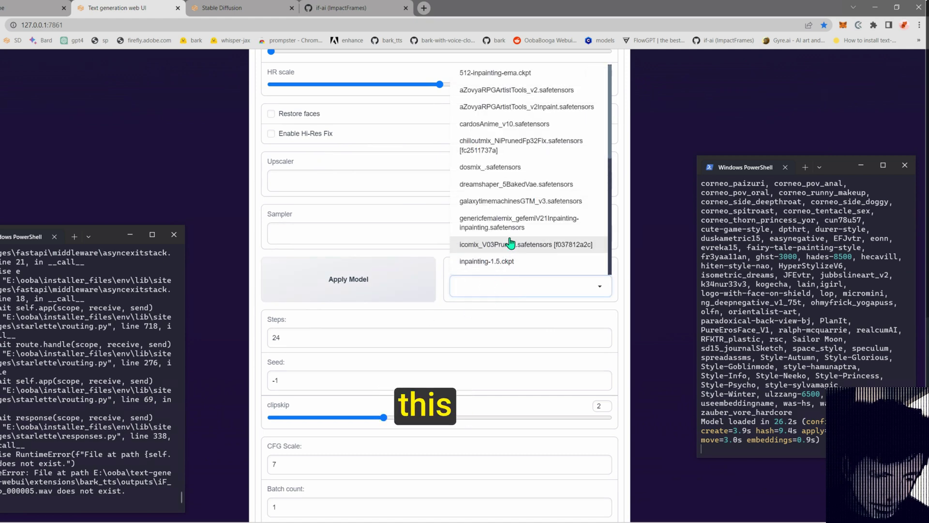
scroll(498, 208, "down", 5)
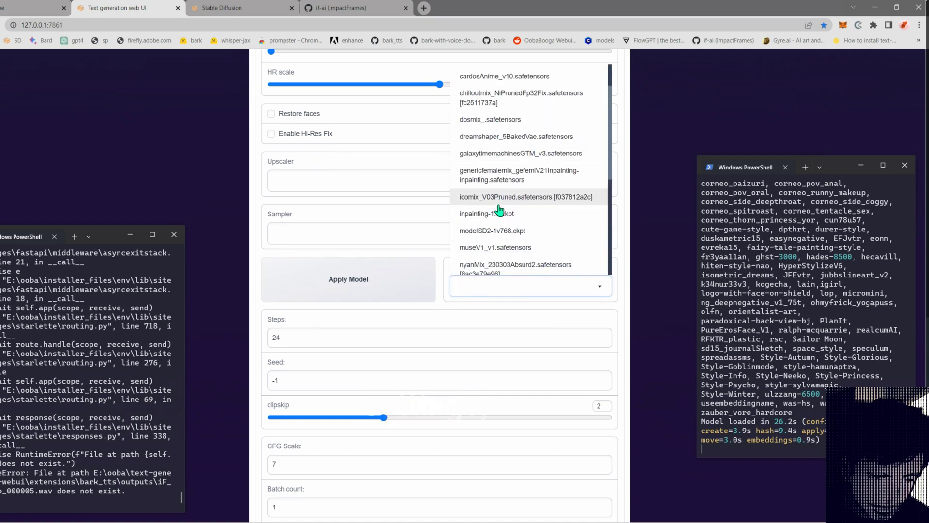
left_click(498, 248)
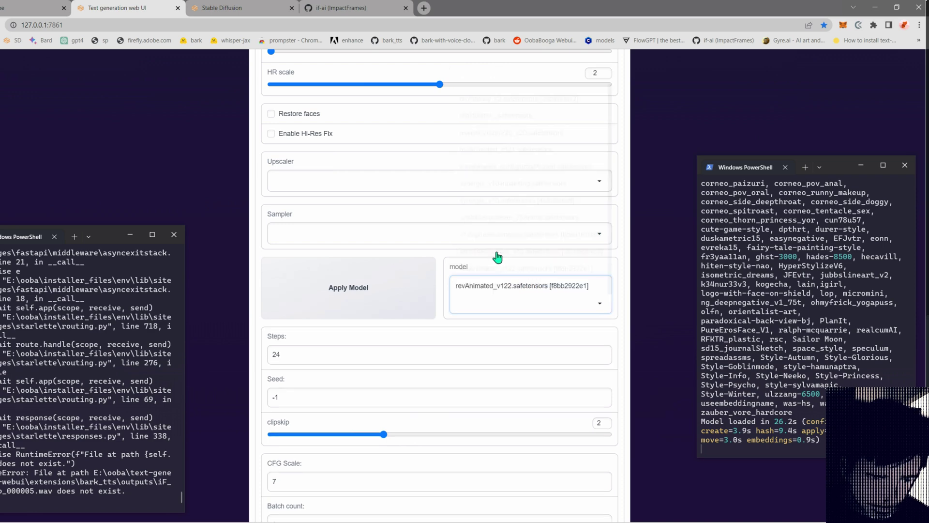
left_click(354, 297)
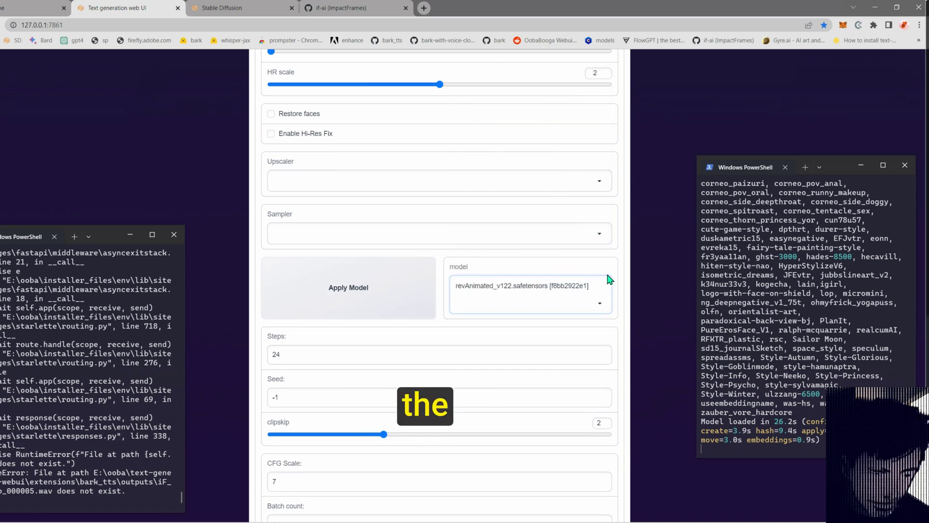
scroll(643, 290, "up", 1)
scroll(644, 291, "up", 2)
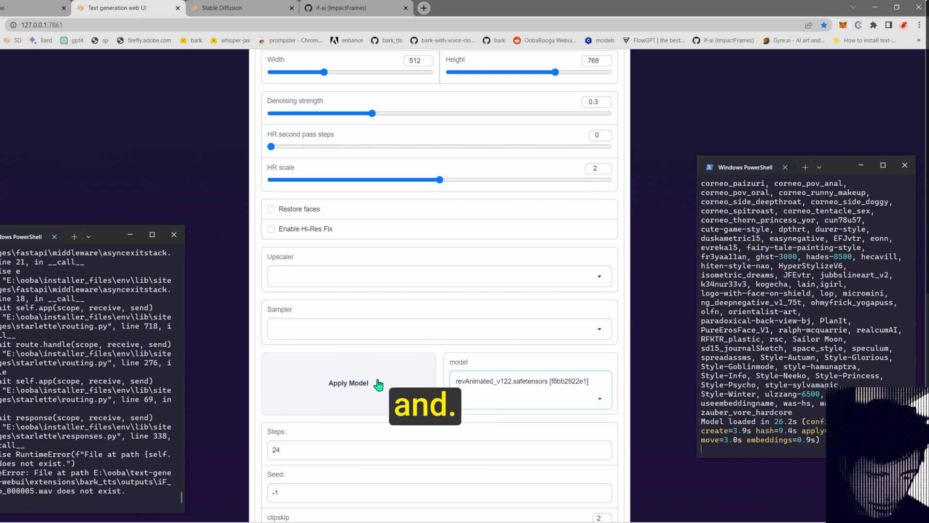
- Use the DPM++ SDE Karras sampler and the 4x_NMKD-Superscale-SP_178000_G upscaler
left_click(385, 329)
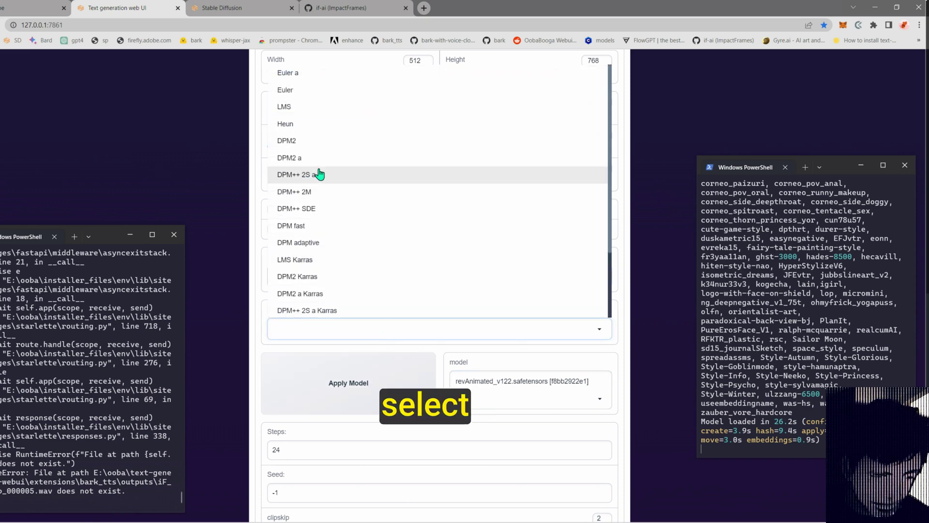
left_click(329, 279)
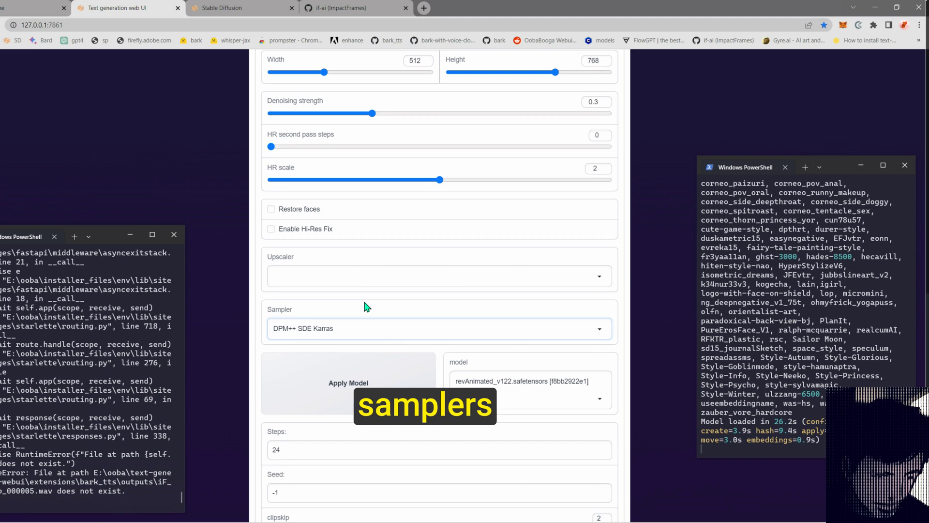
left_click(367, 276)
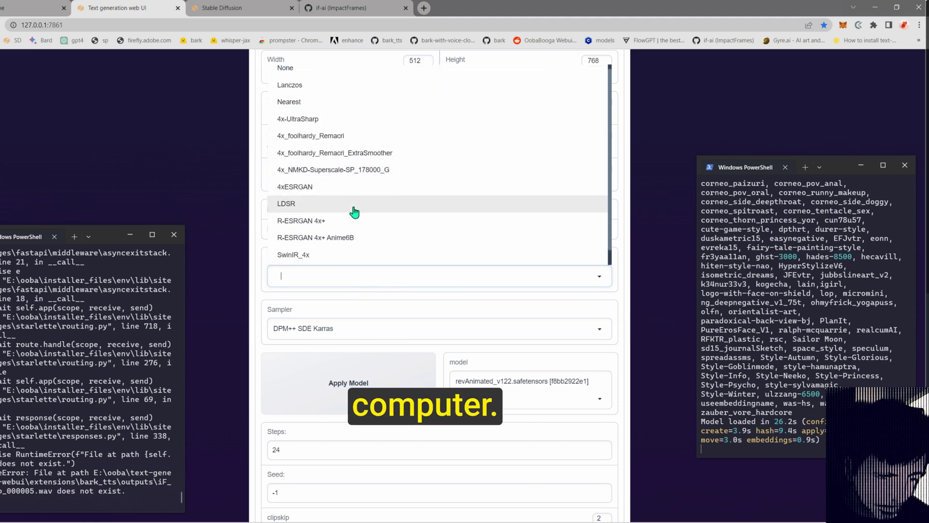
scroll(350, 220, "down", 1)
scroll(340, 242, "up", 1)
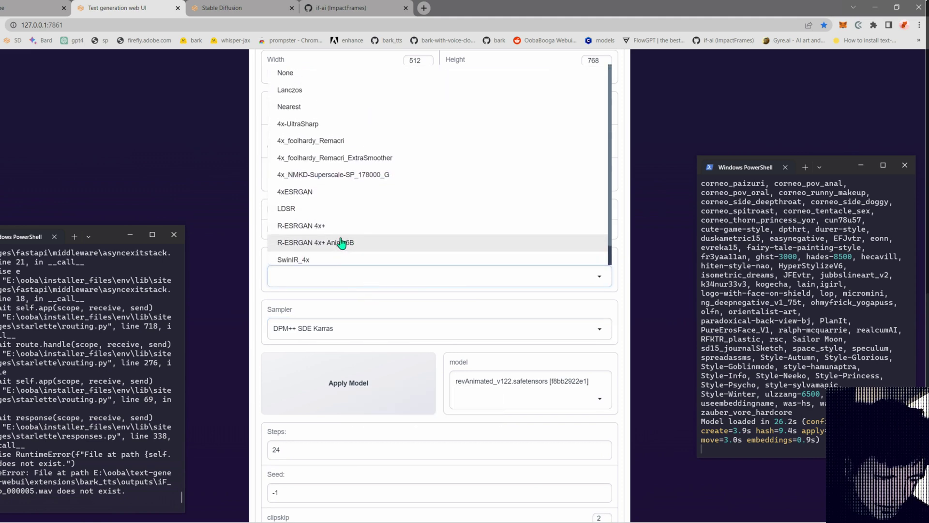
left_click(340, 174)
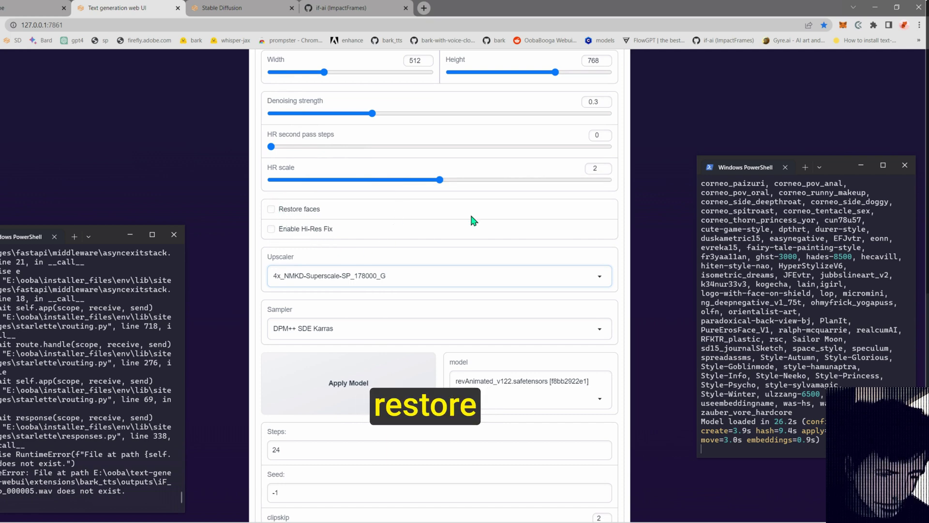
- Set HR scale to 1.5 and denoising strength to 0.25, leaving height at 768
mouse_move(439, 179)
left_mouse_down()
mouse_move(384, 180)
mouse_move(439, 180)
left_mouse_up()
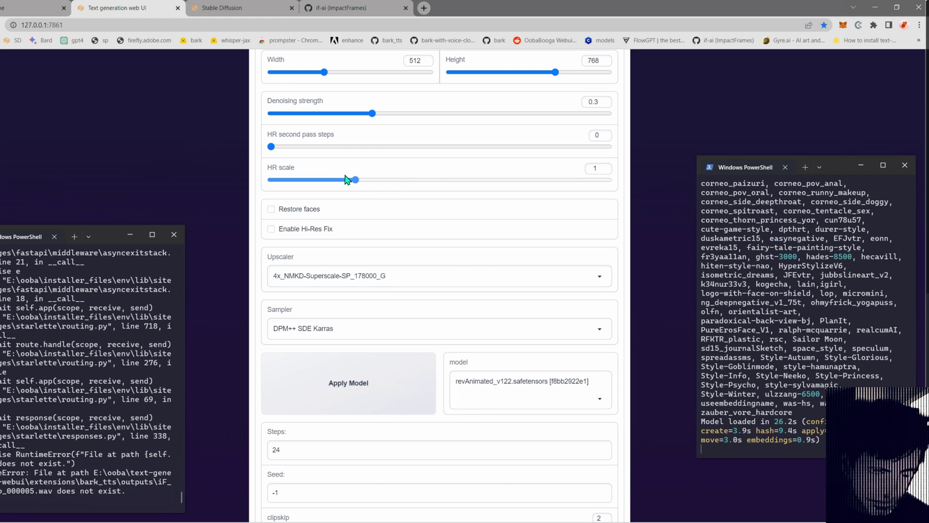
left_click_drag(347, 179, 398, 180)
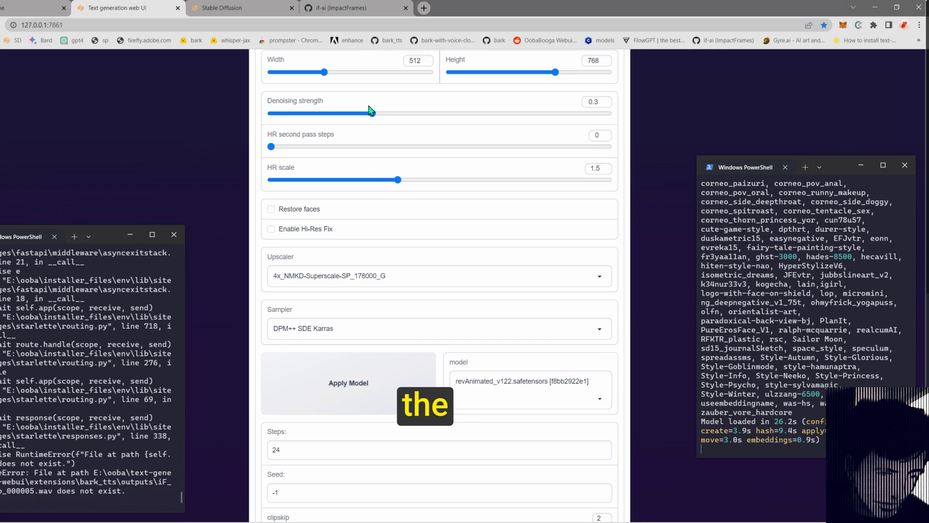
left_click_drag(372, 114, 358, 124)
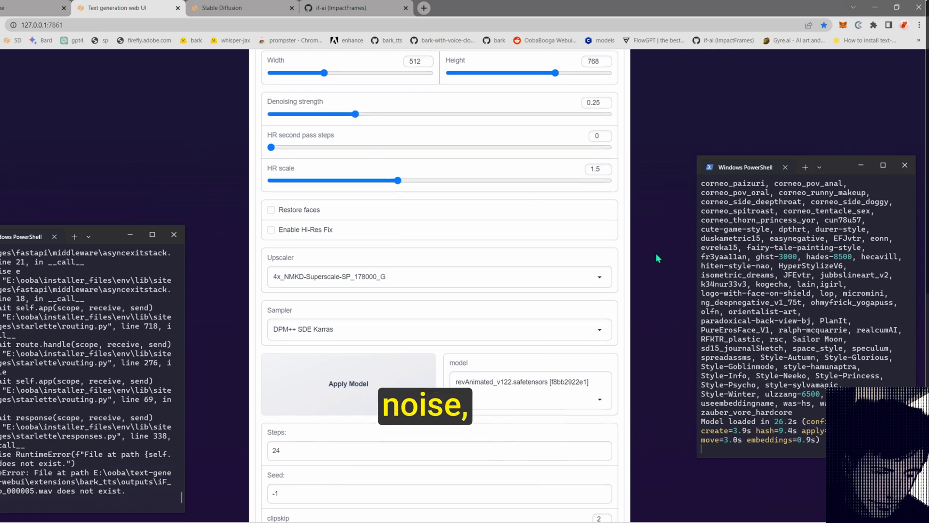
scroll(474, 166, "up", 2)
left_click_drag(556, 173, 582, 172)
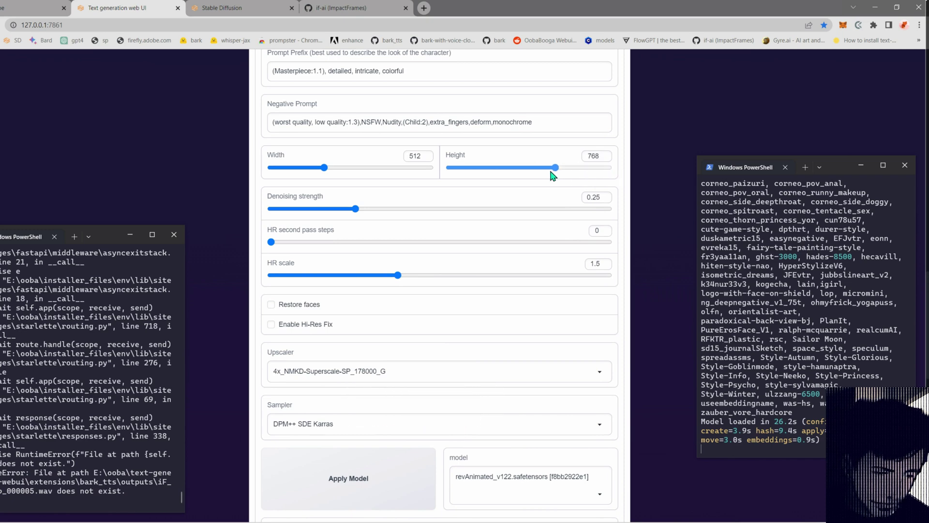
left_click_drag(570, 172, 561, 171)
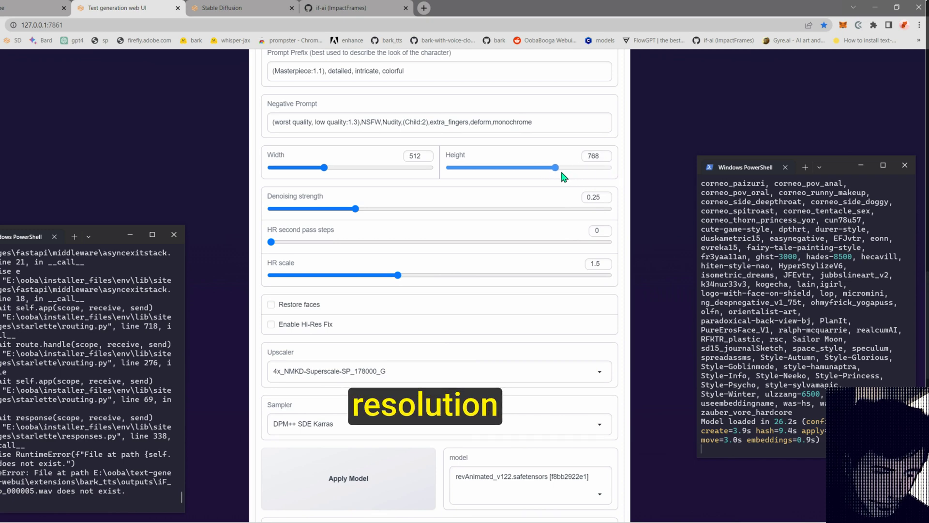
- Apply the model so Stable Diffusion reloads revAnimated_v122 with these settings
scroll(689, 359, "down", 4)
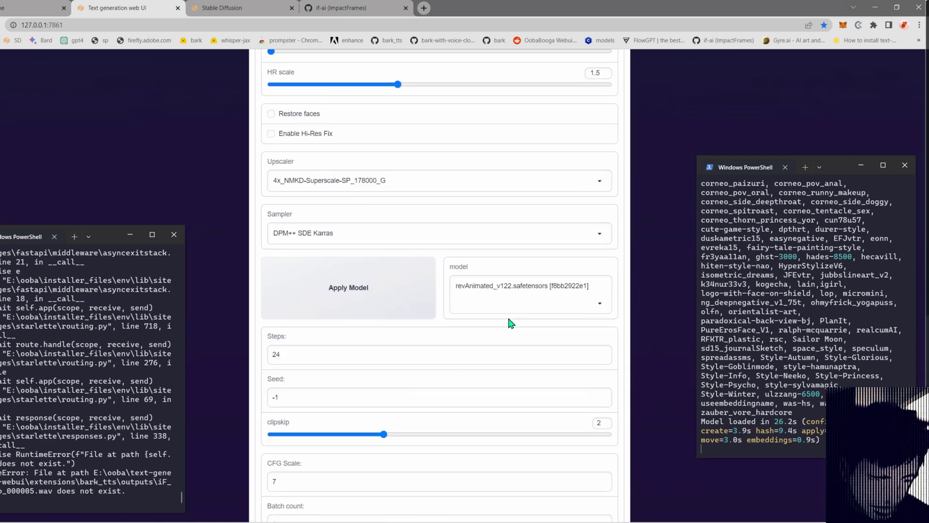
left_click(349, 308)
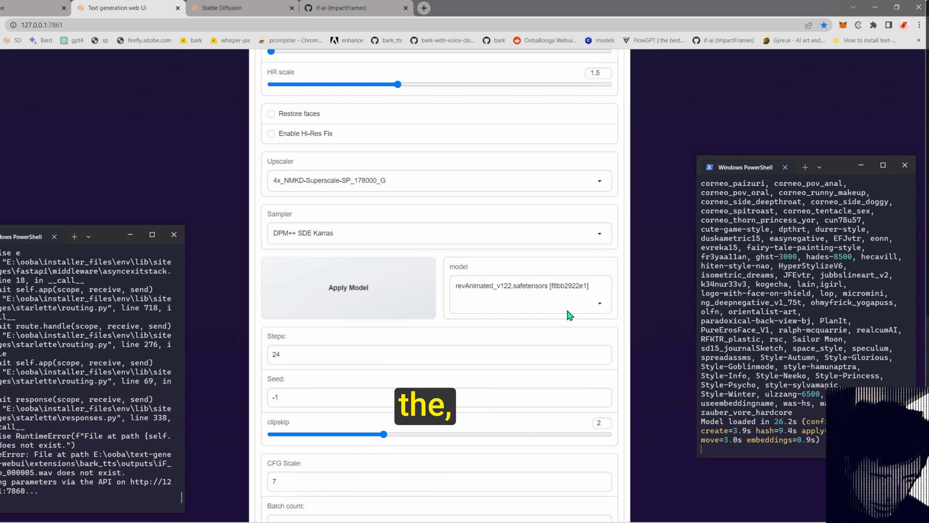
left_click_drag(116, 237, 135, 147)
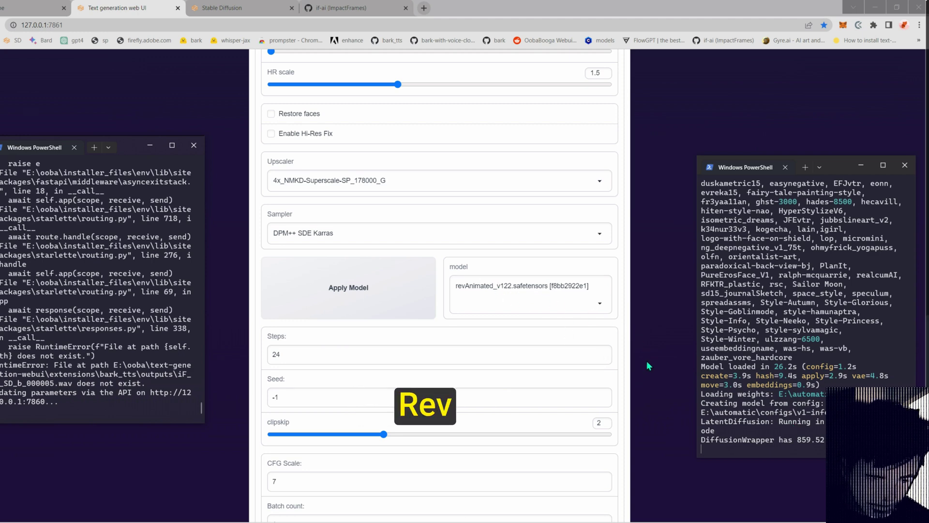
- Send '(A Dark Elf empress:1.6), on an enchanted forest' to the character
scroll(450, 225, "up", 15)
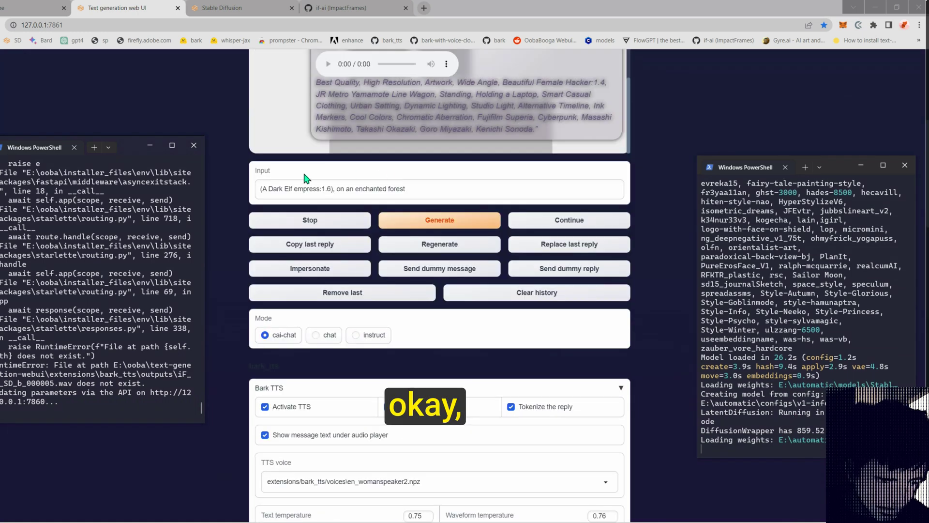
left_click(415, 189)
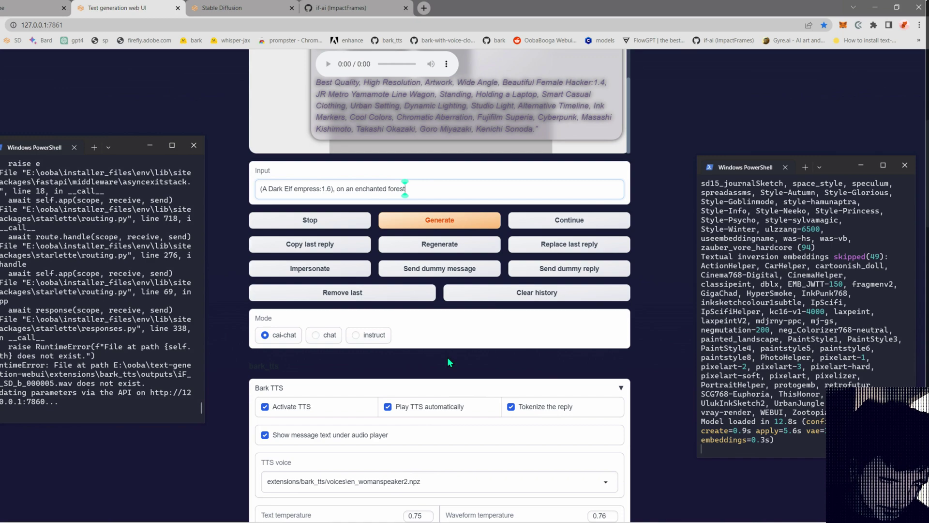
scroll(448, 359, "down", 4)
scroll(350, 352, "down", 3)
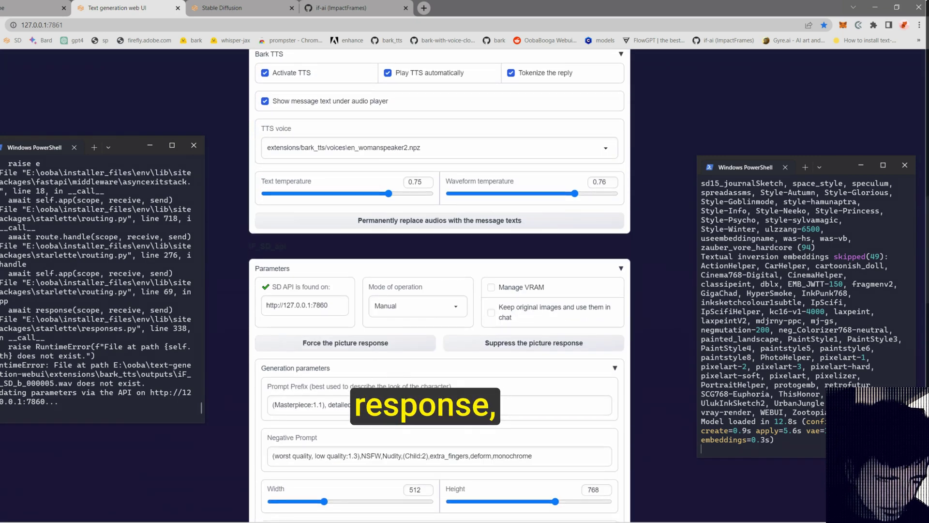
scroll(445, 271, "up", 5)
scroll(411, 242, "up", 4)
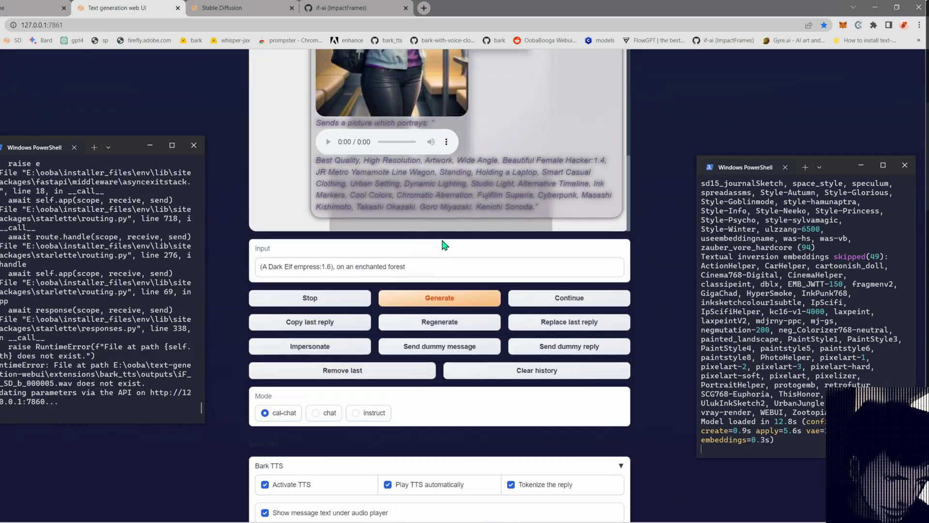
left_click(421, 283)
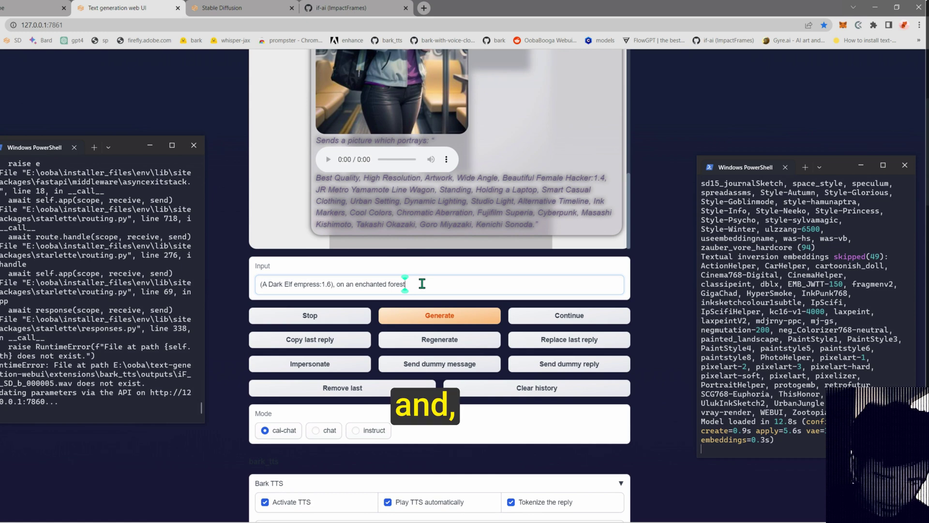
key("Return")
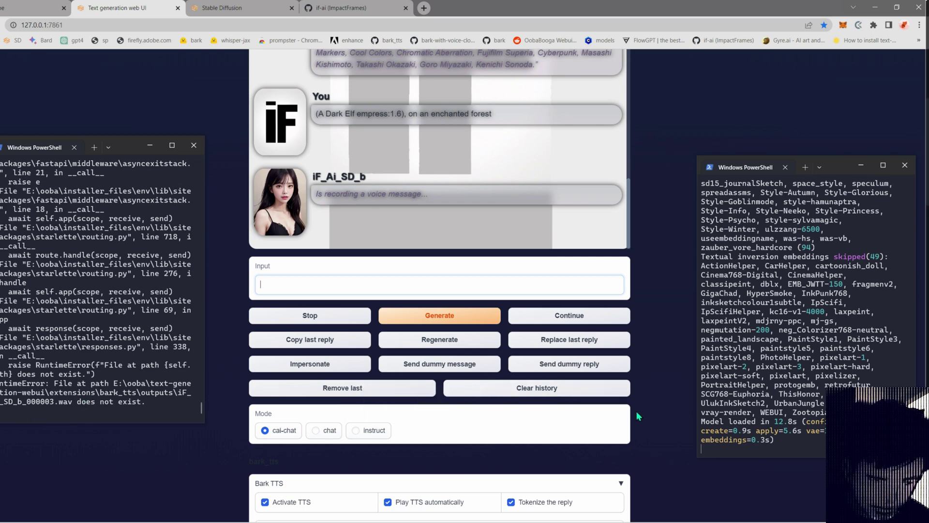
- Scroll back to the Dark Elf empress chat, then switch to the if-ai GitHub tab
scroll(636, 411, "down", 5)
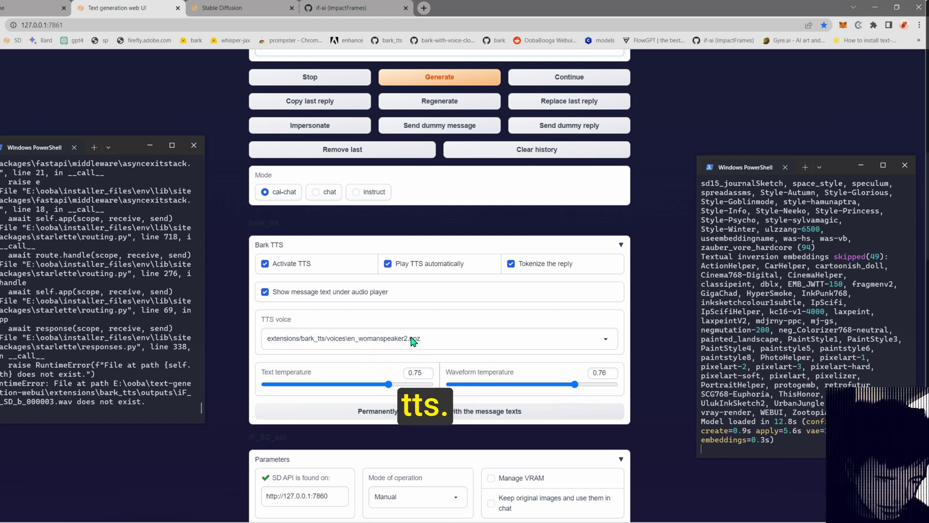
scroll(632, 374, "up", 7)
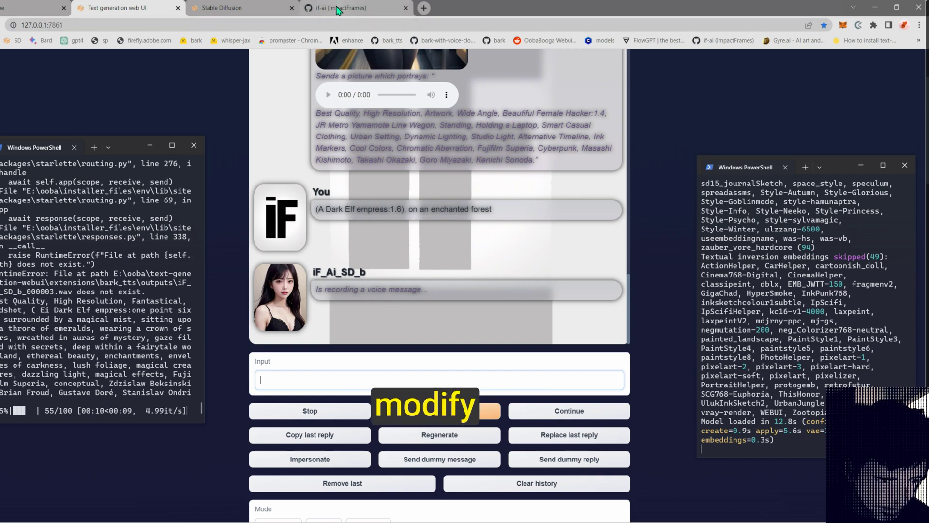
mouse_move(338, 10)
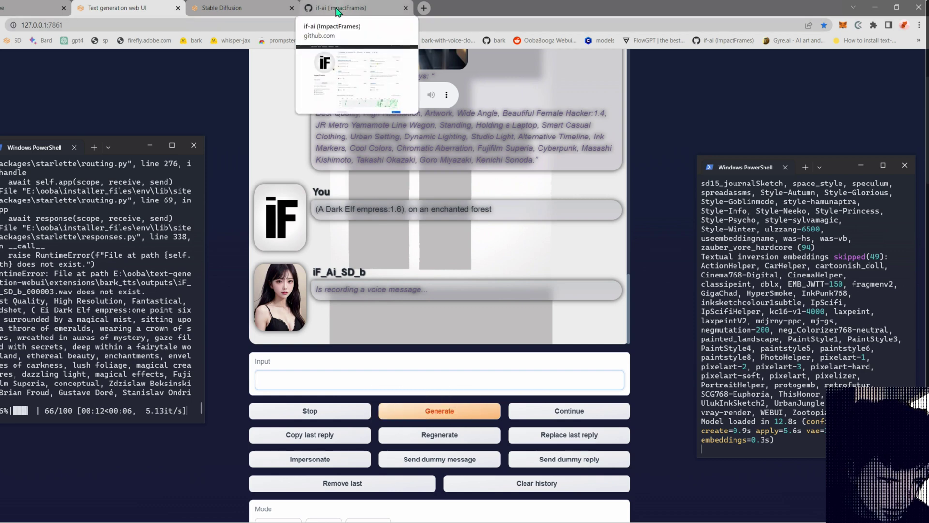
left_click(338, 9)
- Check the Stable Diffusion page, then highlight the Dark Elf empress prompt in the chat
left_click(220, 9)
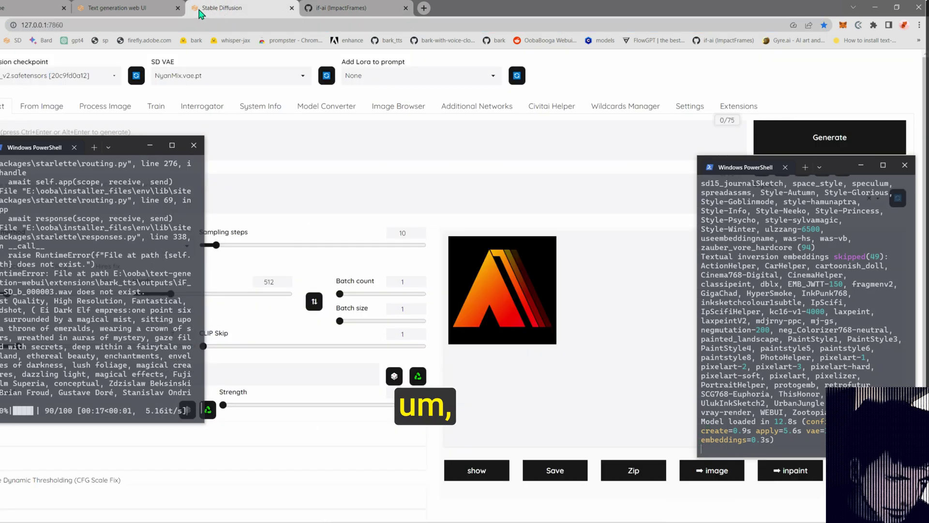
left_click(148, 14)
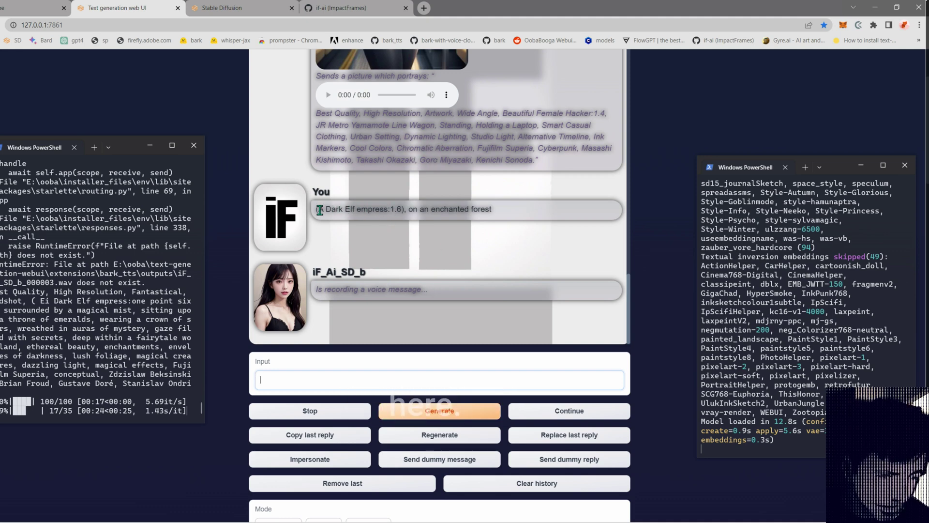
left_click_drag(346, 210, 436, 293)
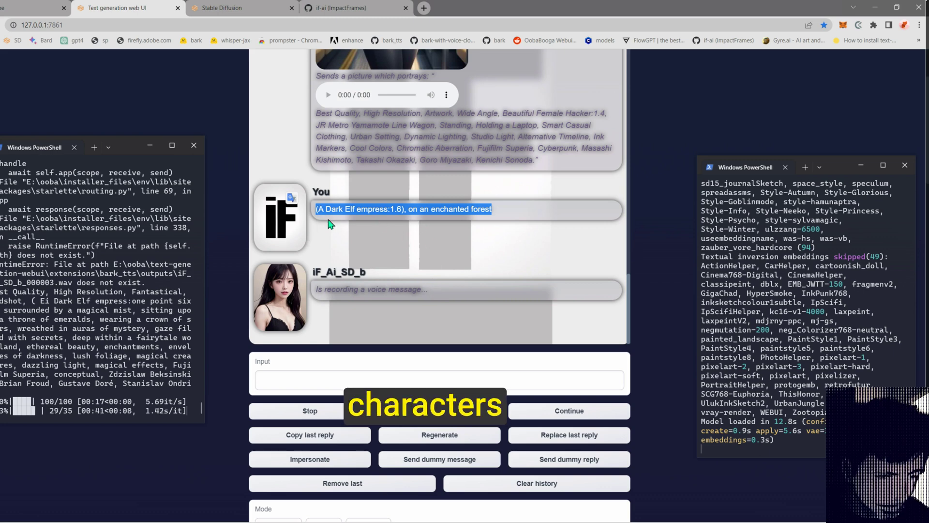
- Show the if-ai GitHub profile and scroll through its repositories and activity
left_click(341, 6)
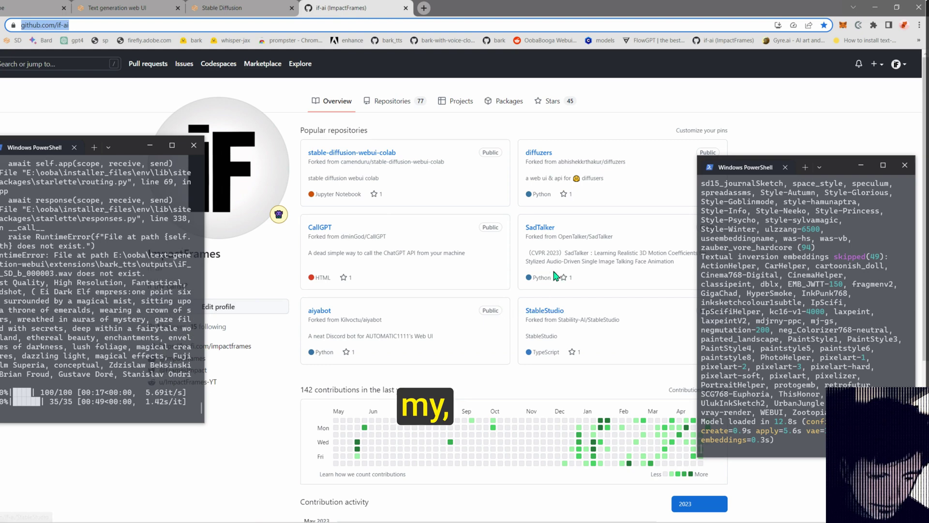
scroll(504, 304, "down", 5)
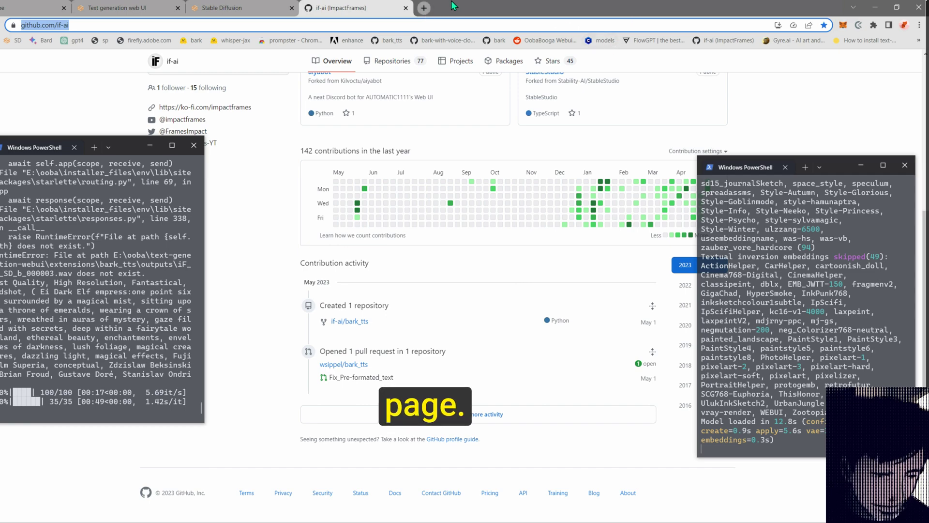
- Open the impactframes Civitai models page and then the creator's Ko-fi support page
left_click(600, 40)
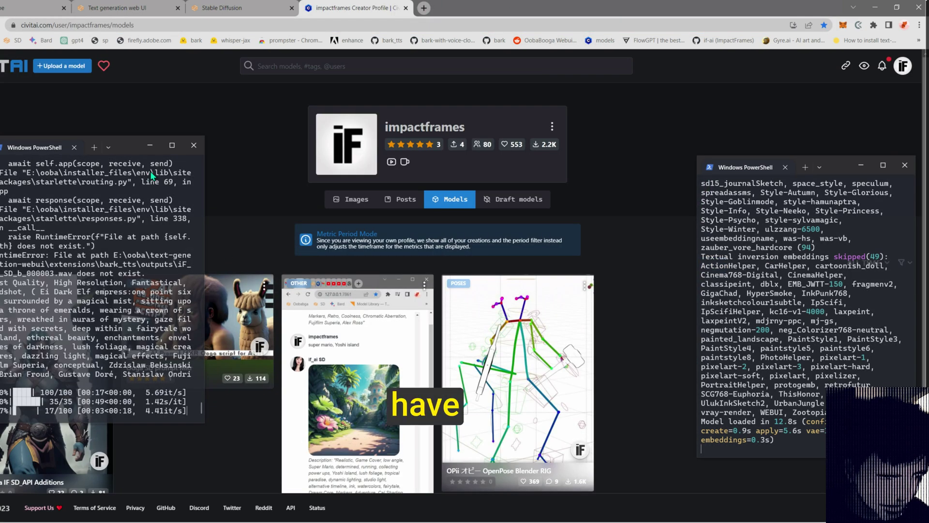
left_click_drag(138, 145, 205, 107)
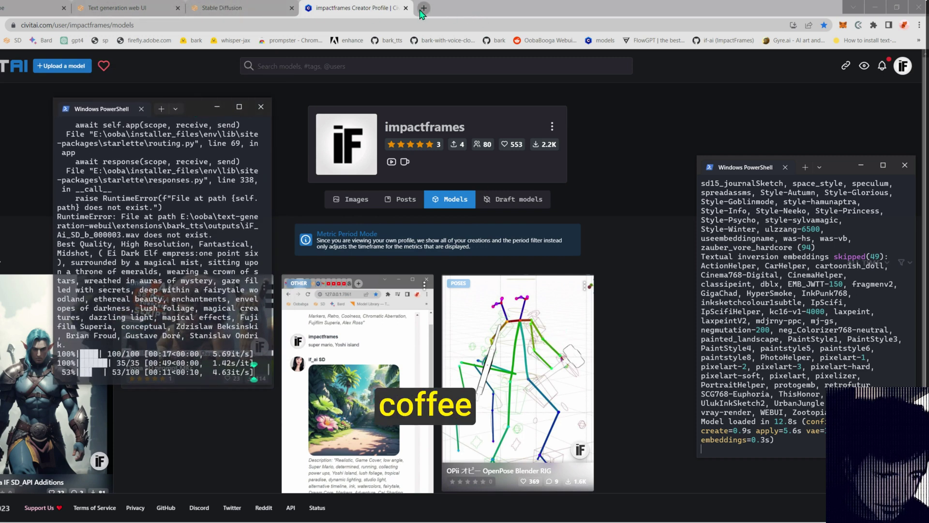
left_click(405, 162)
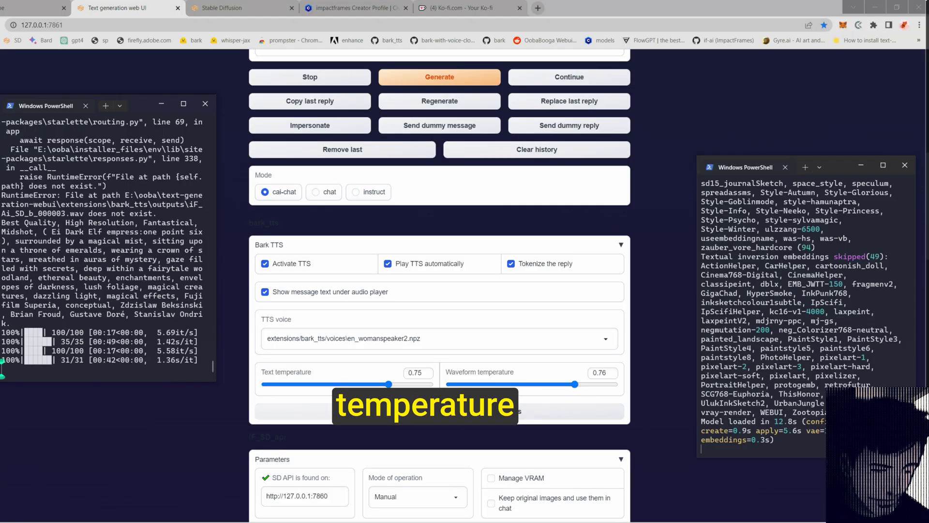
- Wait for the purple-robed elf images and 26-second voice reply to appear
scroll(609, 376, "up", 6)
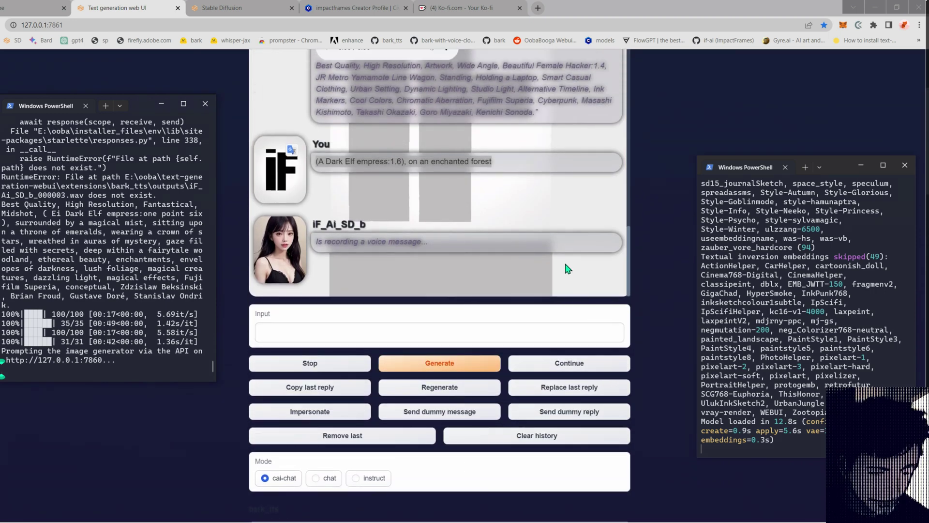
left_click_drag(838, 168, 796, 73)
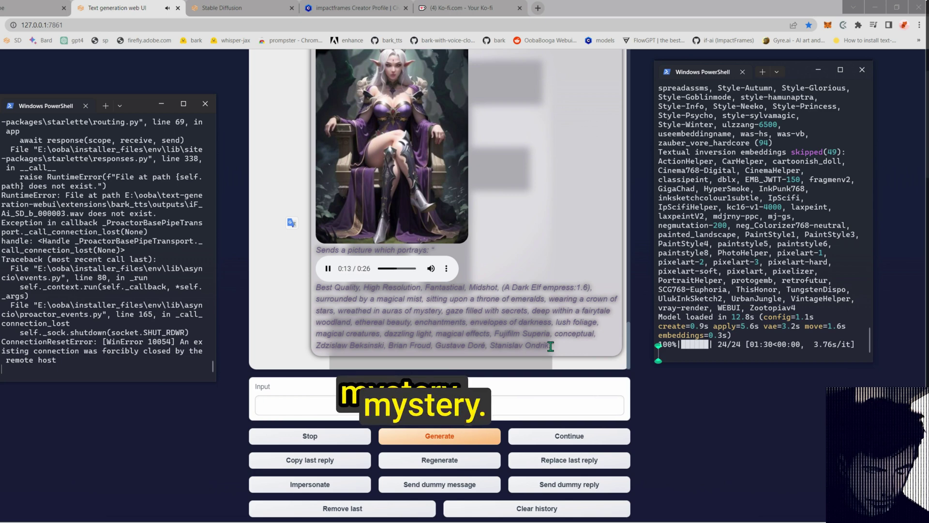
scroll(468, 248, "up", 5)
scroll(472, 271, "down", 6)
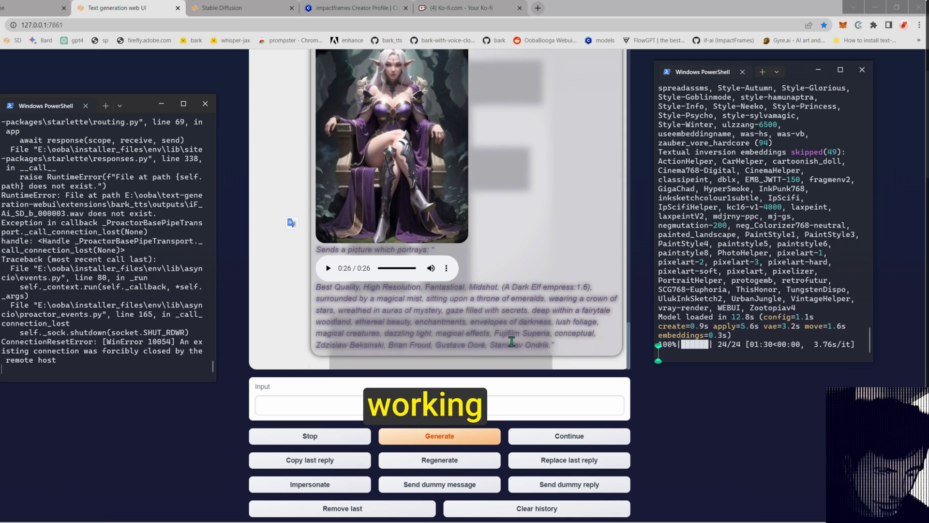
scroll(431, 335, "down", 4)
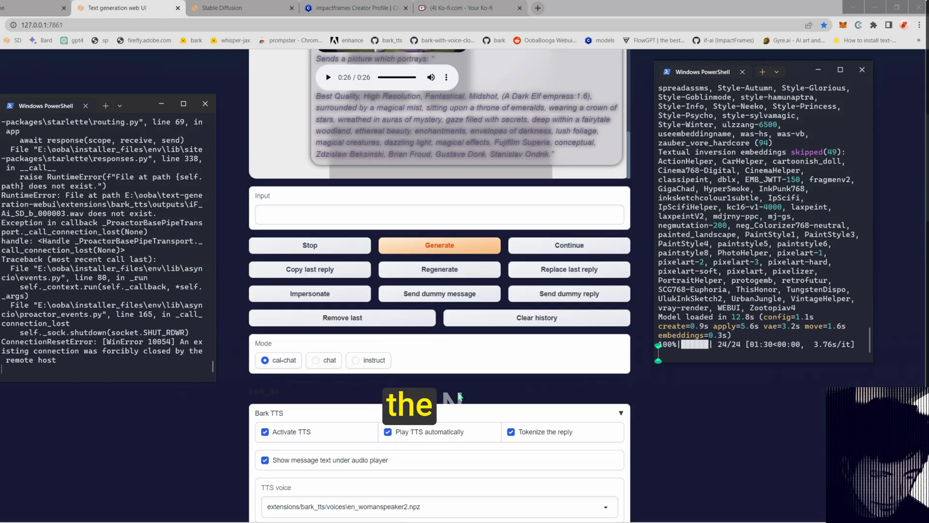
scroll(460, 396, "down", 2)
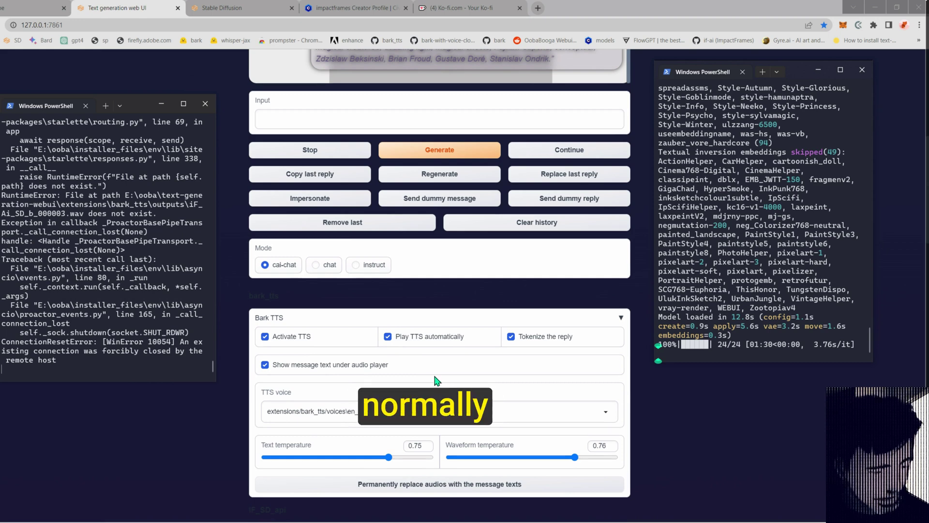
scroll(436, 377, "up", 3)
scroll(437, 378, "up", 2)
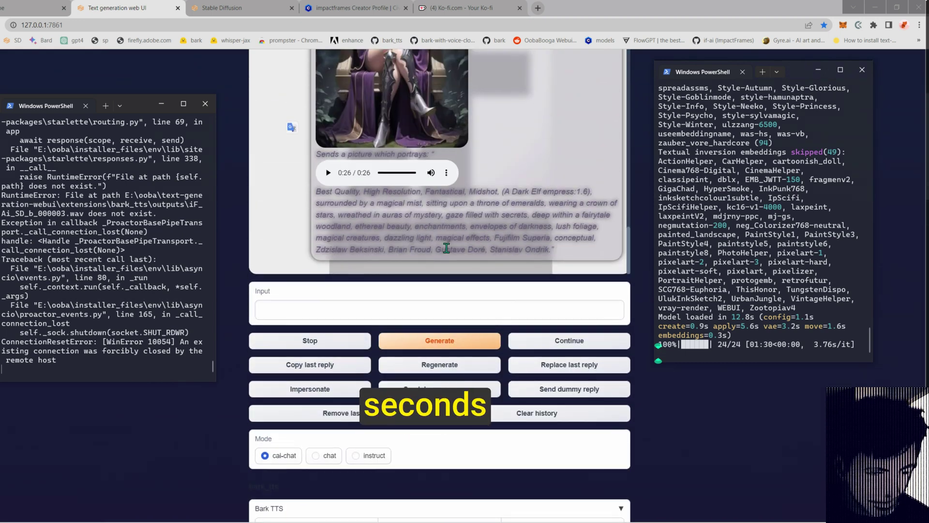
scroll(441, 142, "up", 1)
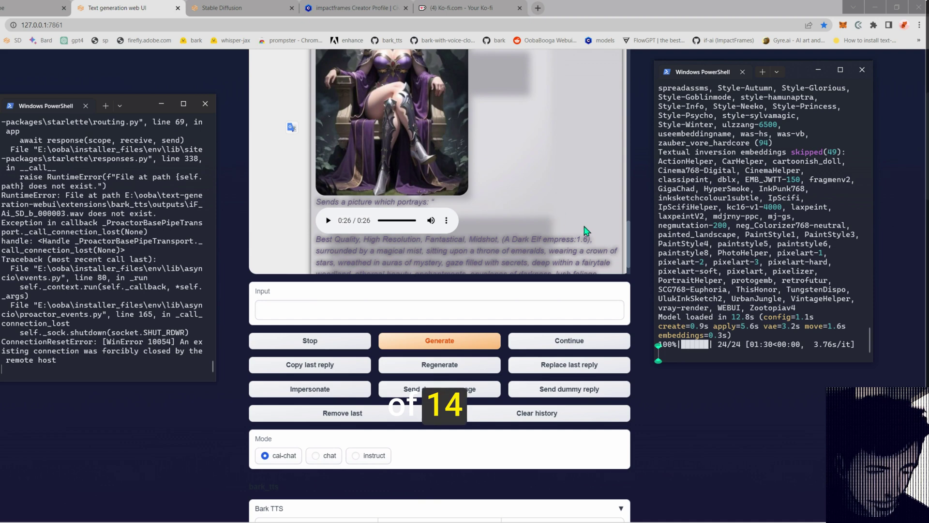
scroll(629, 256, "up", 3)
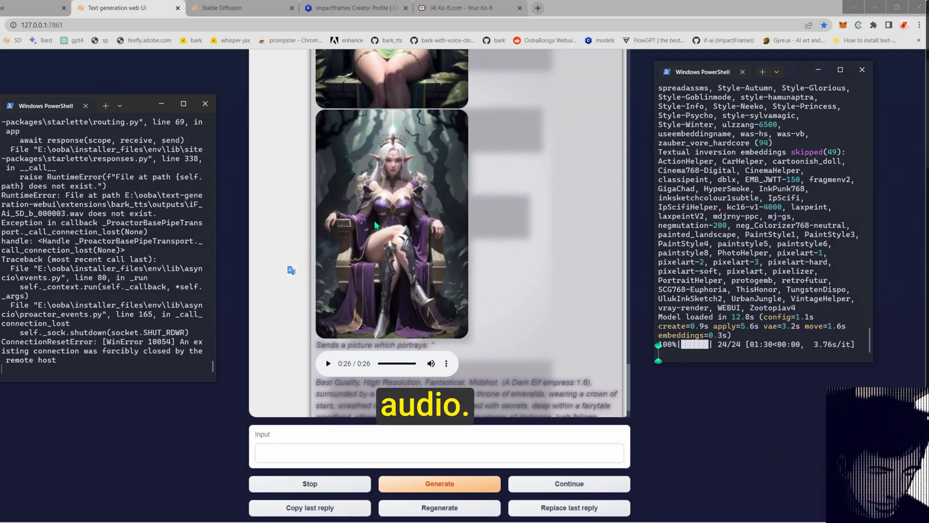
scroll(423, 261, "down", 1)
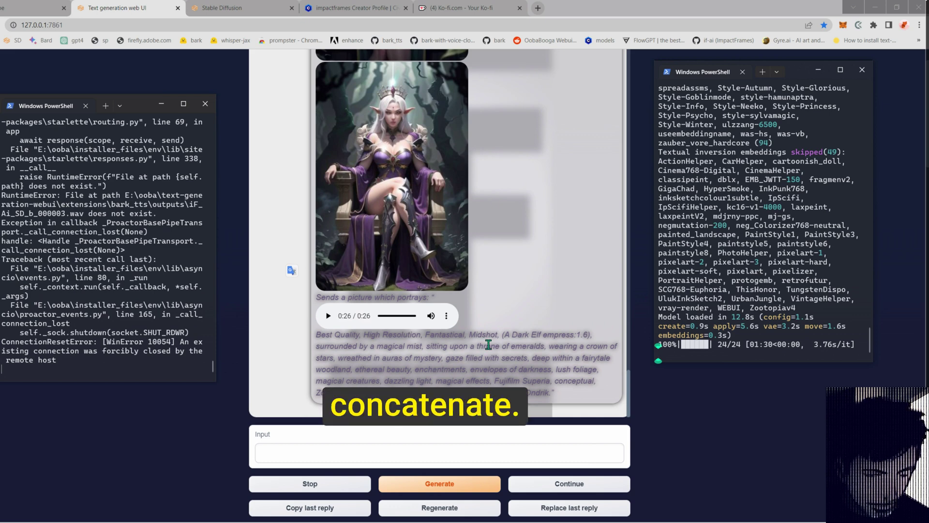
scroll(460, 254, "up", 10)
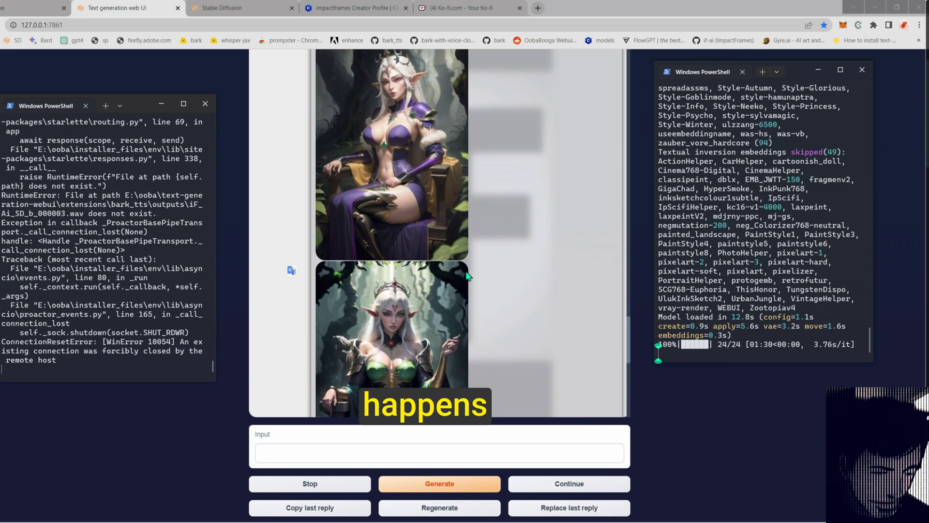
scroll(384, 429, "down", 7)
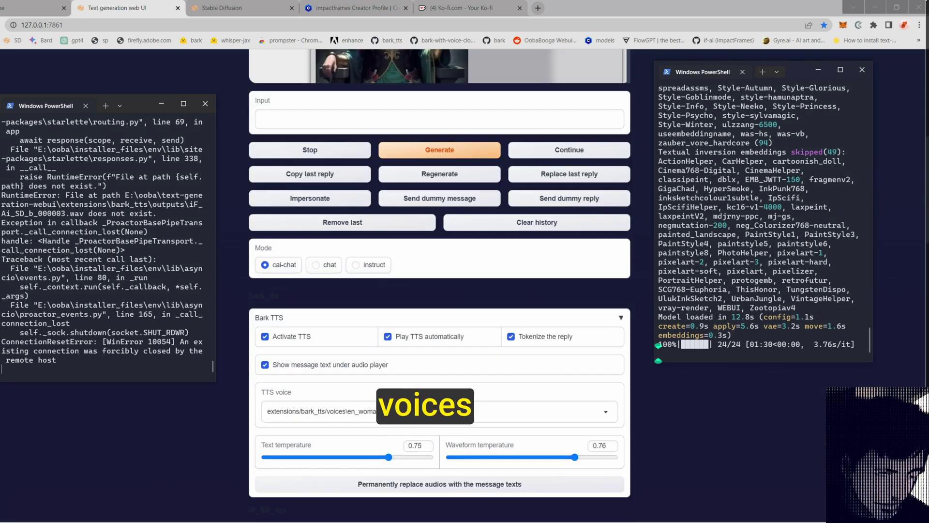
- Pick en_speaker_8 from the Bark TTS voice dropdown
left_click(384, 416)
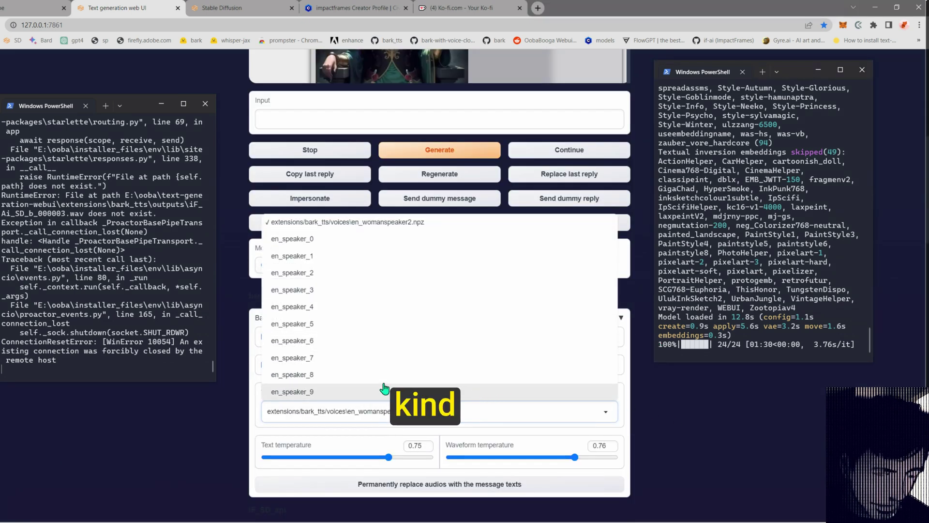
left_click(296, 376)
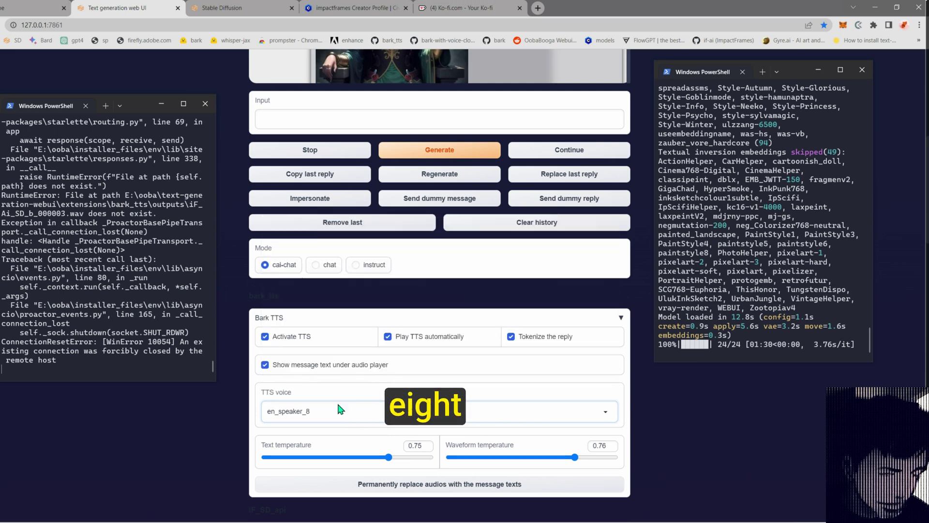
scroll(375, 397, "up", 2)
scroll(536, 161, "down", 3)
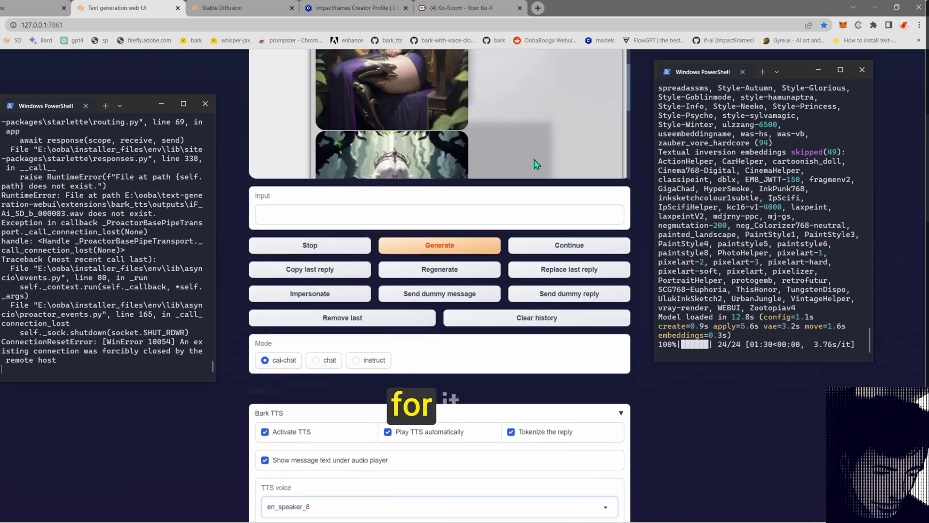
scroll(642, 181, "up", 5)
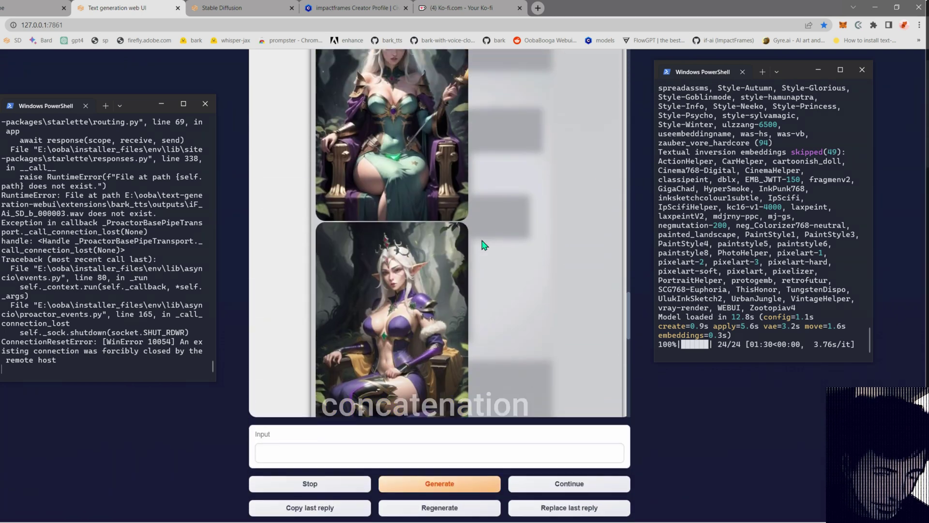
scroll(479, 242, "up", 5)
scroll(384, 236, "down", 3)
scroll(384, 237, "down", 5)
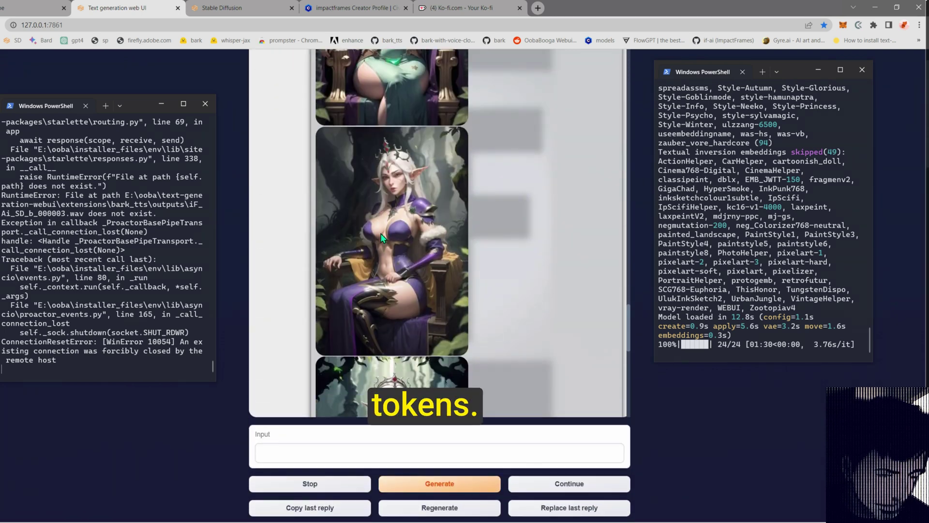
scroll(479, 285, "down", 1)
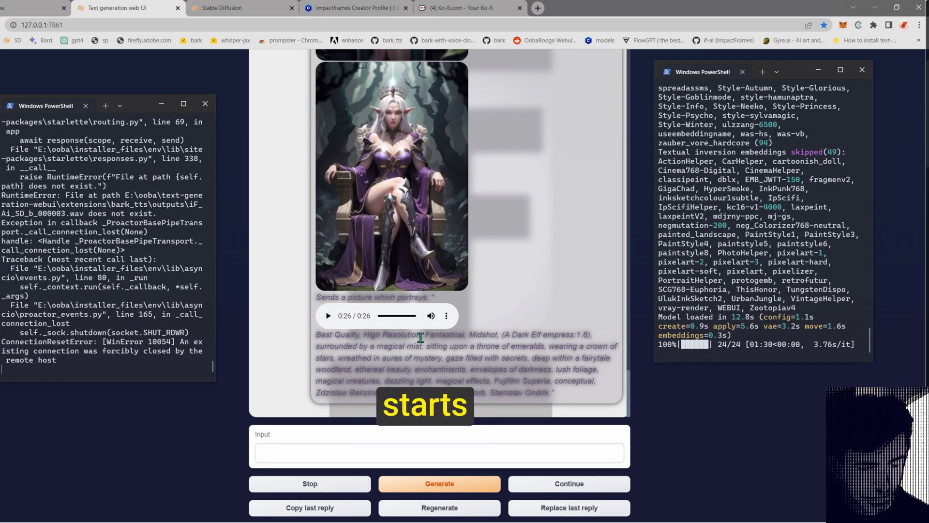
- Paste '(A Dark Elf empress:1.6), Stalking on the Dwarf Miners' into the Input box
left_click(327, 446)
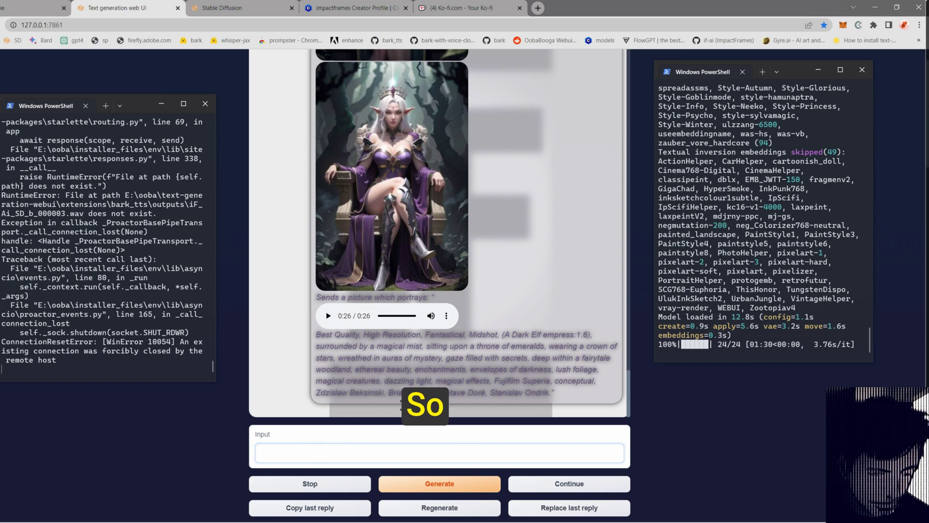
right_click(361, 452)
left_click(341, 366)
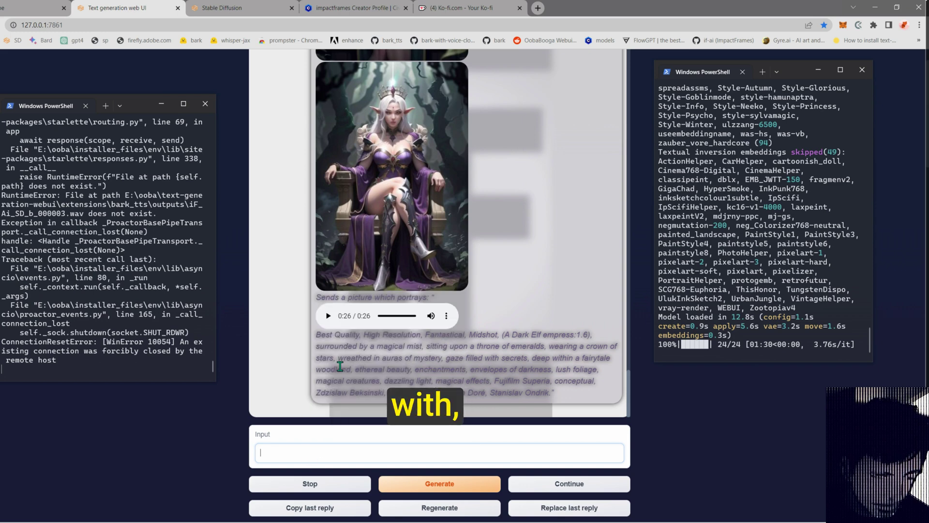
type("(A Dark Elf empress:1.6), Stalking on the Dwarf Miners")
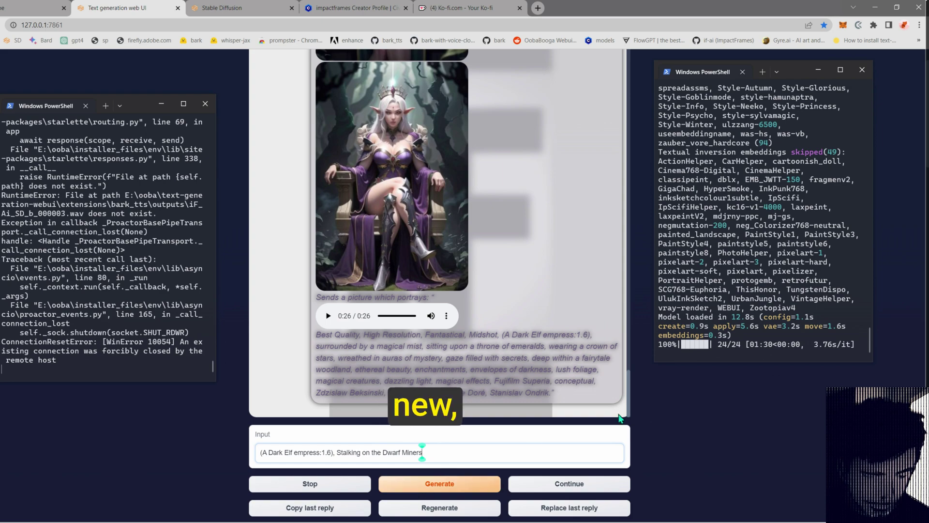
scroll(649, 406, "down", 8)
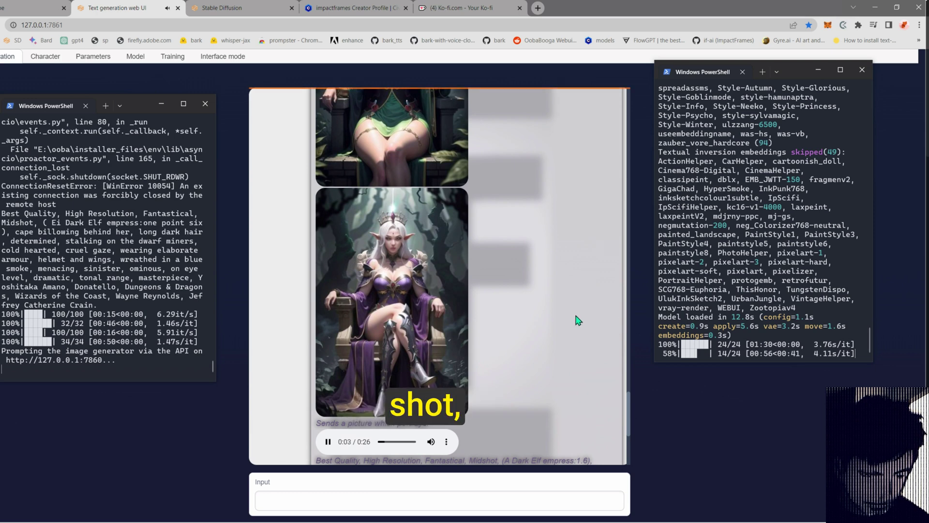
scroll(578, 320, "up", 6)
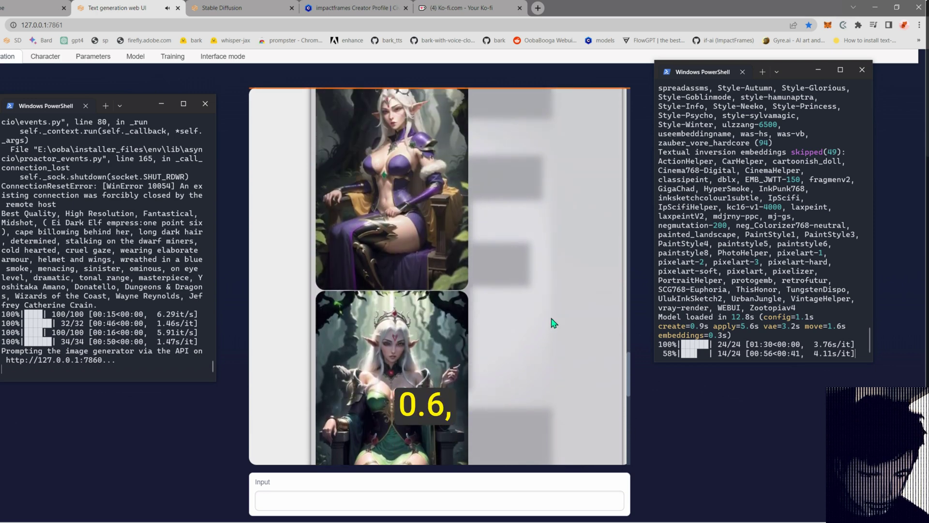
scroll(554, 323, "up", 5)
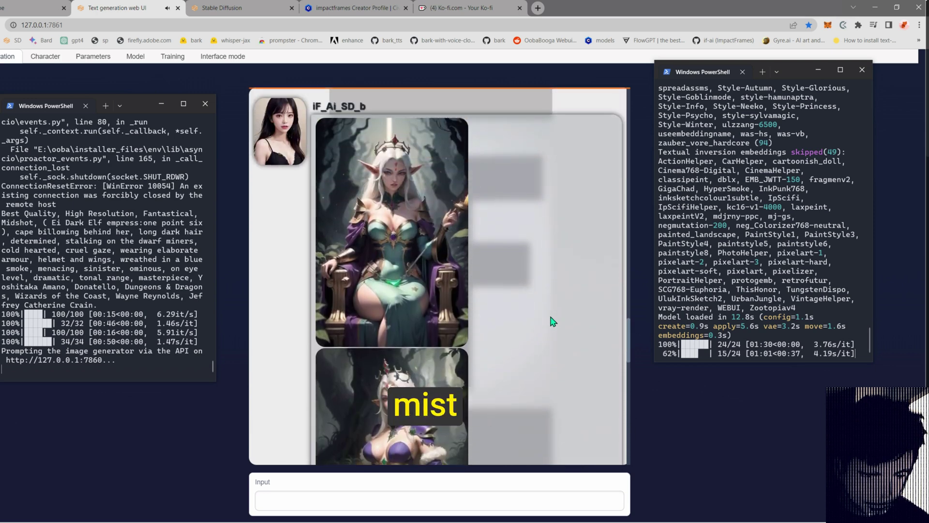
scroll(553, 320, "down", 3)
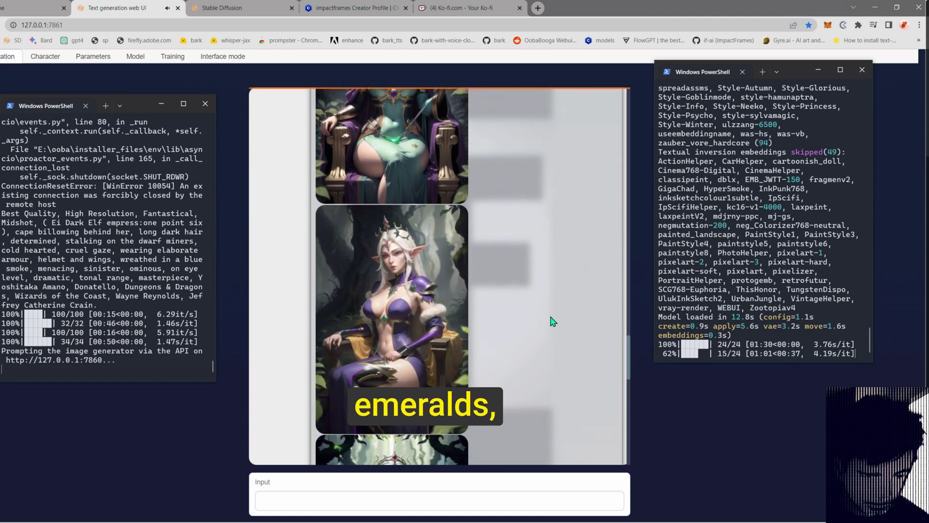
scroll(553, 322, "down", 7)
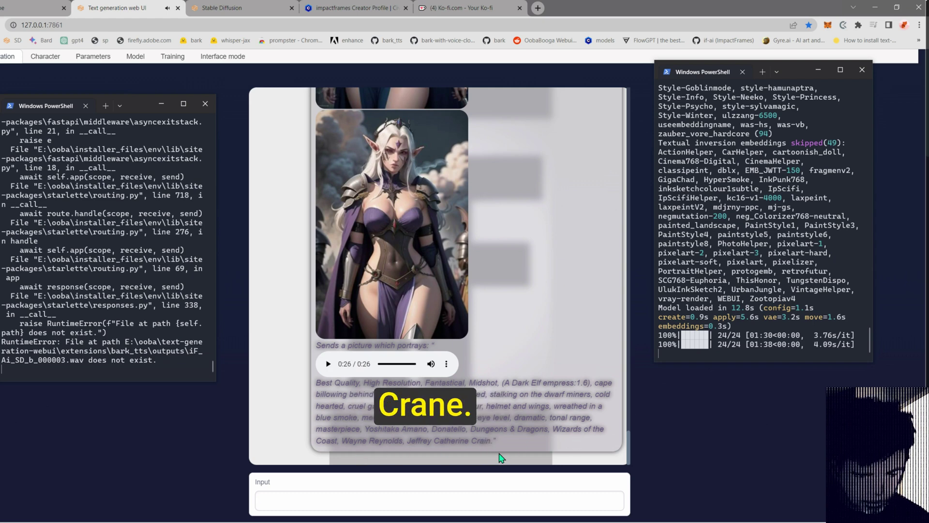
scroll(484, 290, "up", 10)
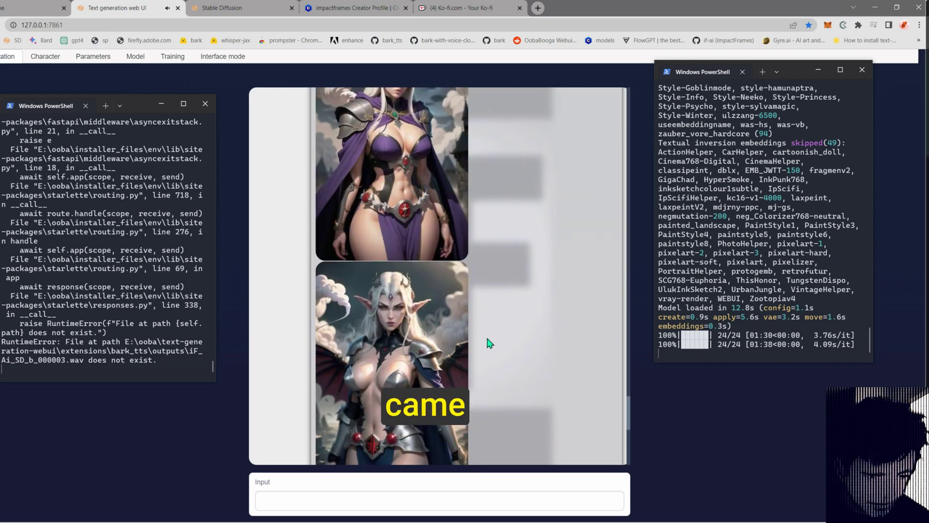
scroll(454, 256, "up", 5)
scroll(453, 266, "down", 5)
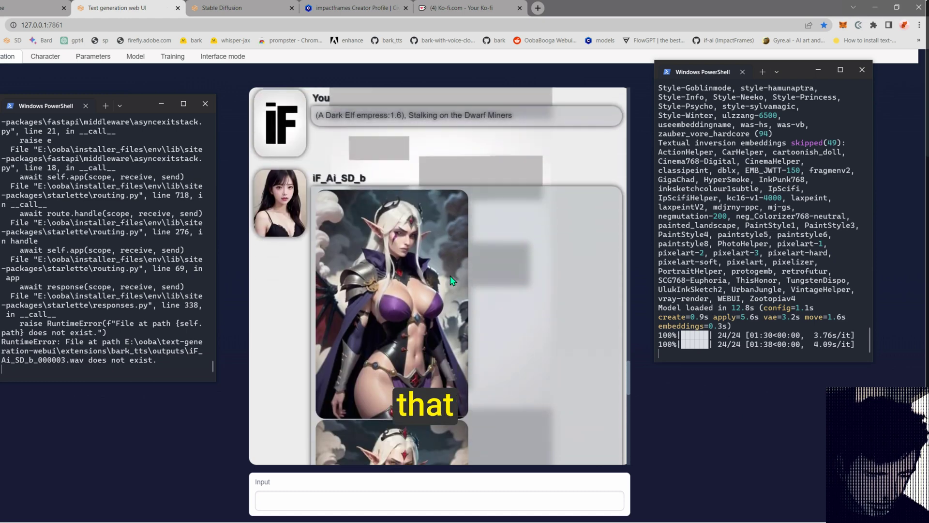
scroll(450, 276, "down", 10)
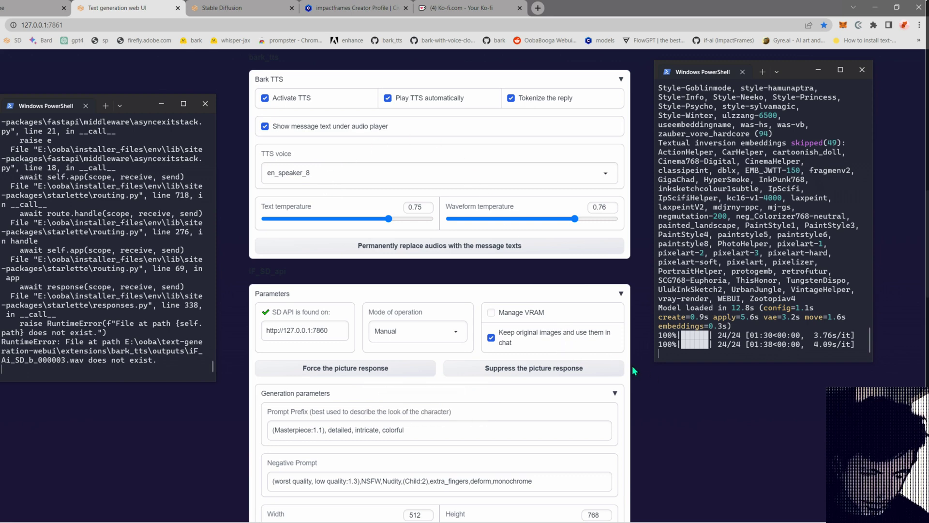
scroll(632, 365, "up", 10)
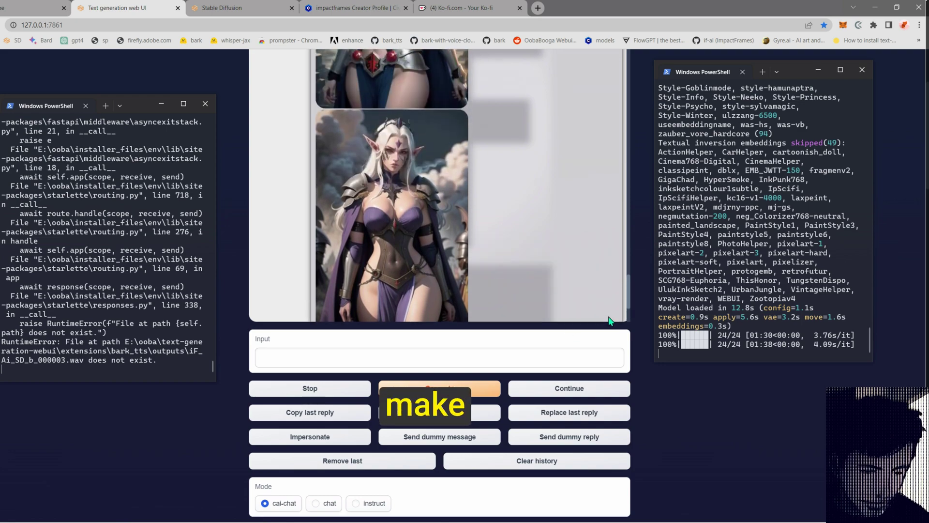
scroll(633, 289, "down", 3)
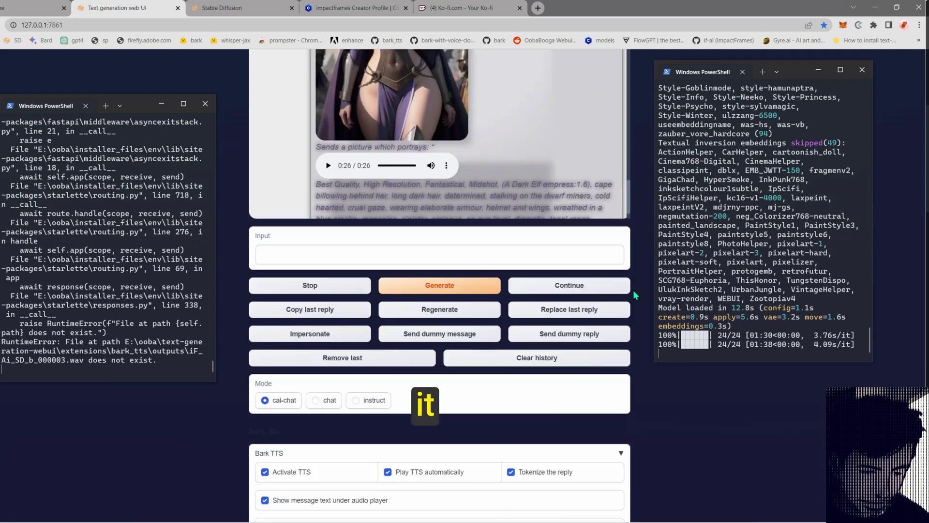
scroll(638, 289, "up", 5)
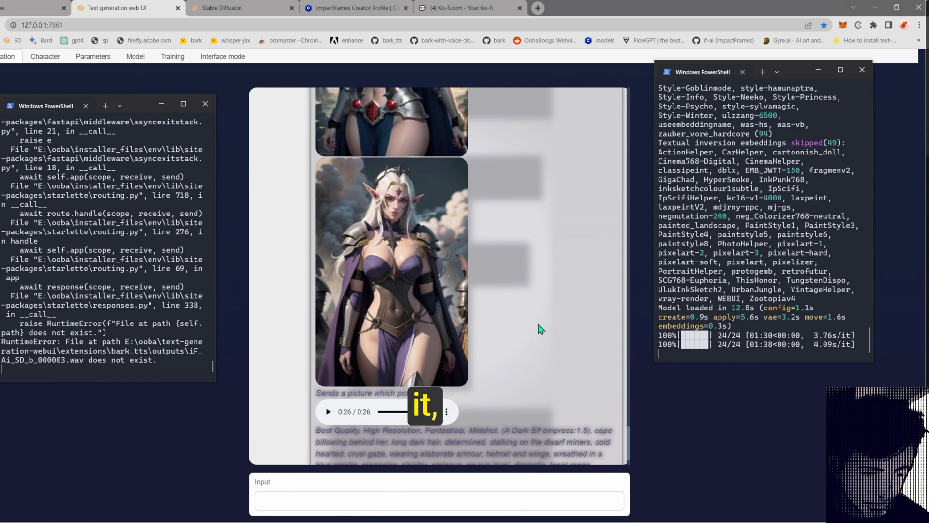
scroll(502, 342, "up", 10)
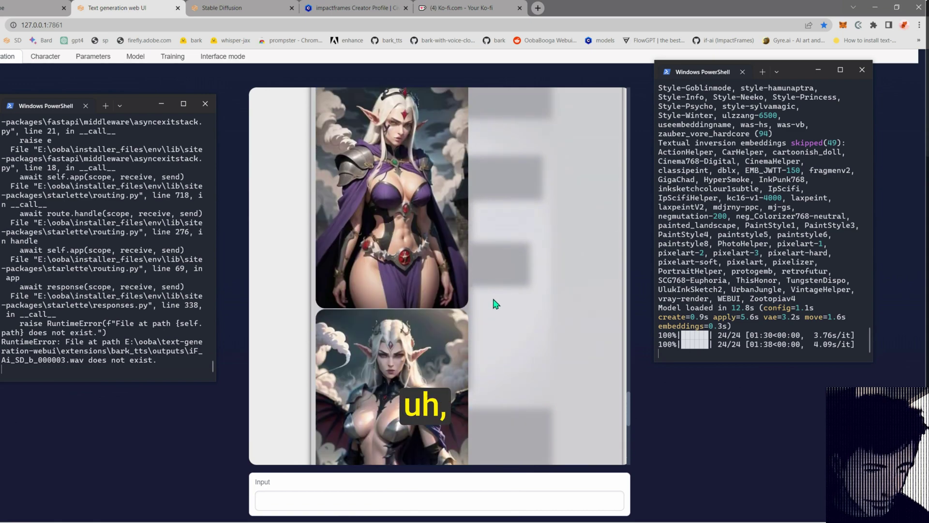
scroll(489, 297, "down", 6)
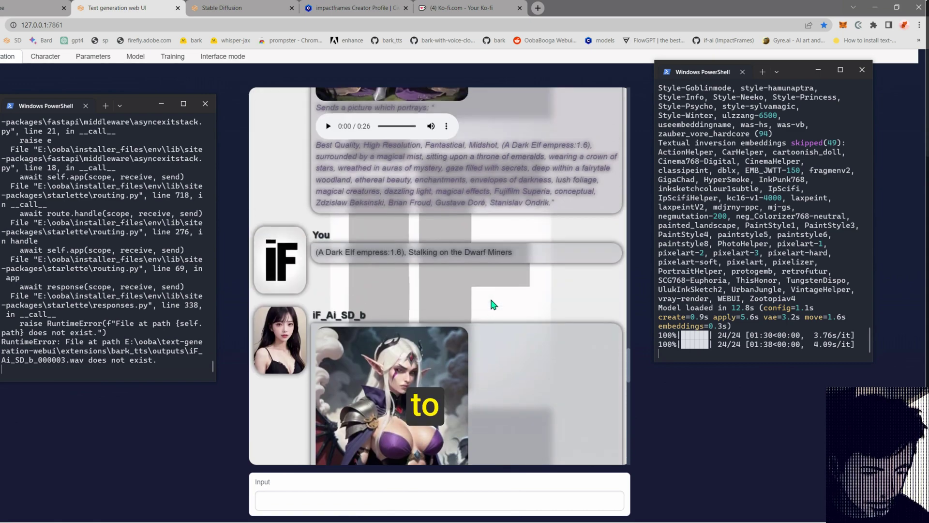
scroll(490, 297, "up", 2)
scroll(490, 299, "up", 8)
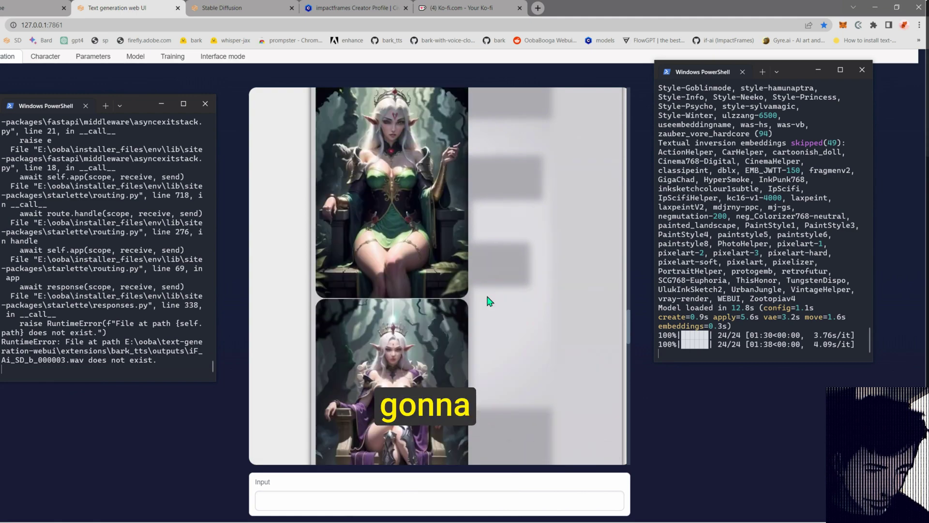
scroll(490, 301, "up", 3)
scroll(489, 302, "down", 4)
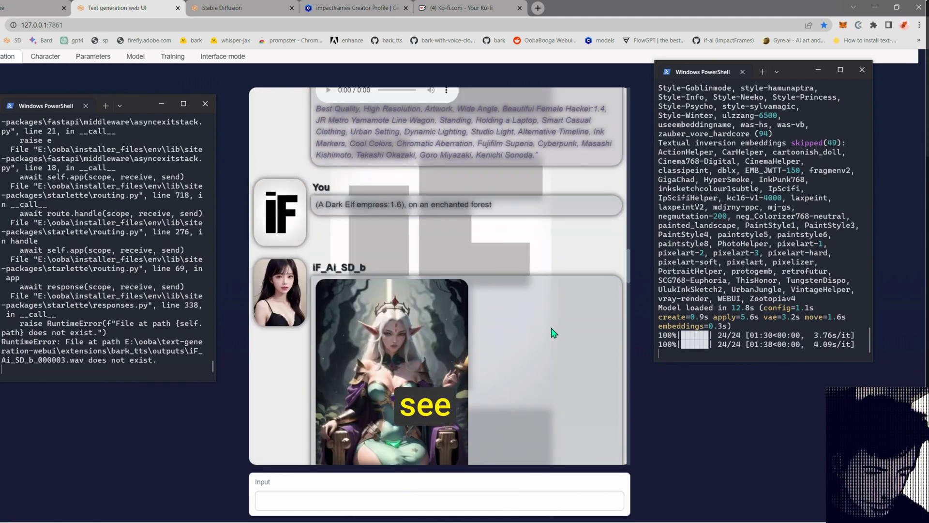
scroll(556, 330, "up", 4)
scroll(593, 338, "down", 6)
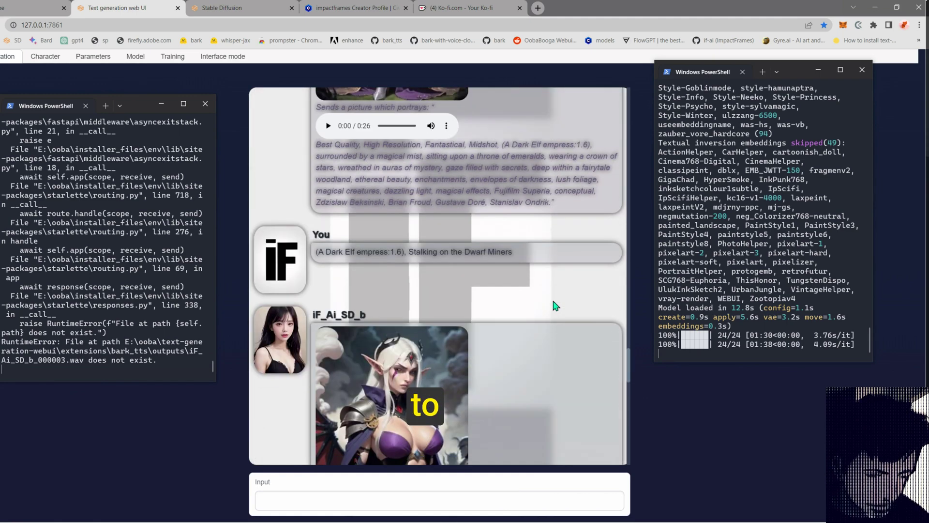
scroll(538, 290, "up", 3)
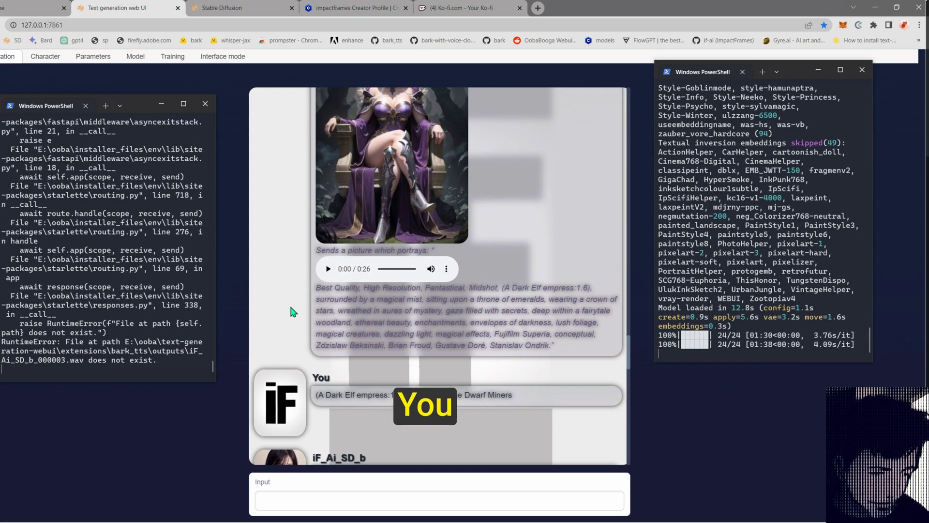
scroll(535, 261, "up", 5)
scroll(535, 261, "up", 10)
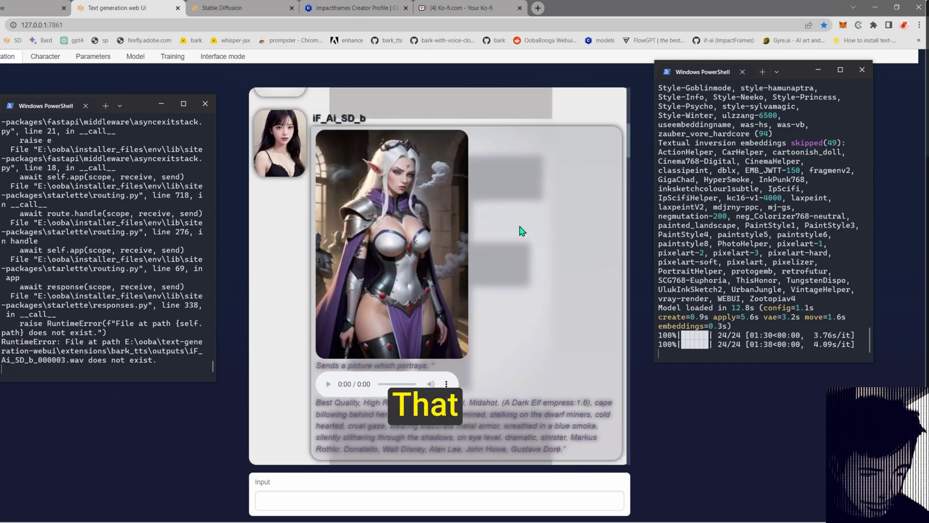
scroll(521, 230, "down", 10)
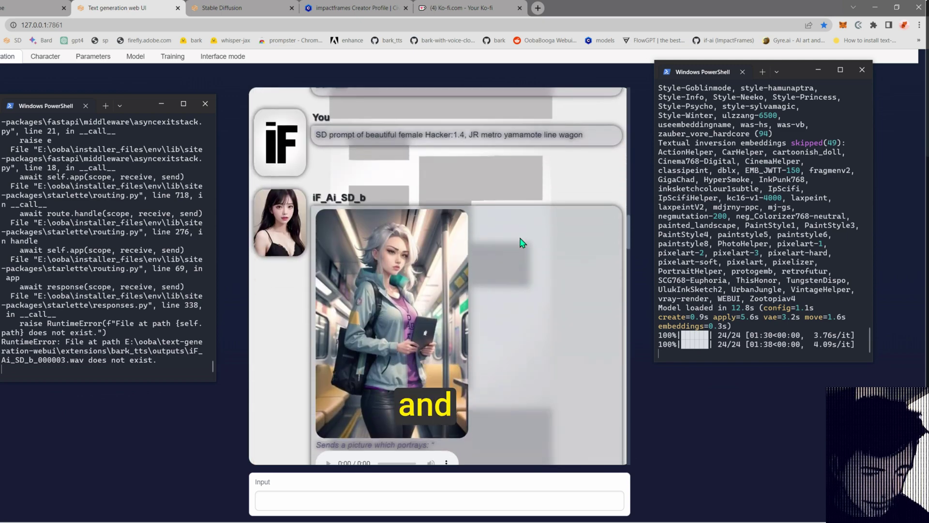
scroll(526, 264, "down", 10)
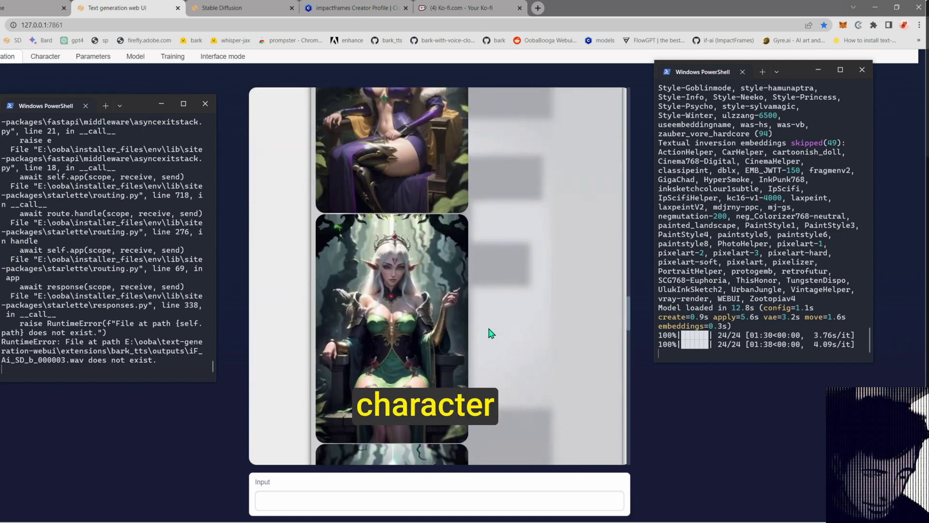
scroll(502, 386, "down", 10)
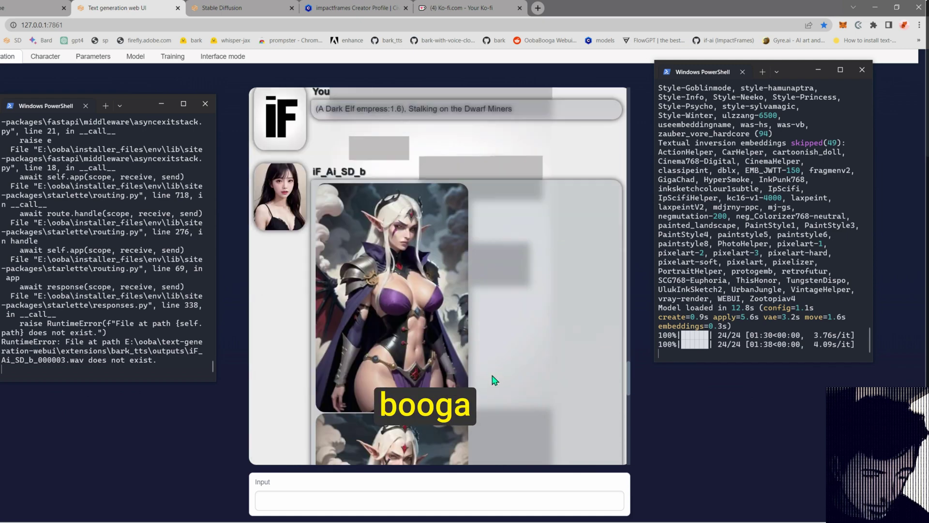
scroll(339, 411, "down", 10)
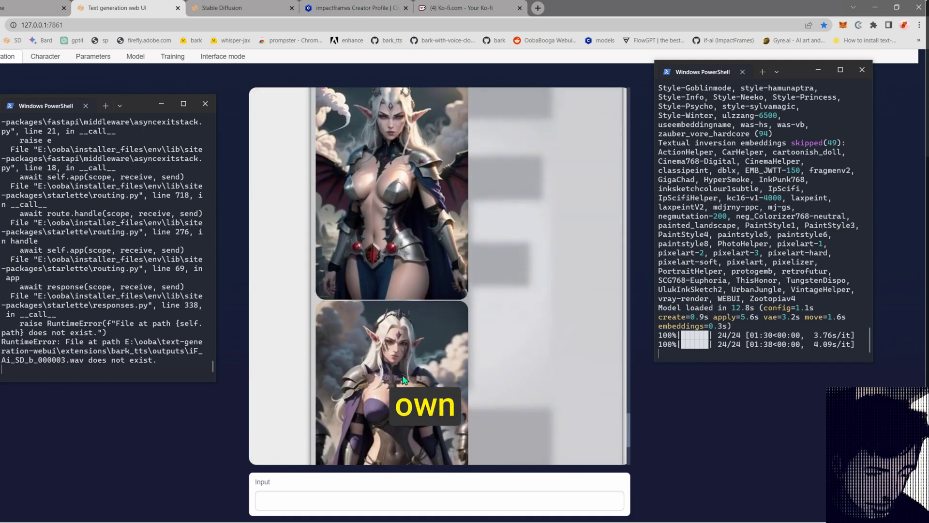
scroll(604, 368, "down", 10)
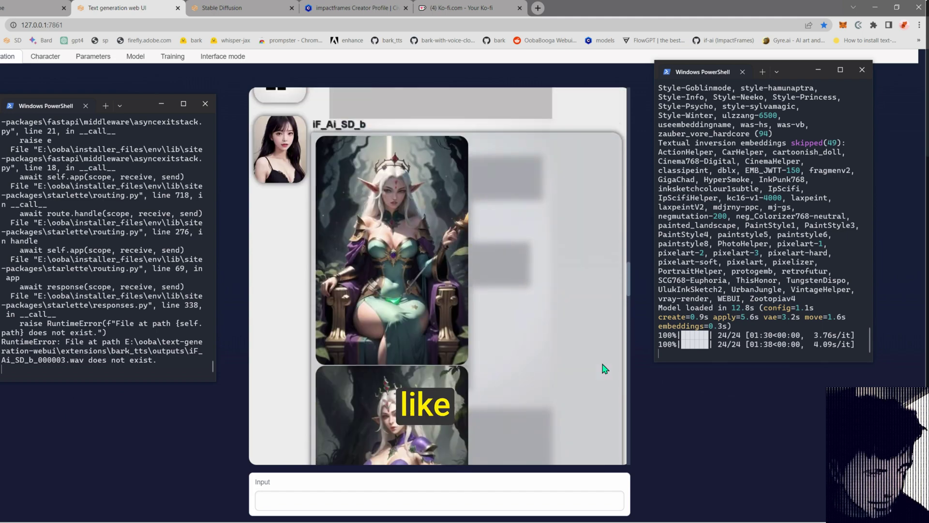